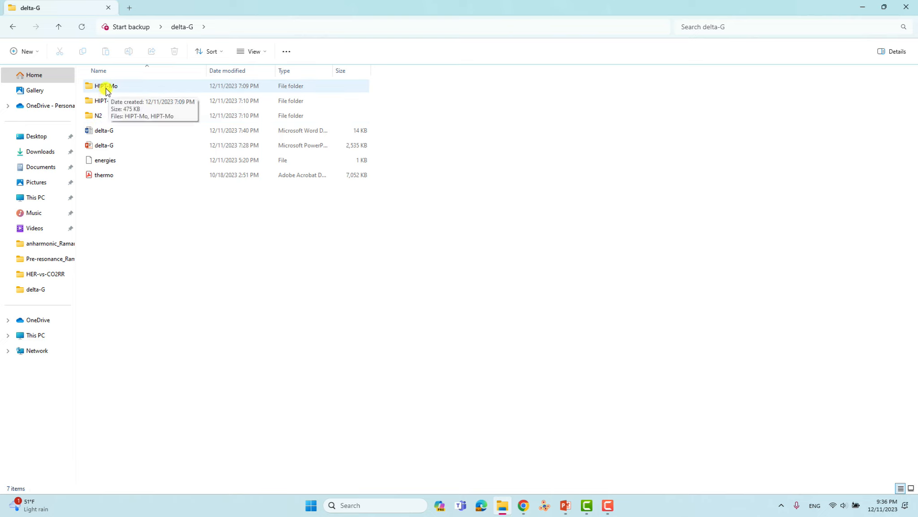
# - Open the HIPT-Mo folder, select HIPT-Mo.gjf, and start a Windows search
pyautogui.doubleClick(112, 91)
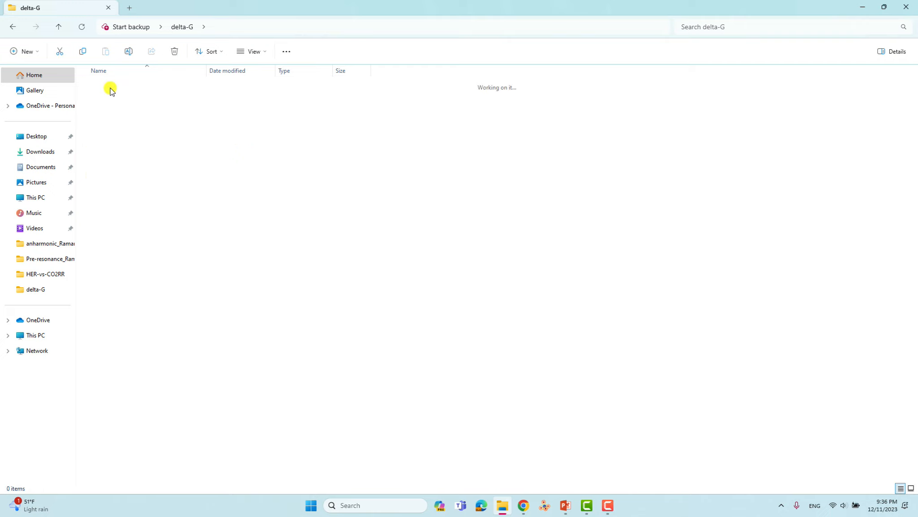
pyautogui.click(110, 87)
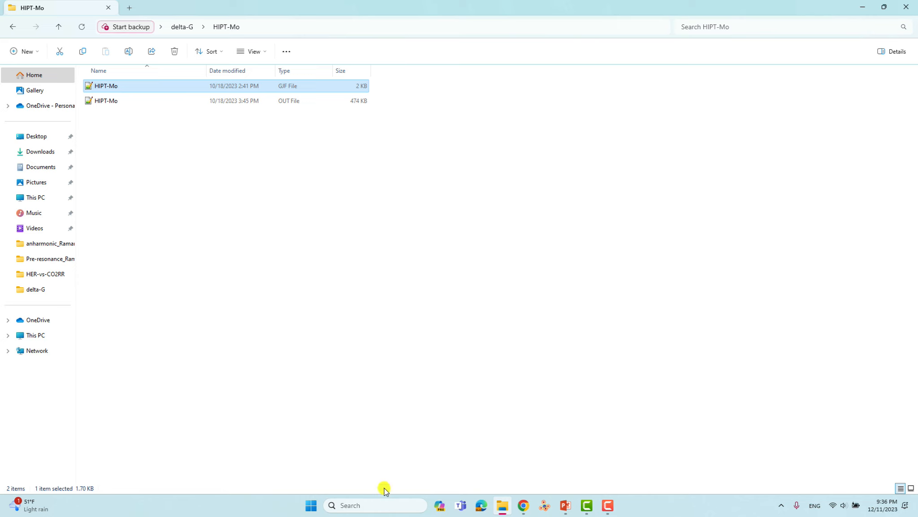
pyautogui.click(375, 503)
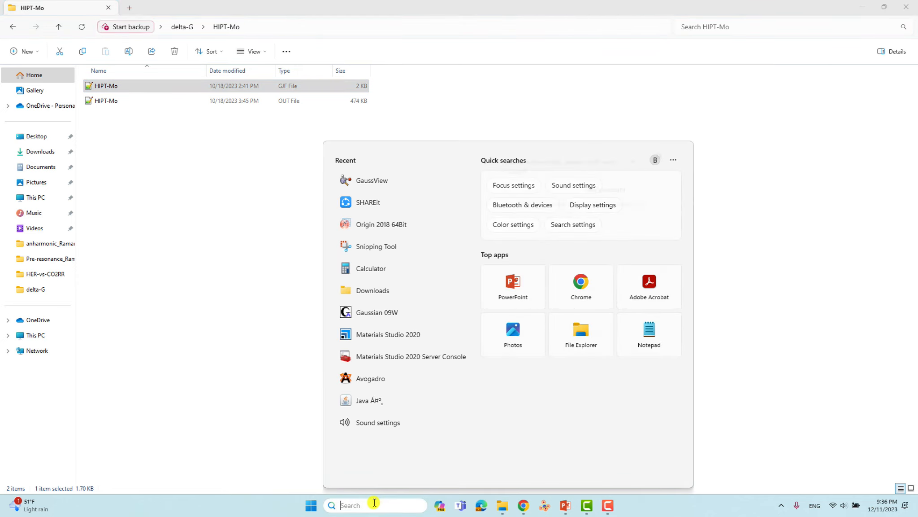
# - Launch GaussView by searching 'gaus', and dismiss the blank view and startup tips
pyautogui.write('gaus')
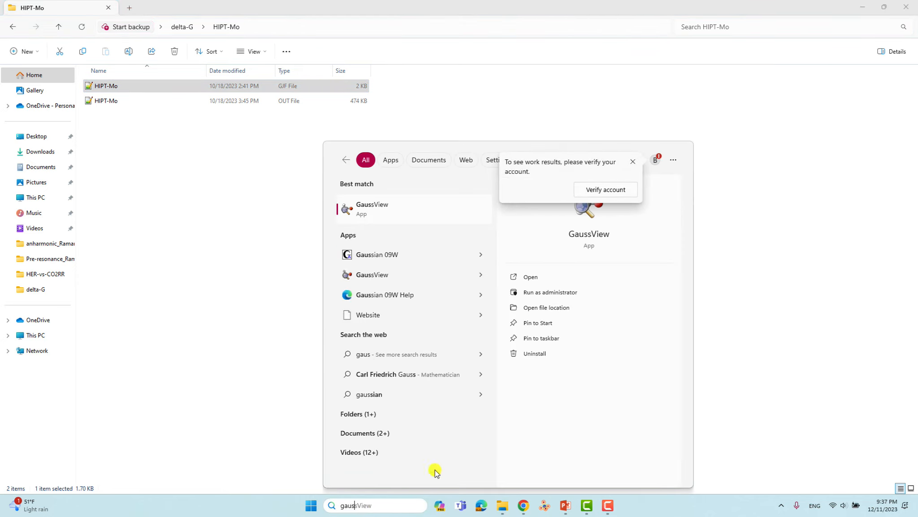
pyautogui.click(373, 208)
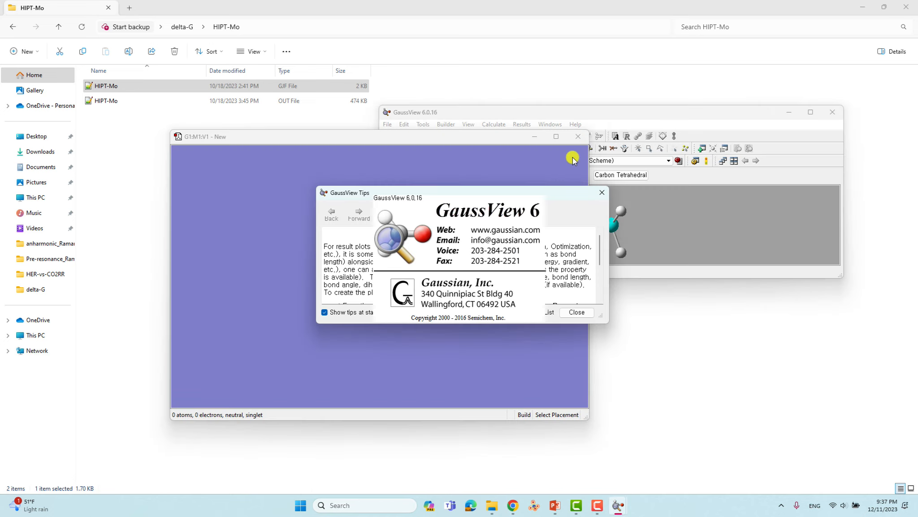
pyautogui.click(578, 136)
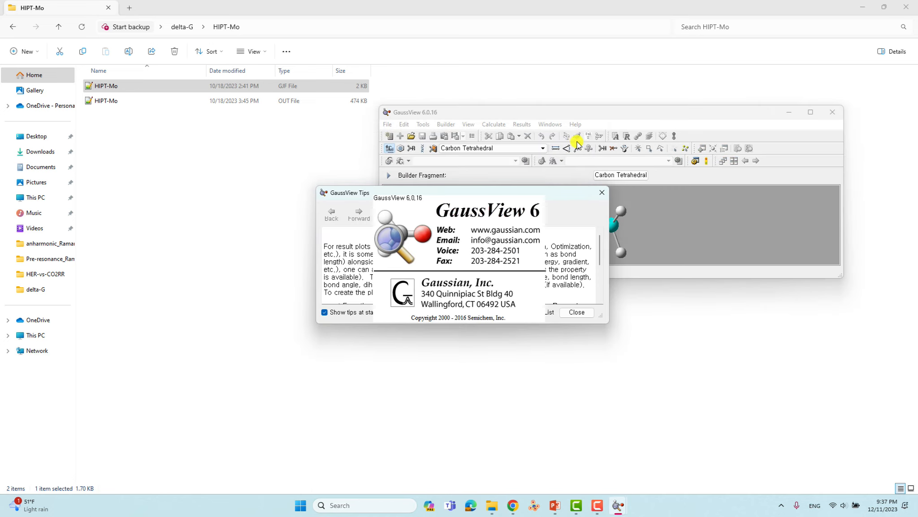
pyautogui.click(598, 191)
# - Load HIPT-Mo.gjf into GaussView, rotate the molecule to inspect it, then close its window
pyautogui.moveTo(108, 86); pyautogui.dragTo(625, 224)
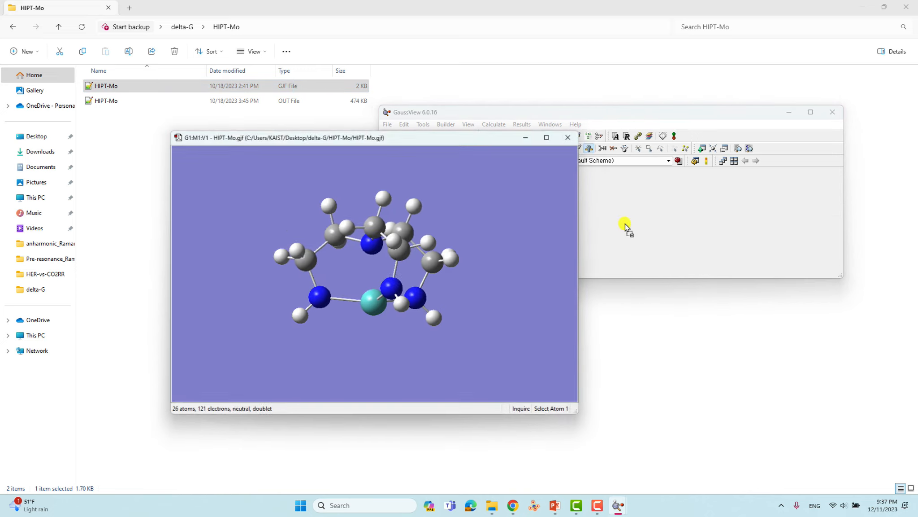
pyautogui.moveTo(375, 254); pyautogui.dragTo(397, 250)
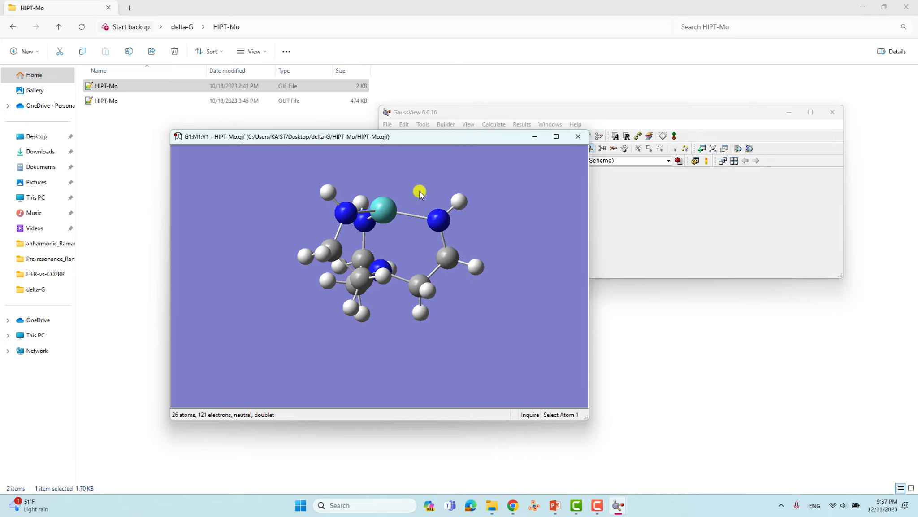
pyautogui.moveTo(384, 197); pyautogui.dragTo(446, 214)
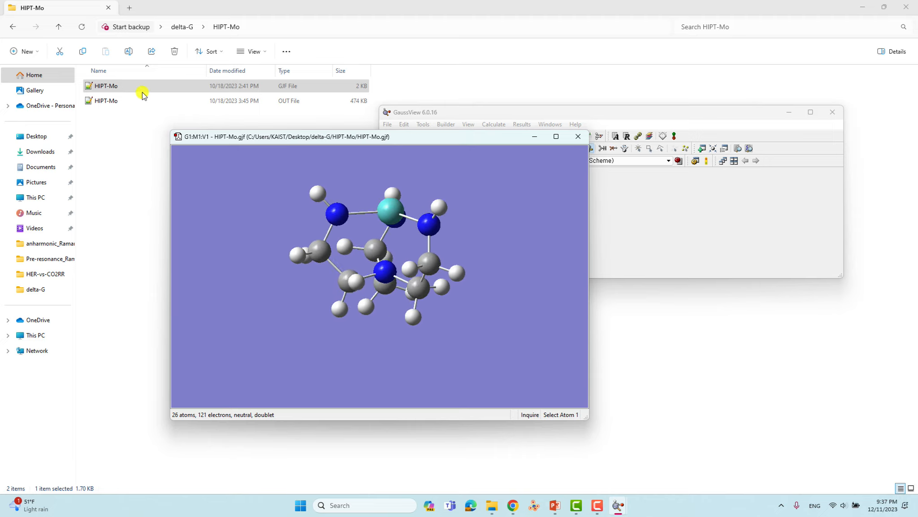
pyautogui.click(578, 136)
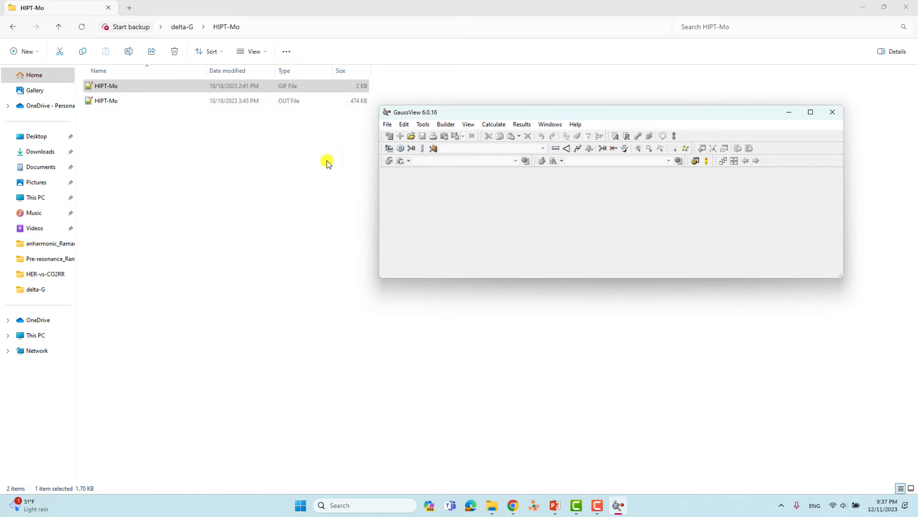
# - Open HIPT-Mo.gjf in Notepad++ with Edit with Notepad++ and reposition the editor window
pyautogui.click(115, 87)
pyautogui.rightClick(116, 90)
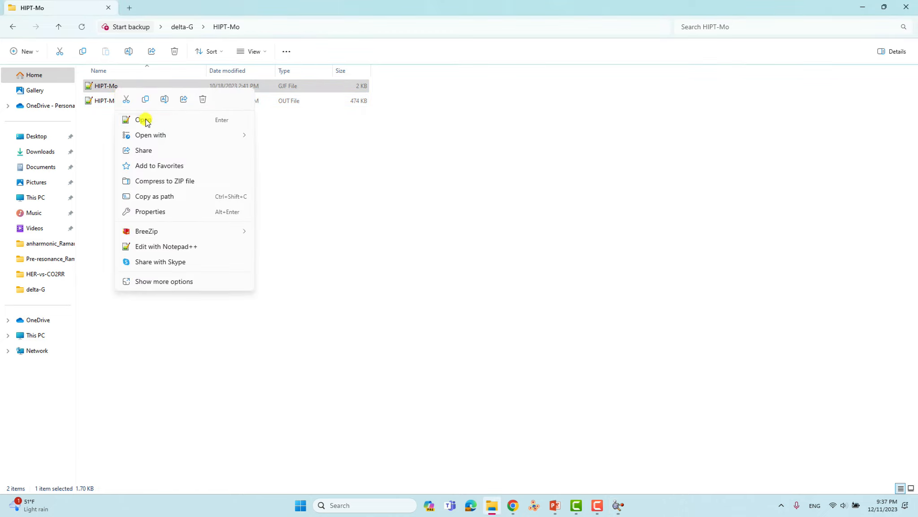
pyautogui.click(163, 245)
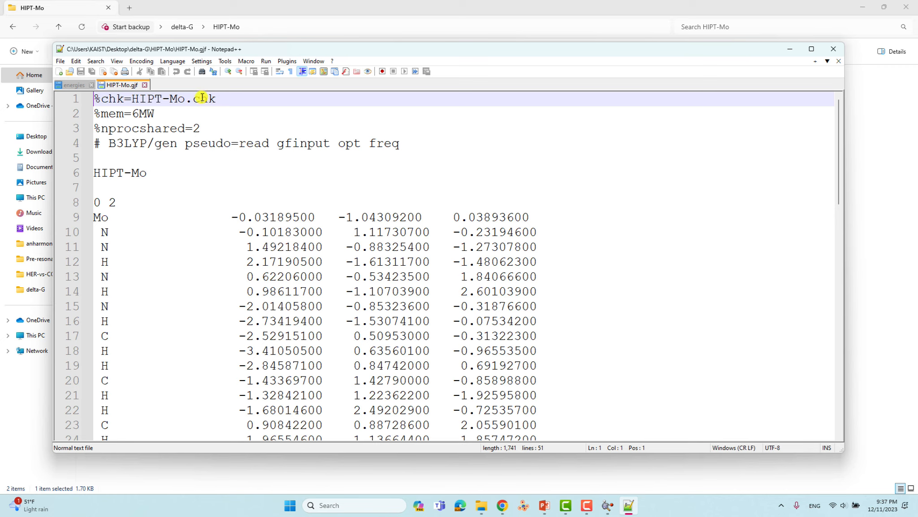
pyautogui.moveTo(231, 48); pyautogui.dragTo(348, 77)
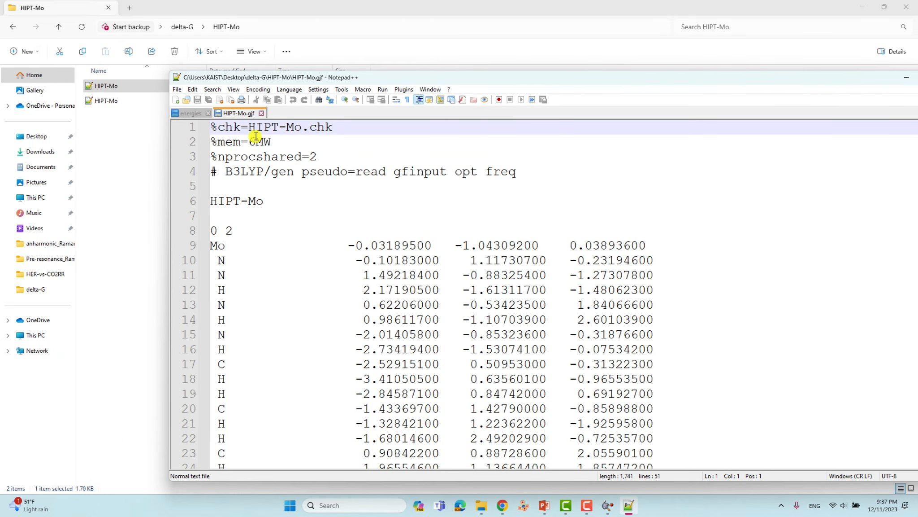
# - Review the memory and processor count 2 lines and the 'B3LYP/gen pseudo=read gfinput opt freq' route
pyautogui.moveTo(215, 129); pyautogui.dragTo(319, 157)
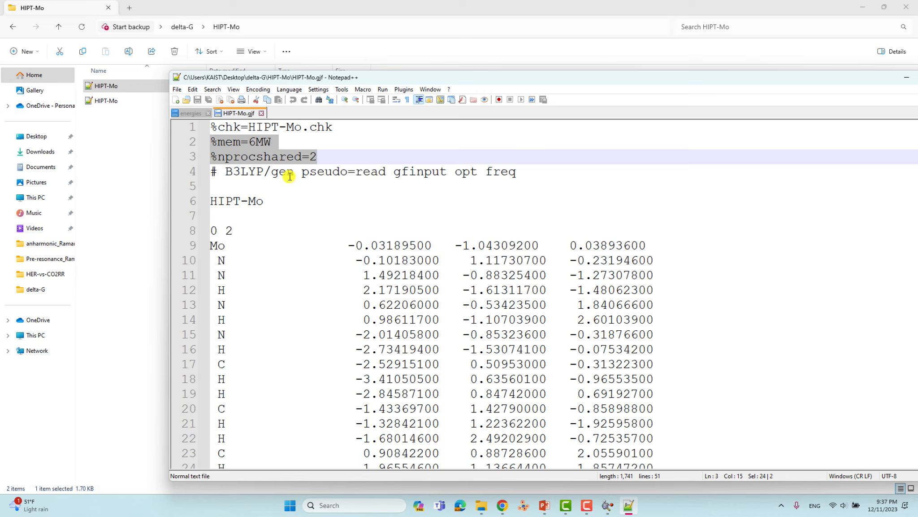
pyautogui.click(256, 142)
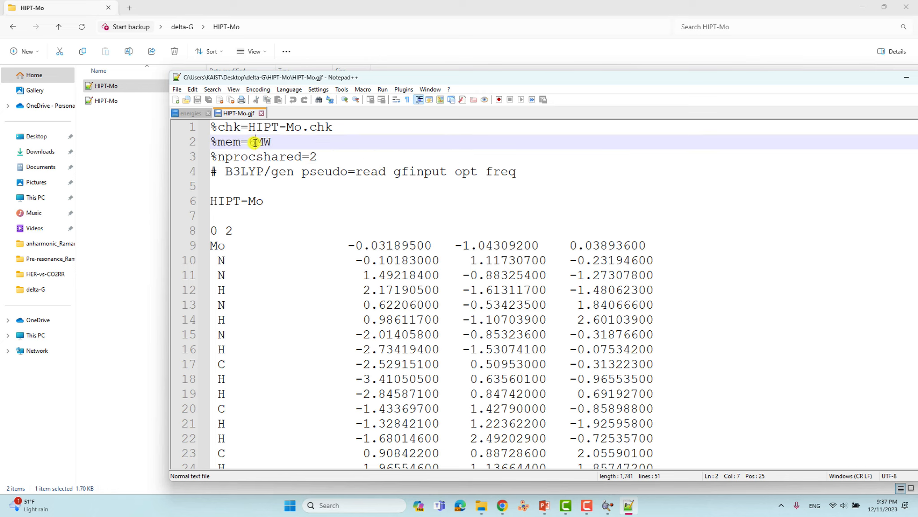
pyautogui.click(310, 157)
pyautogui.moveTo(311, 157); pyautogui.dragTo(315, 157)
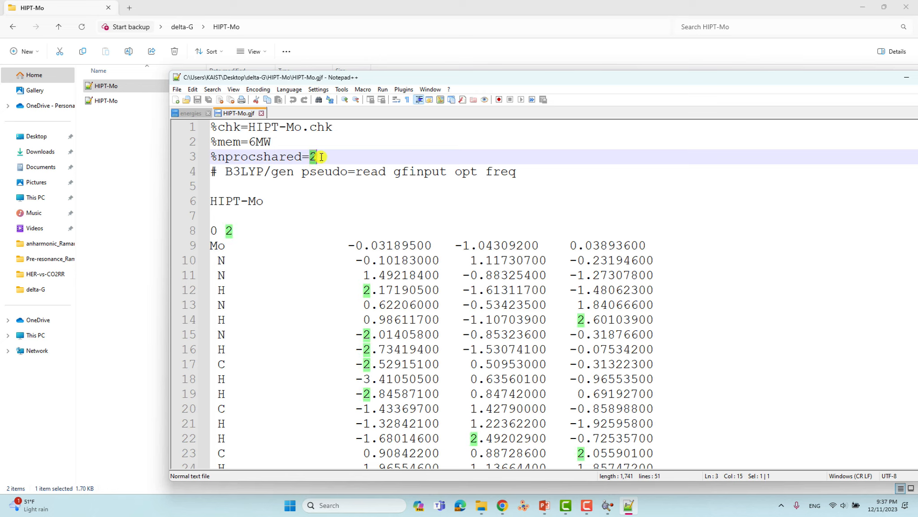
pyautogui.moveTo(319, 157); pyautogui.dragTo(211, 142)
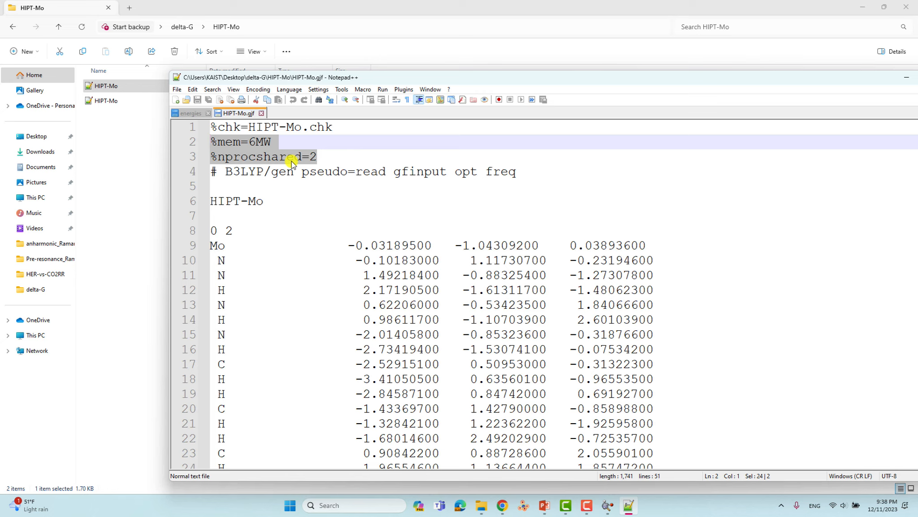
pyautogui.click(239, 171)
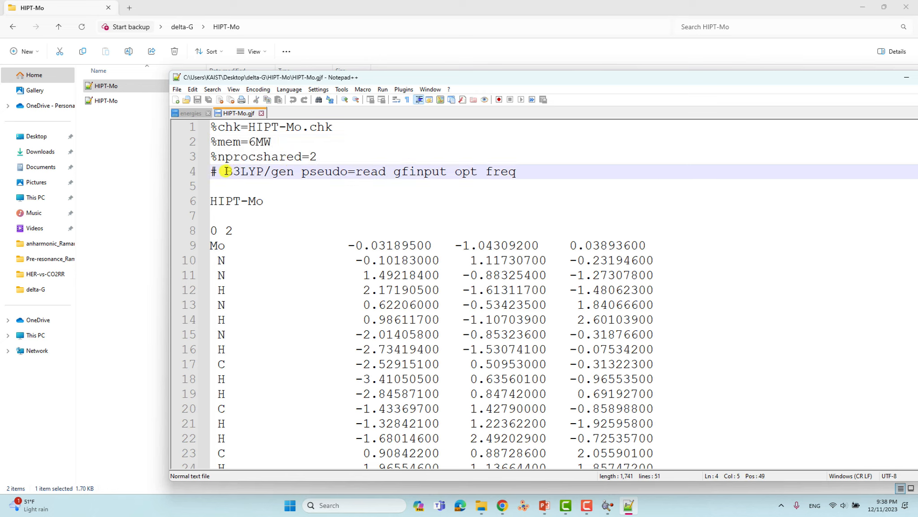
pyautogui.moveTo(230, 173); pyautogui.dragTo(520, 173)
# - Review the title line and the charge 0 on line 8 of HIPT-Mo.gjf
pyautogui.click(246, 185)
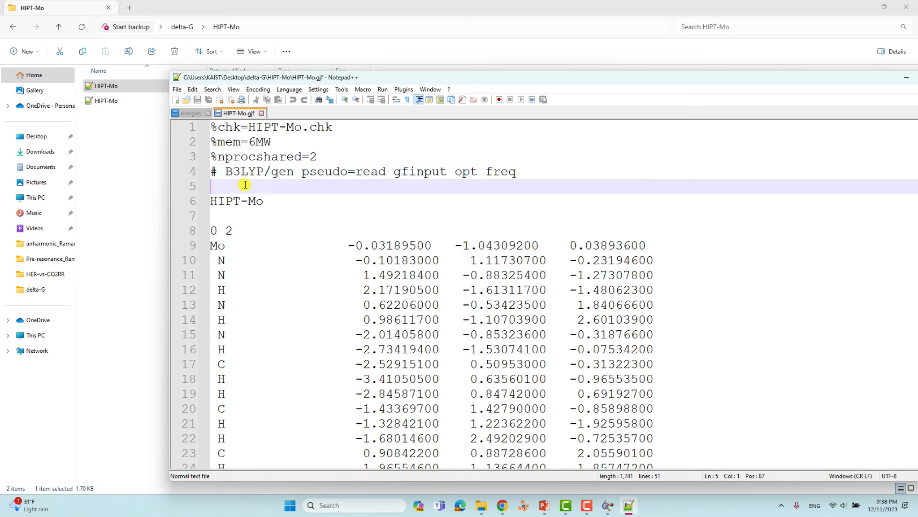
pyautogui.scroll(-1, 245, 185)
pyautogui.moveTo(275, 157); pyautogui.dragTo(210, 157)
pyautogui.click(225, 176)
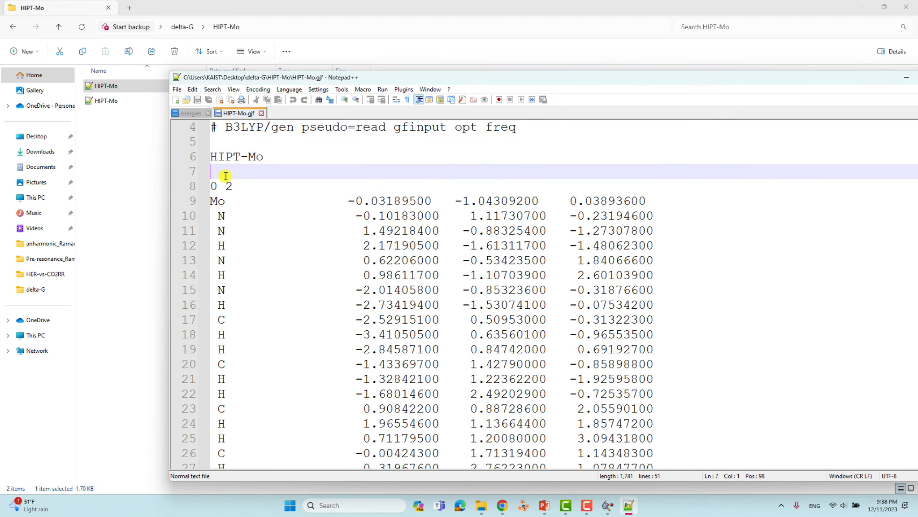
pyautogui.moveTo(219, 185); pyautogui.dragTo(210, 186)
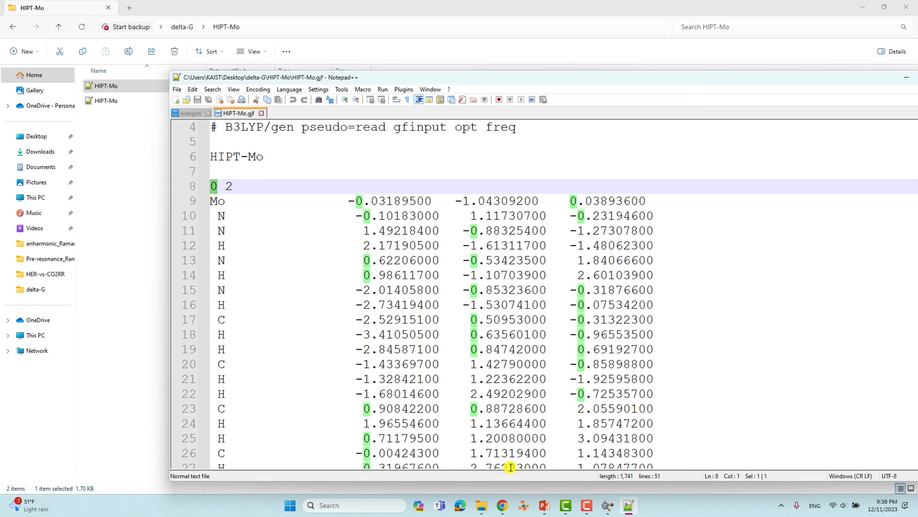
# - Load HIPT-Mo.gjf into GaussView again and rotate the molecule
pyautogui.click(608, 506)
pyautogui.moveTo(111, 86); pyautogui.dragTo(547, 238)
pyautogui.moveTo(453, 241); pyautogui.dragTo(400, 205)
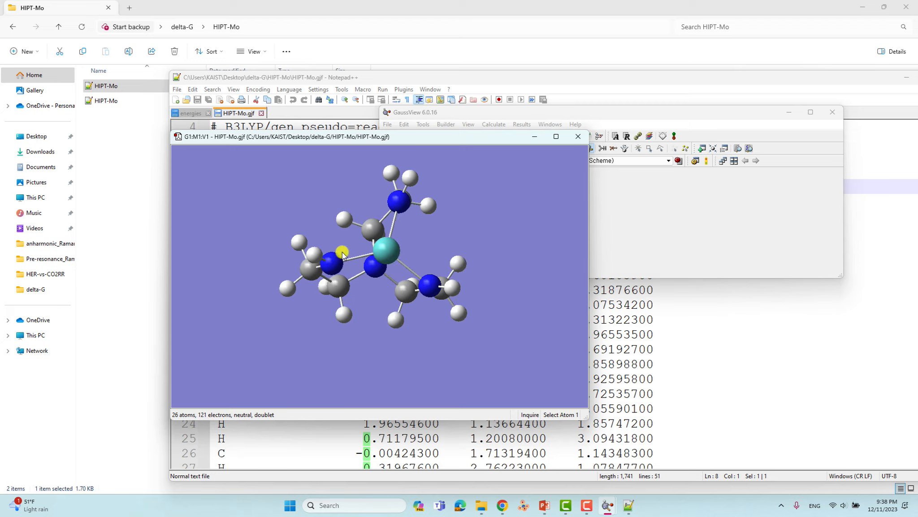
# - Rotate the HIPT-Mo molecule to inspect its geometry, then close the view window
pyautogui.moveTo(376, 264); pyautogui.dragTo(409, 218)
pyautogui.moveTo(406, 152); pyautogui.dragTo(455, 176)
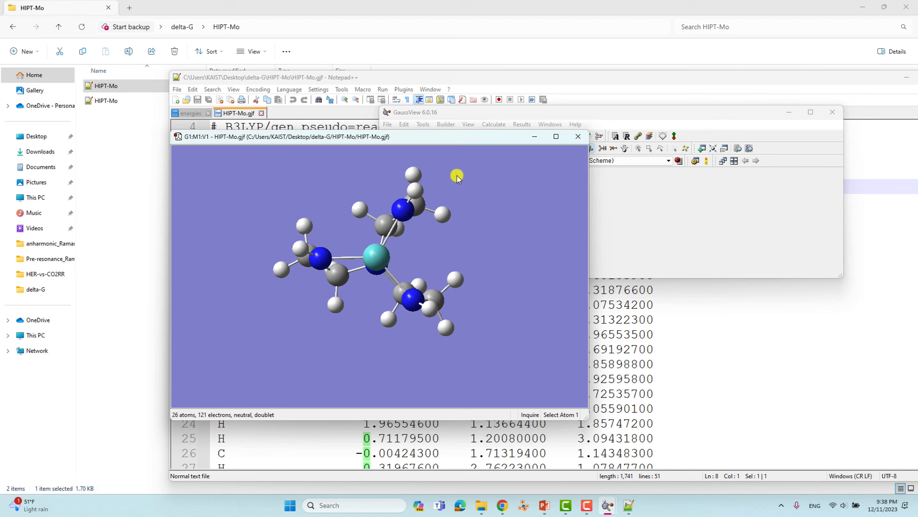
pyautogui.click(577, 136)
# - Check charge 0 and multiplicity 2 in Notepad++, then select the whole atom coordinate block
pyautogui.click(235, 200)
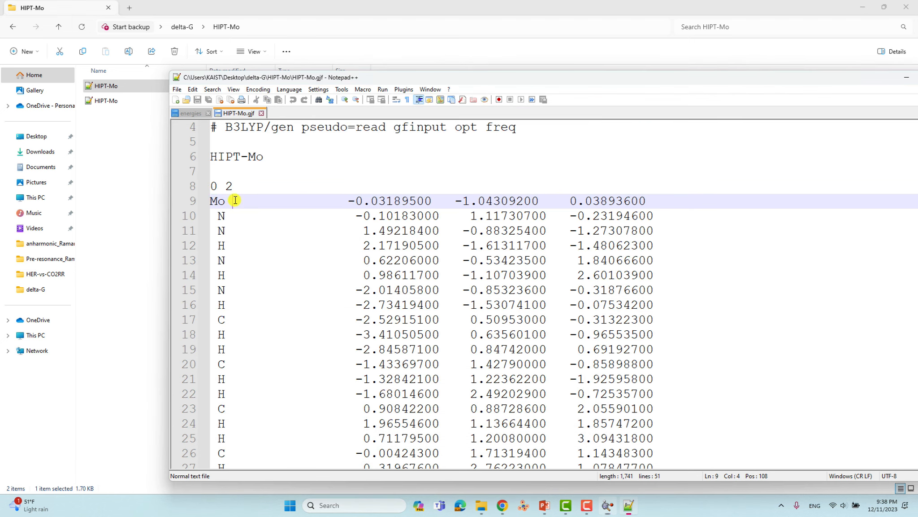
pyautogui.doubleClick(214, 186)
pyautogui.click(230, 188)
pyautogui.moveTo(229, 188); pyautogui.dragTo(228, 188)
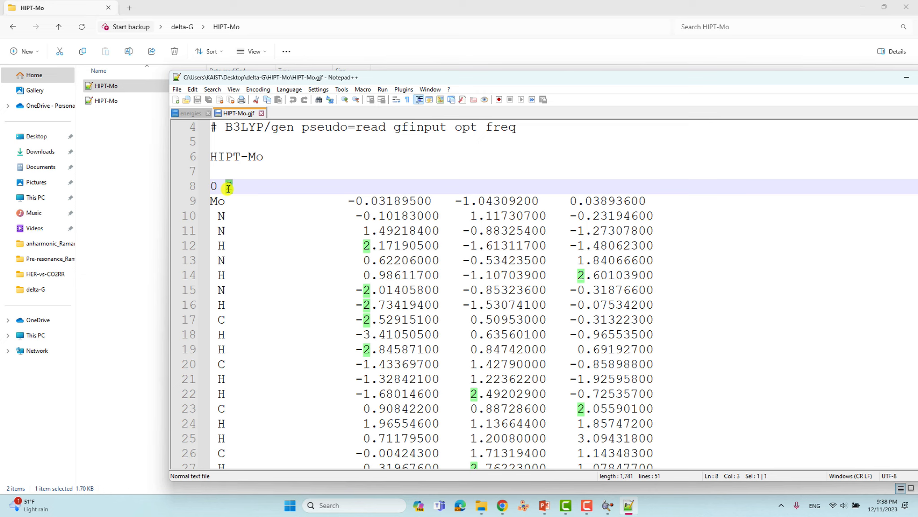
pyautogui.click(214, 200)
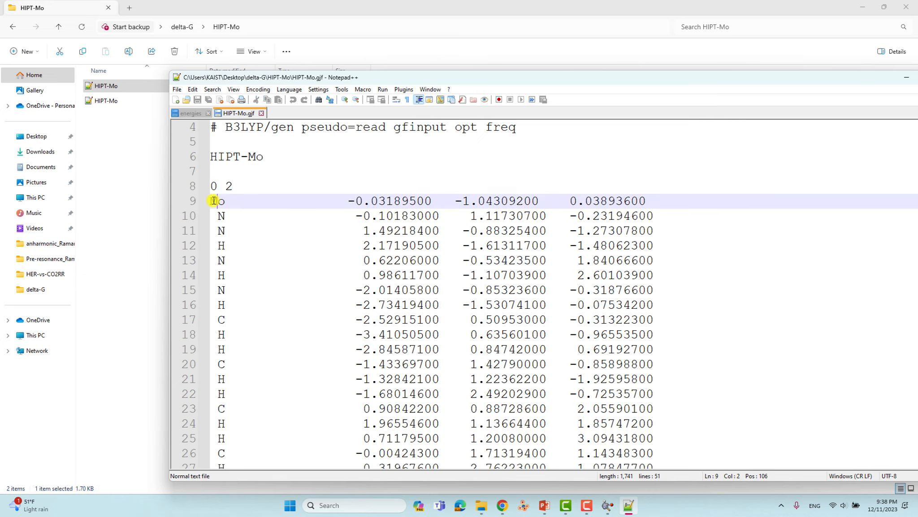
pyautogui.moveTo(214, 201); pyautogui.dragTo(689, 234)
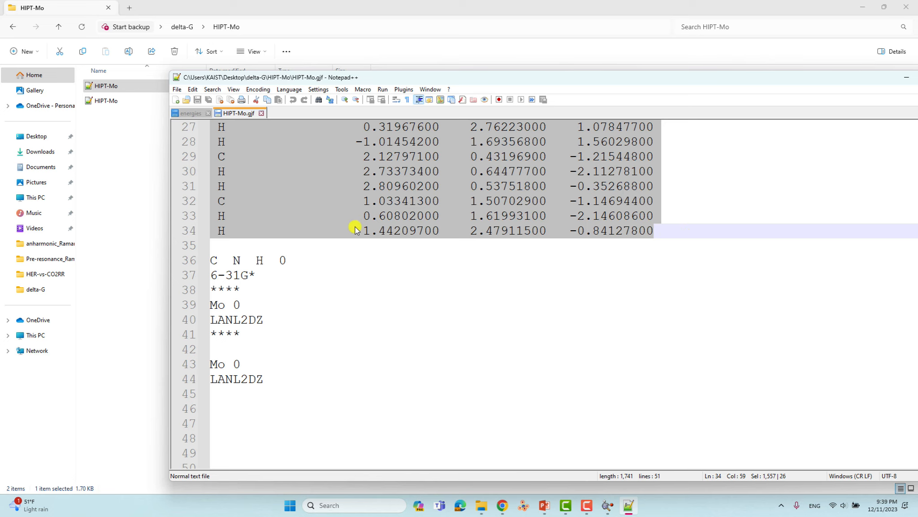
# - Review the C N H element list with its 6-31G* basis and **** separator
pyautogui.click(240, 248)
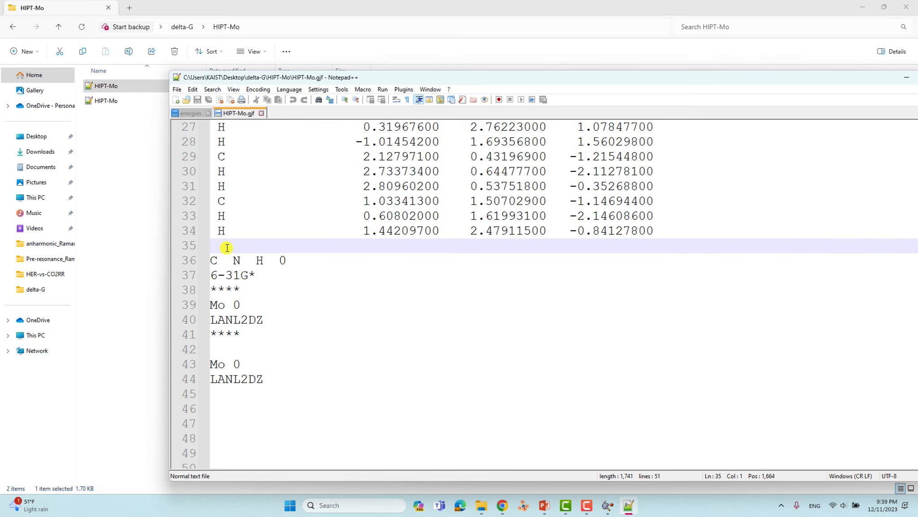
pyautogui.moveTo(214, 260); pyautogui.dragTo(264, 265)
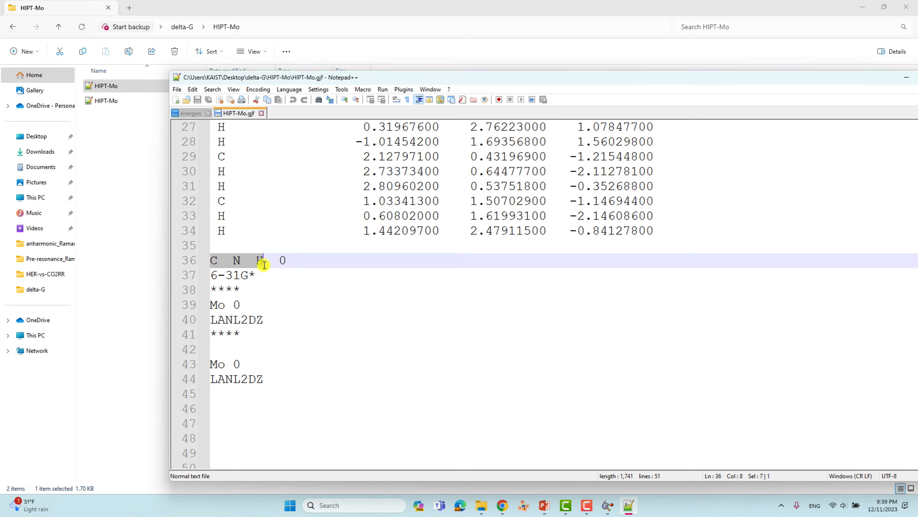
pyautogui.click(242, 261)
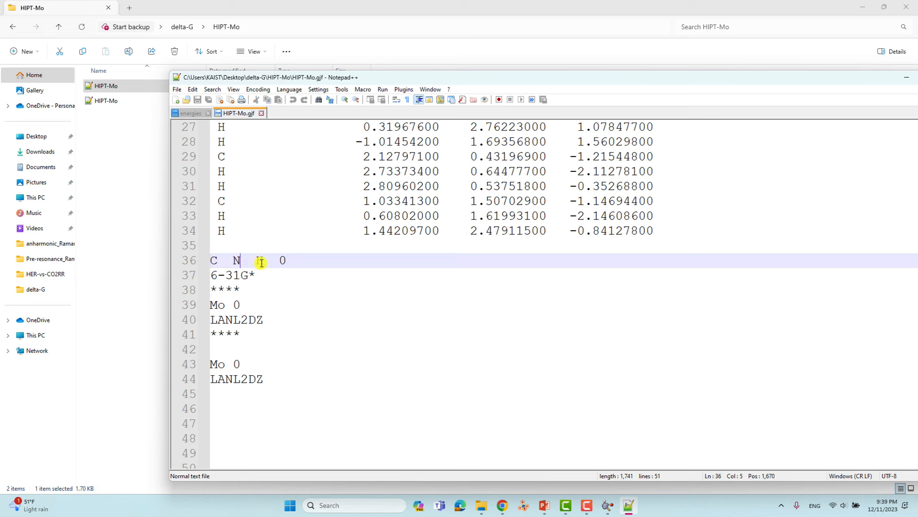
pyautogui.write('0')
pyautogui.moveTo(259, 273); pyautogui.dragTo(196, 276)
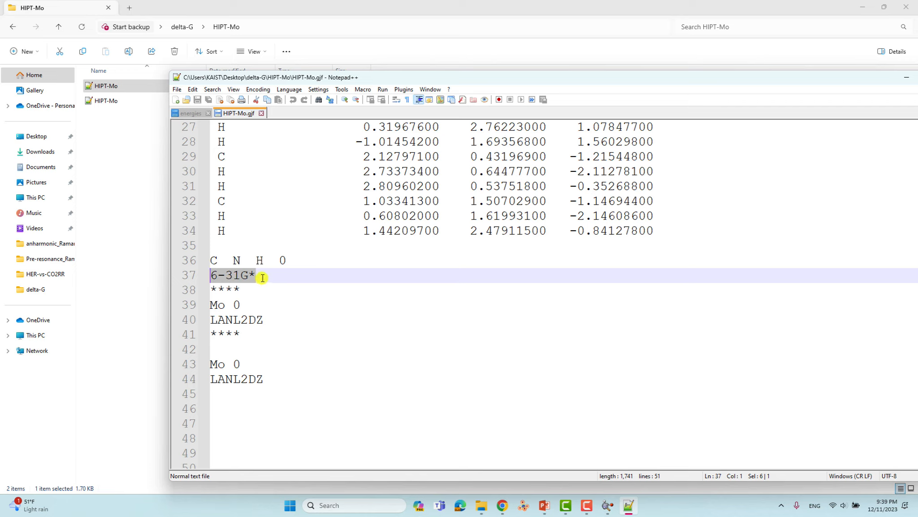
pyautogui.moveTo(241, 289); pyautogui.dragTo(206, 289)
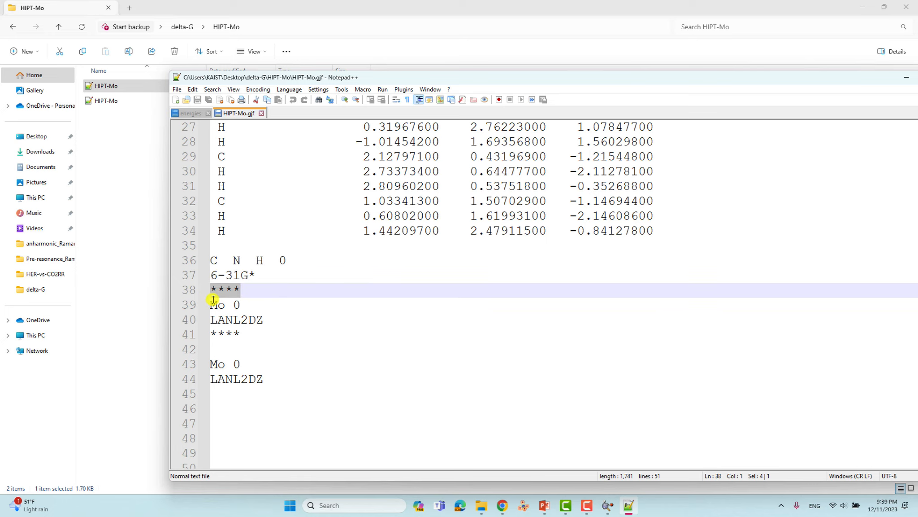
# - Review the Mo 0 entry with its LANL2DZ basis, lines 39–41
pyautogui.click(213, 300)
pyautogui.moveTo(213, 304); pyautogui.dragTo(229, 306)
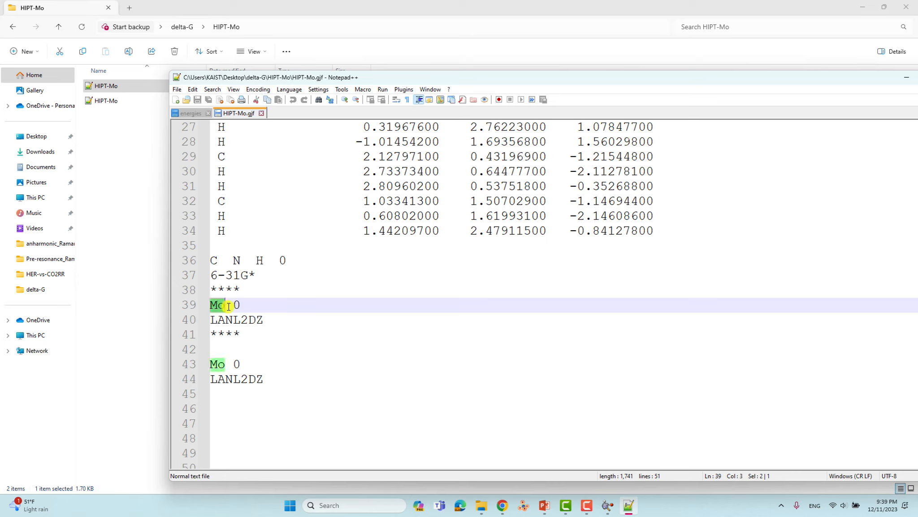
pyautogui.doubleClick(236, 306)
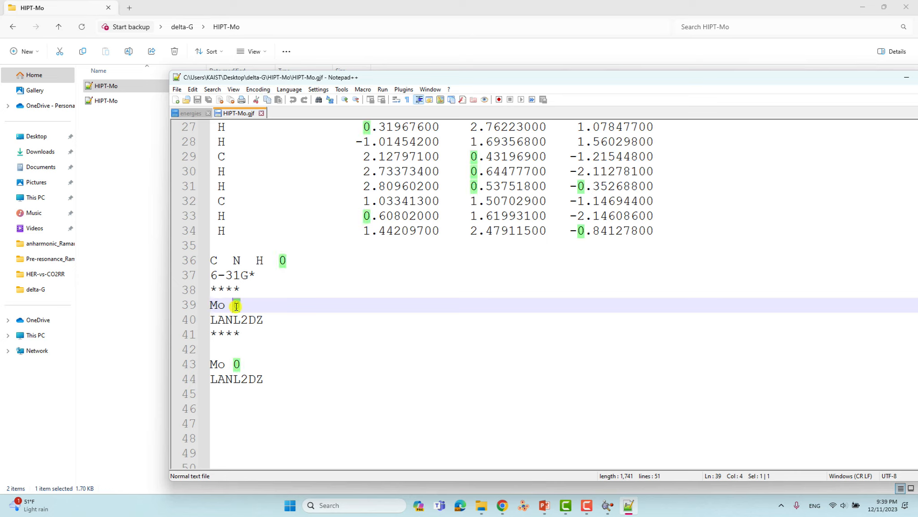
pyautogui.click(214, 317)
pyautogui.moveTo(214, 317); pyautogui.dragTo(202, 334)
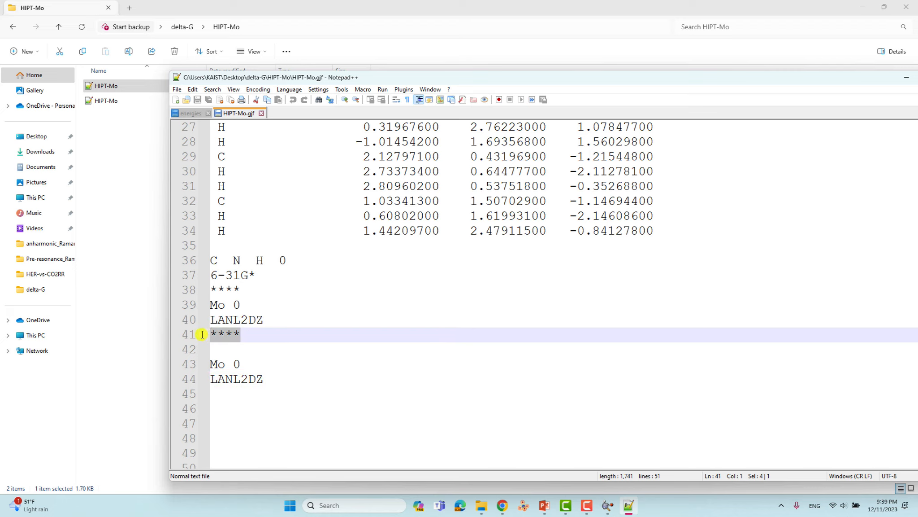
pyautogui.click(220, 306)
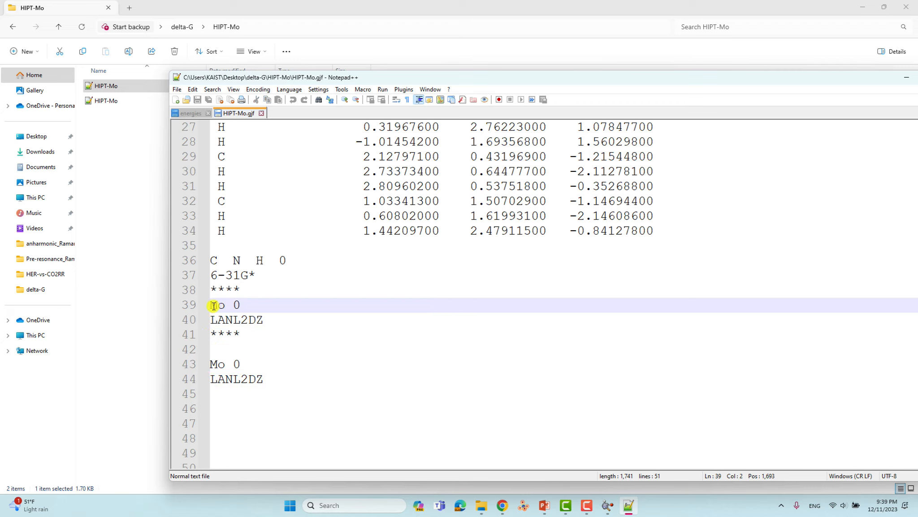
pyautogui.moveTo(214, 306); pyautogui.dragTo(274, 334)
pyautogui.click(229, 350)
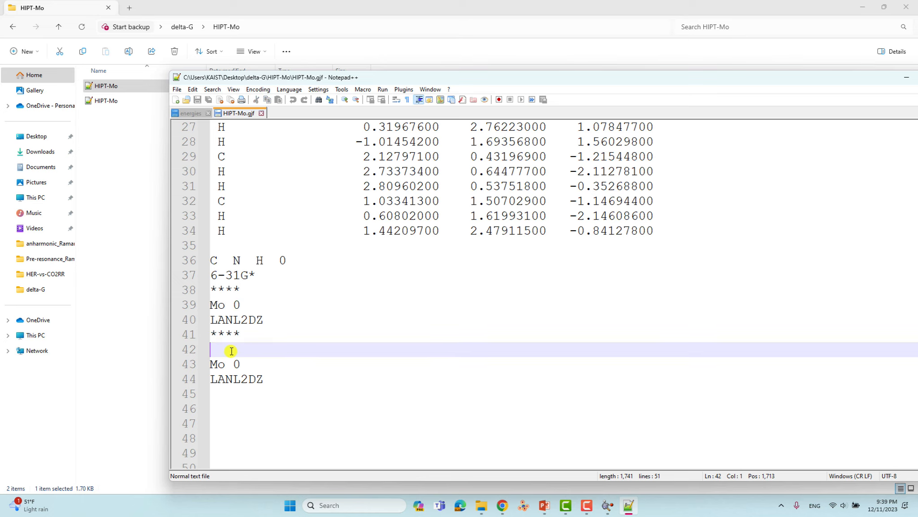
# - Check the Mo LANL2DZ pseudopotential lines and the whole basis and pseudopotential section
pyautogui.scroll(-1, 229, 327)
pyautogui.moveTo(212, 319); pyautogui.dragTo(201, 341)
pyautogui.click(278, 335)
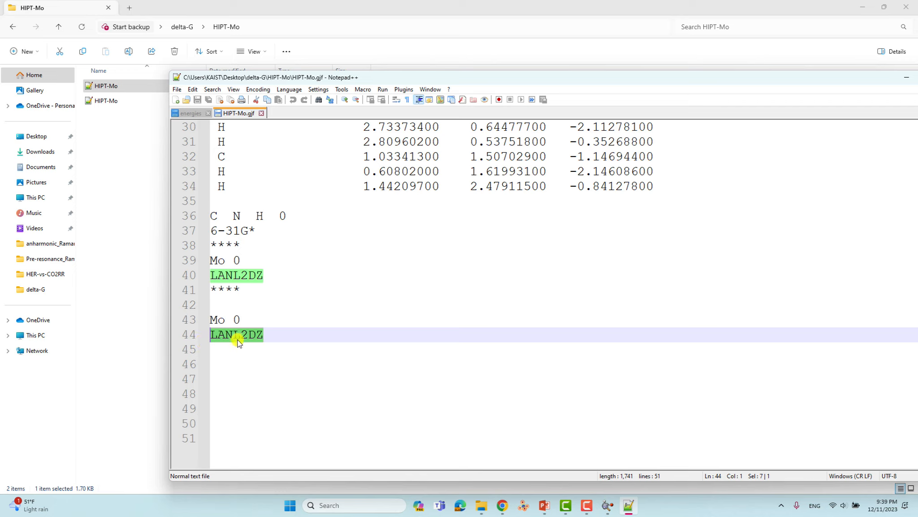
pyautogui.click(262, 337)
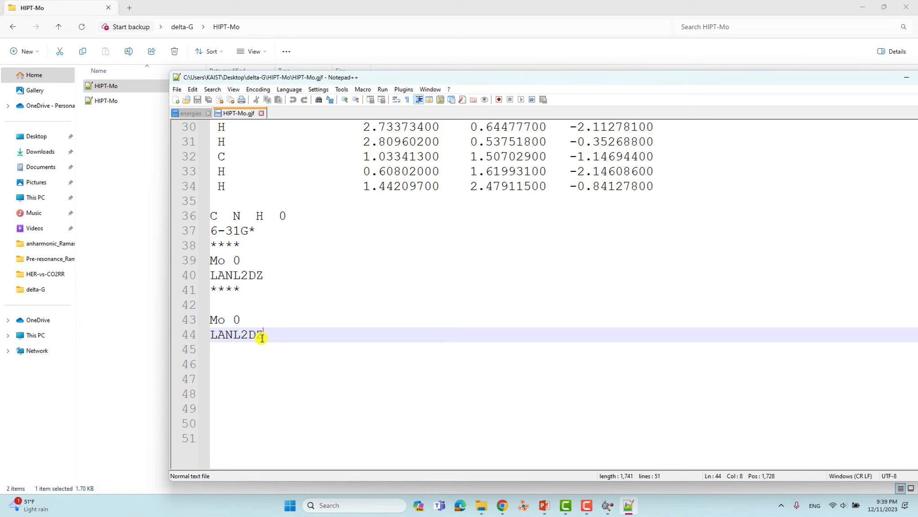
pyautogui.moveTo(211, 261); pyautogui.dragTo(274, 332)
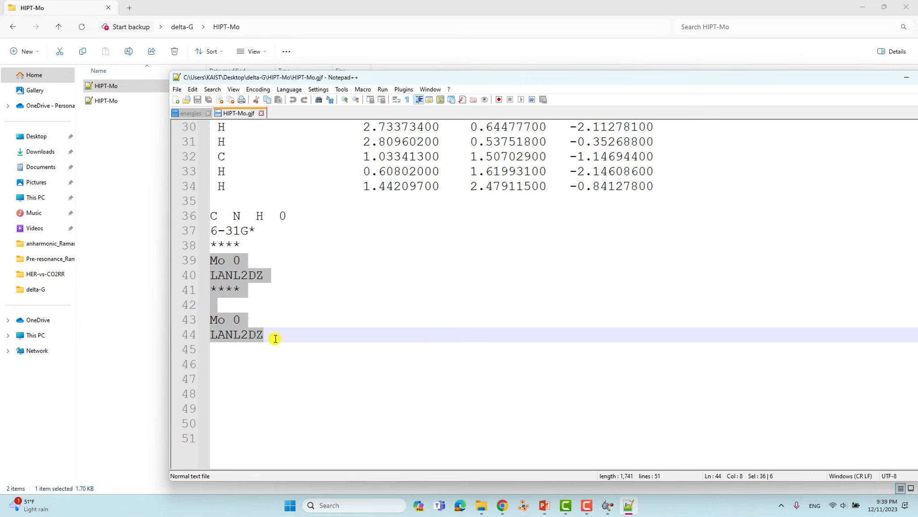
pyautogui.scroll(10, 277, 310)
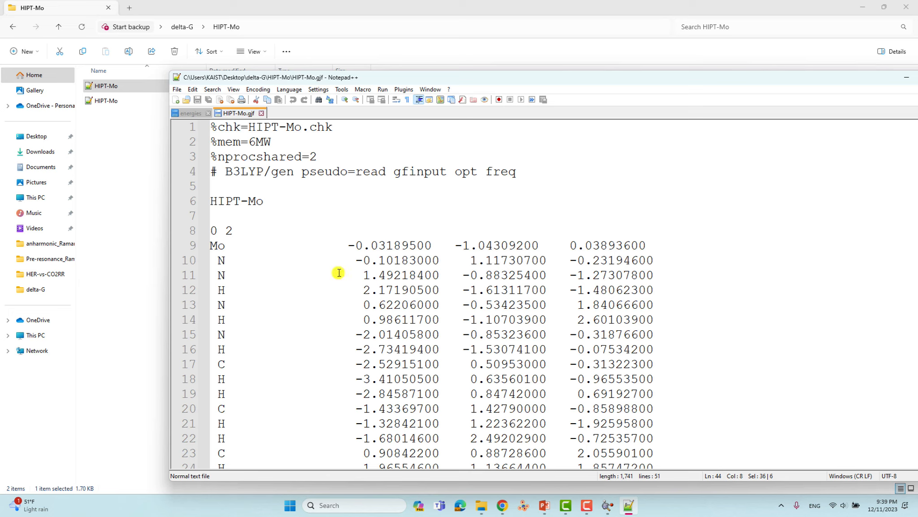
# - Close HIPT-Mo.gjf in Notepad++ and select HIPT-Mo.out in File Explorer
pyautogui.moveTo(680, 82); pyautogui.dragTo(597, 88)
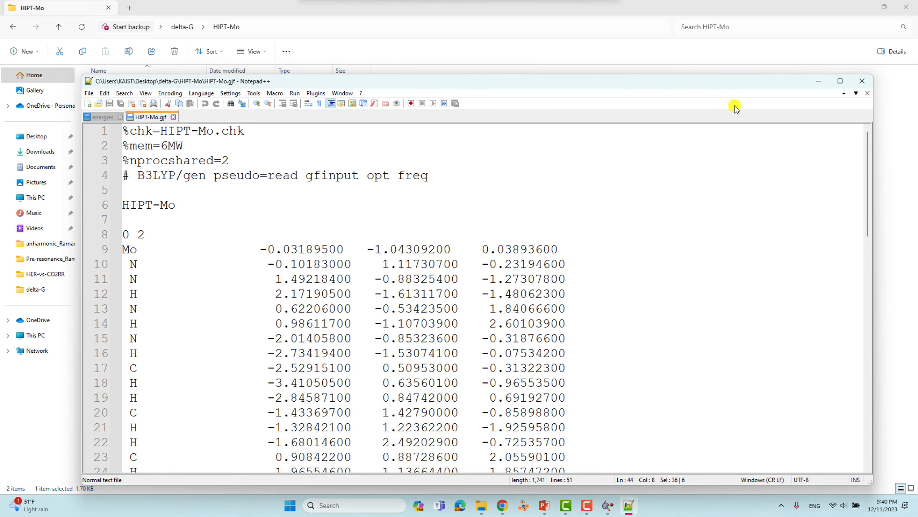
pyautogui.click(861, 80)
pyautogui.click(341, 225)
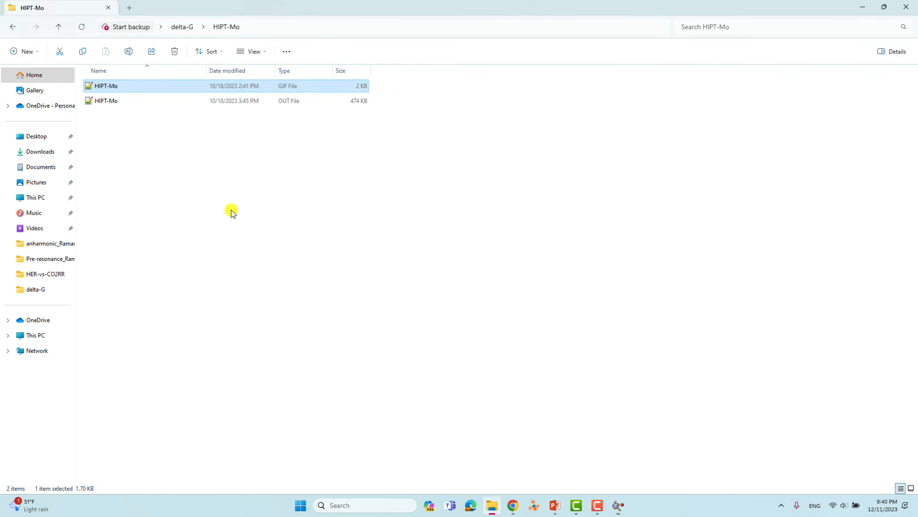
pyautogui.click(113, 101)
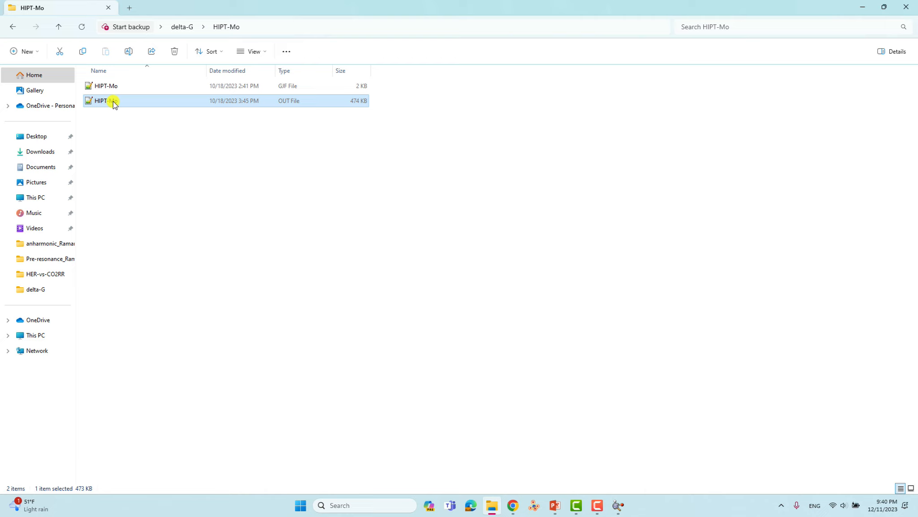
# - View HIPT-Mo.out in GaussView, close its window, and go up to the delta-G folder
pyautogui.click(618, 506)
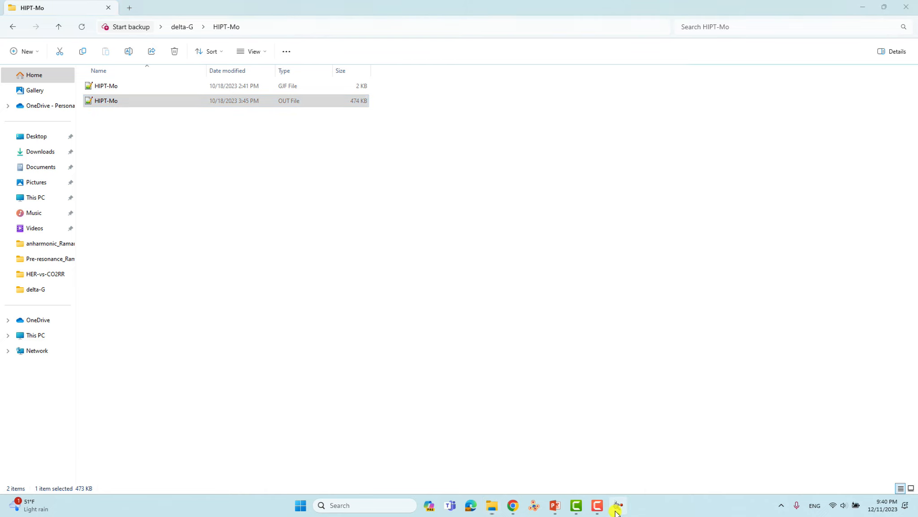
pyautogui.click(104, 103)
pyautogui.moveTo(104, 102); pyautogui.dragTo(473, 291)
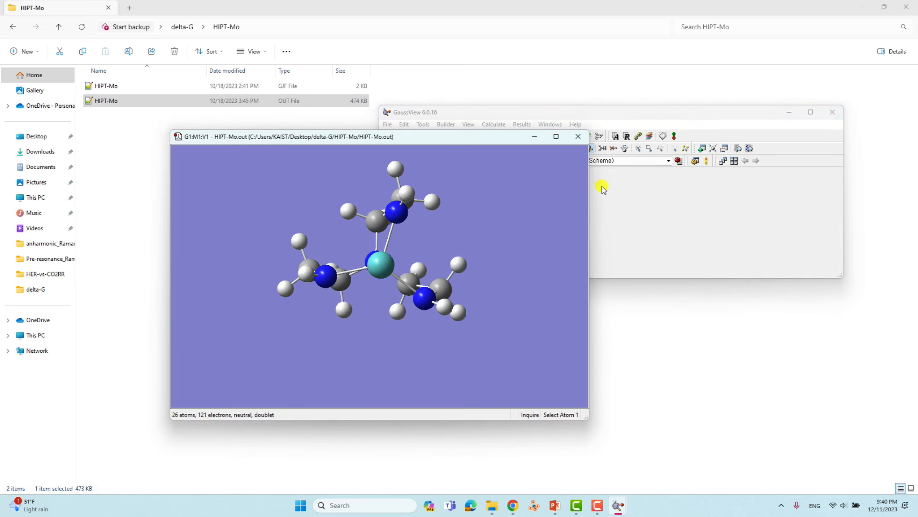
pyautogui.click(578, 137)
pyautogui.click(59, 28)
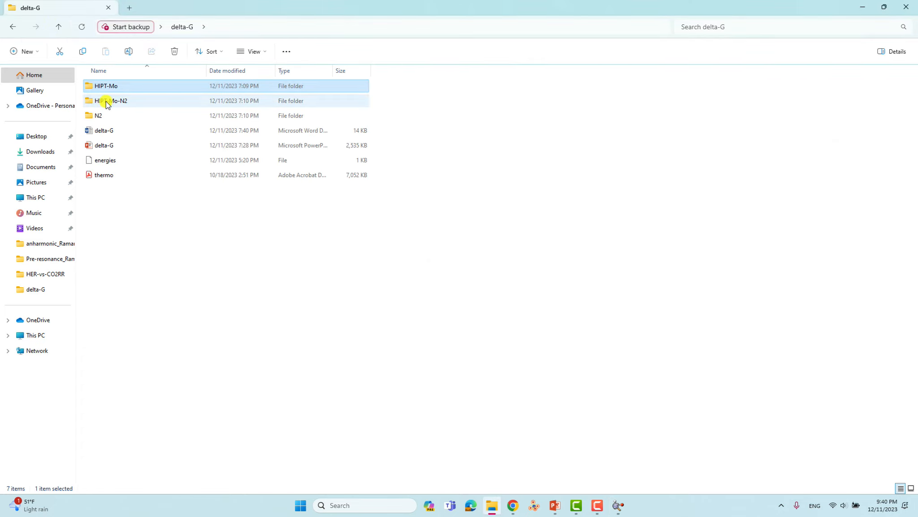
# - Load HIPT-Mo-N2-1.gjf into GaussView from the HIPT-Mo-N2 folder and rotate to see N2 on Mo
pyautogui.doubleClick(108, 101)
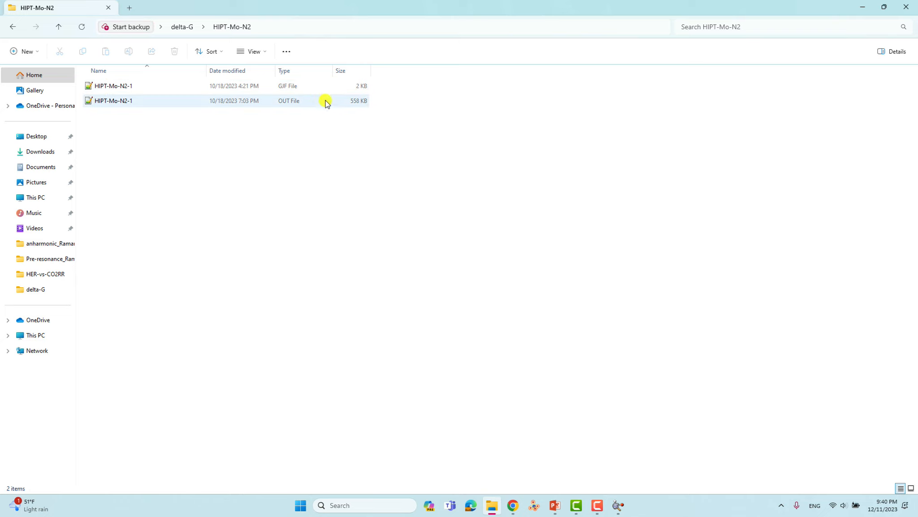
pyautogui.click(618, 505)
pyautogui.moveTo(137, 87); pyautogui.dragTo(527, 211)
pyautogui.moveTo(400, 298); pyautogui.dragTo(444, 276)
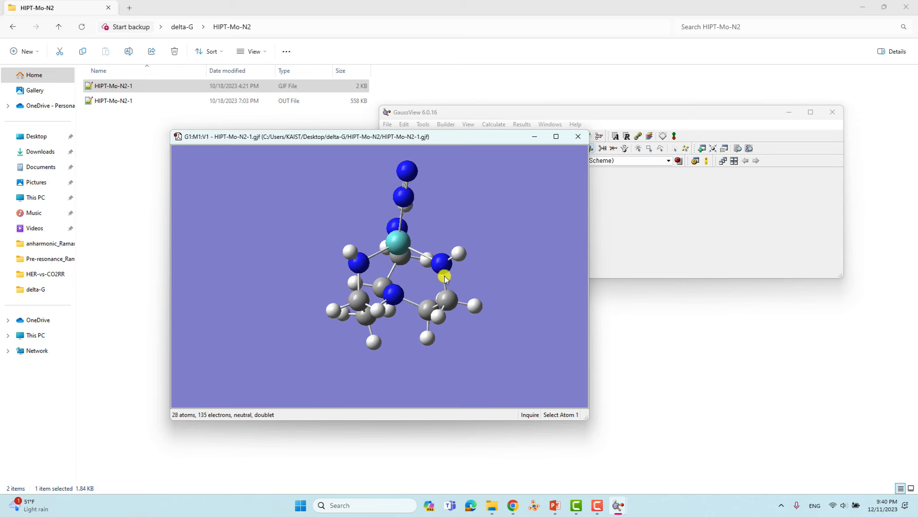
pyautogui.moveTo(401, 253); pyautogui.dragTo(412, 235)
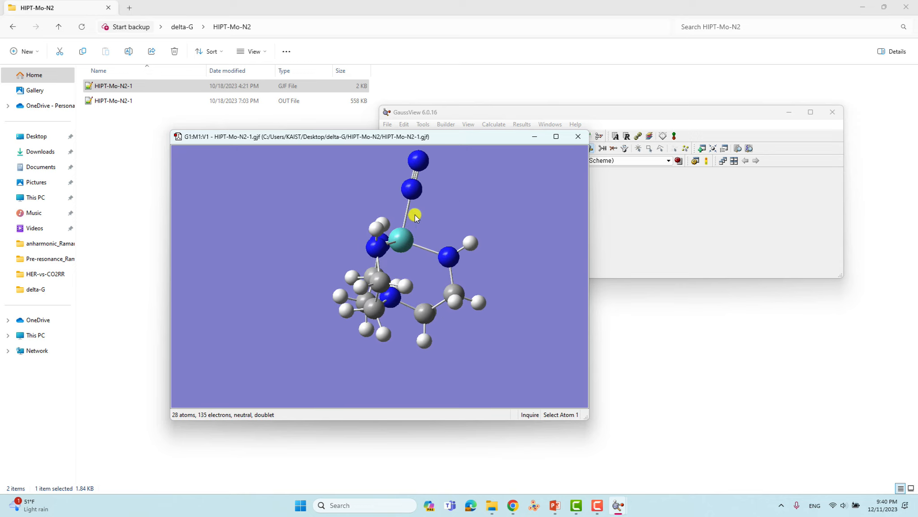
pyautogui.moveTo(405, 221); pyautogui.dragTo(404, 256)
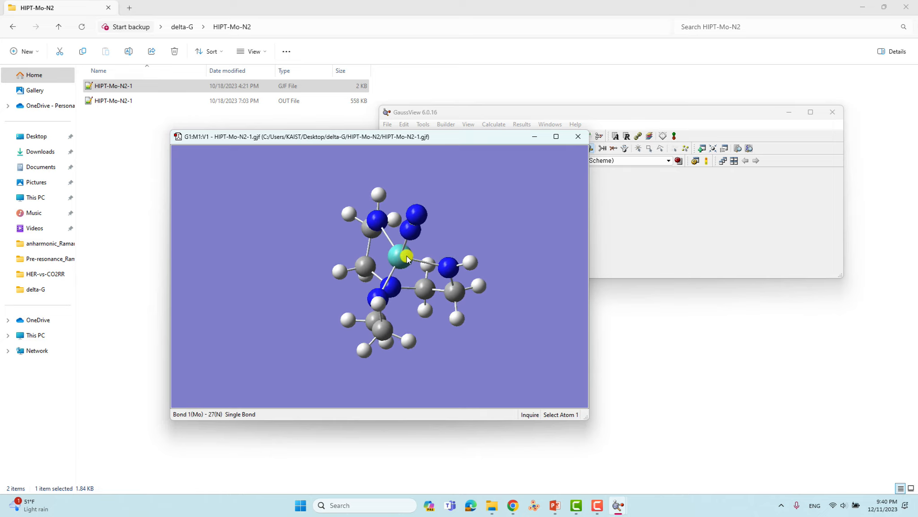
pyautogui.click(117, 90)
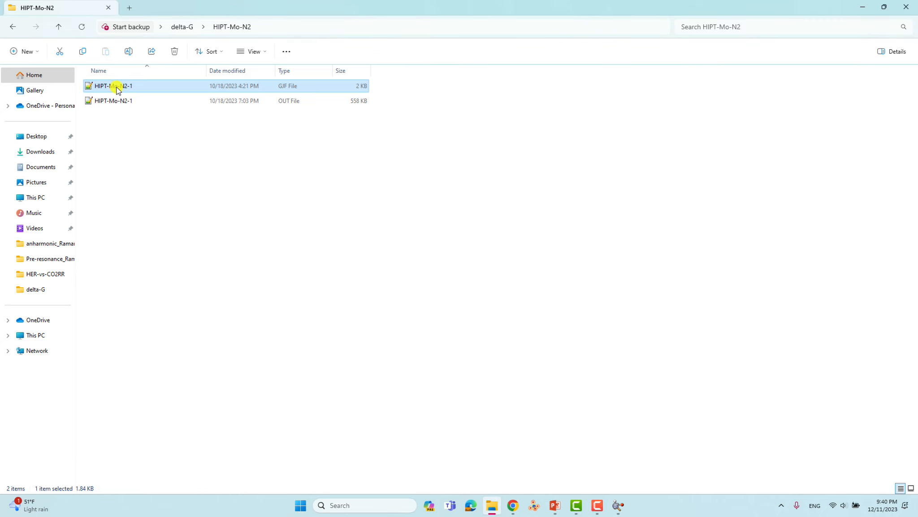
# - Open HIPT-Mo-N2-1.gjf in Notepad++ and check the checkpoint name HIPT-Mo-N2.chk
pyautogui.rightClick(117, 88)
pyautogui.click(165, 244)
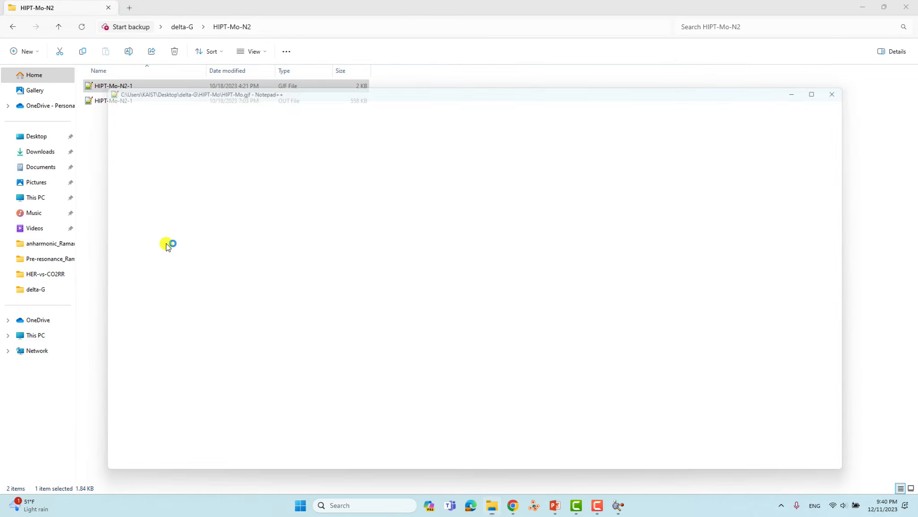
pyautogui.moveTo(265, 81); pyautogui.dragTo(275, 47)
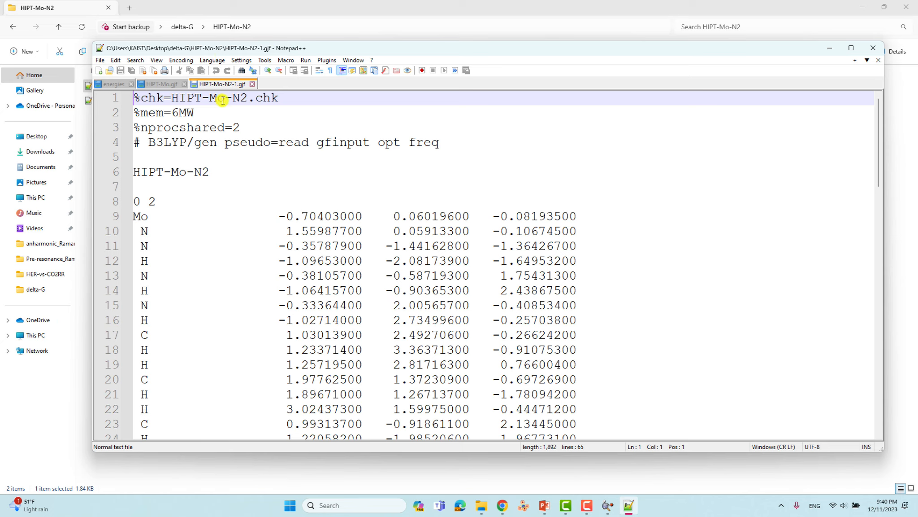
pyautogui.moveTo(249, 98); pyautogui.dragTo(176, 100)
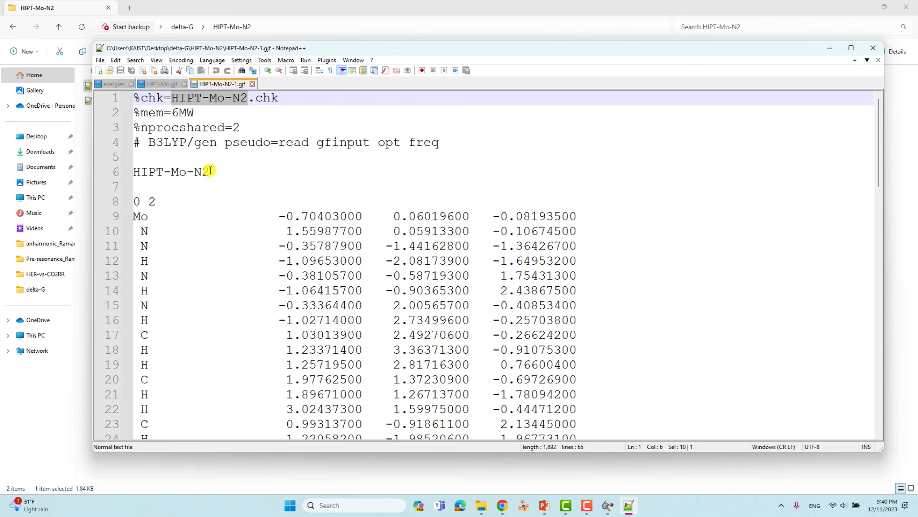
pyautogui.moveTo(163, 47); pyautogui.dragTo(225, 84)
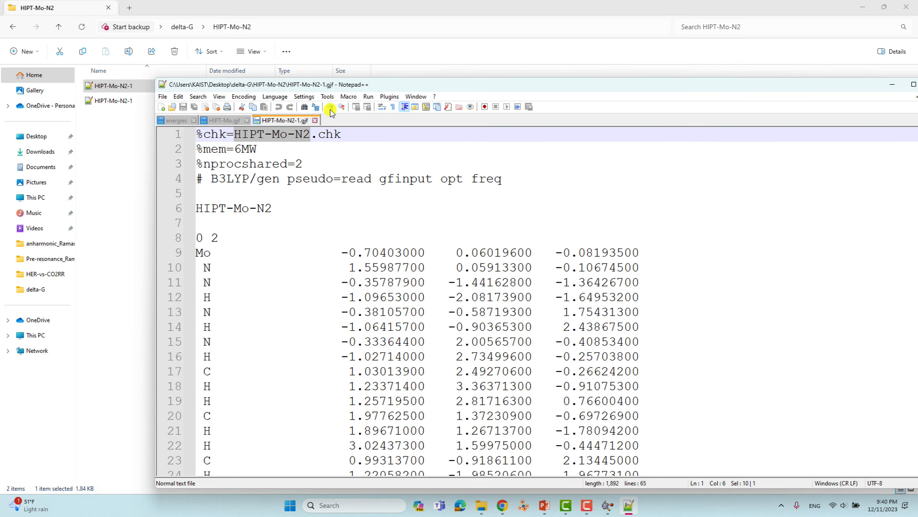
pyautogui.moveTo(348, 89); pyautogui.dragTo(339, 56)
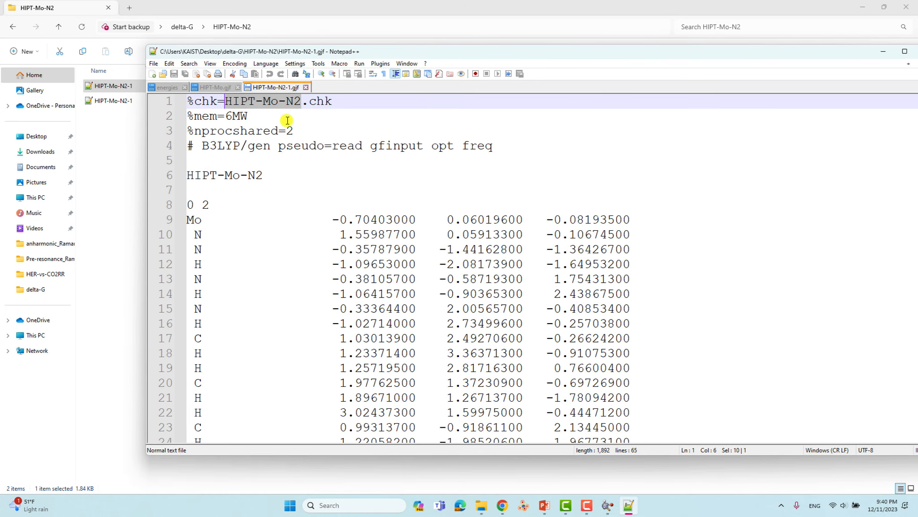
pyautogui.moveTo(278, 104); pyautogui.dragTo(227, 99)
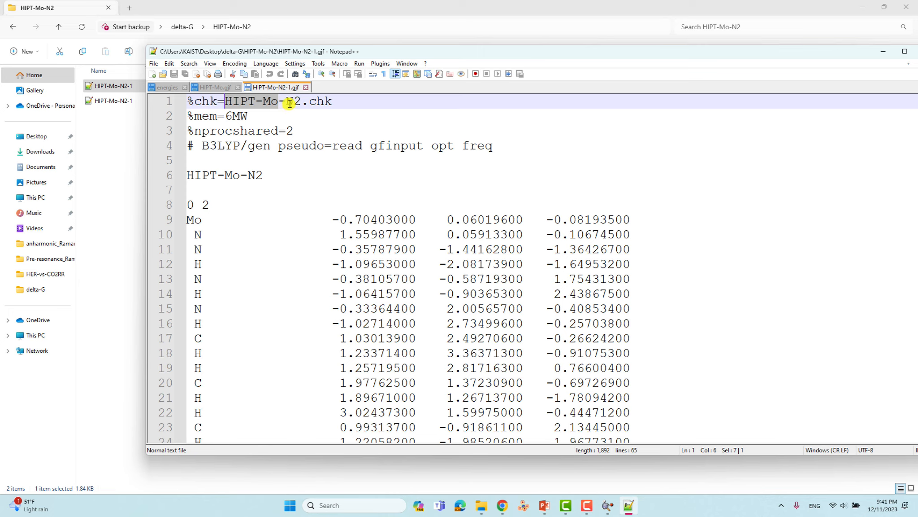
# - Review the memory/processor lines and the B3LYP gen pseudo=read gfinput opt route keywords
pyautogui.moveTo(188, 116); pyautogui.dragTo(295, 130)
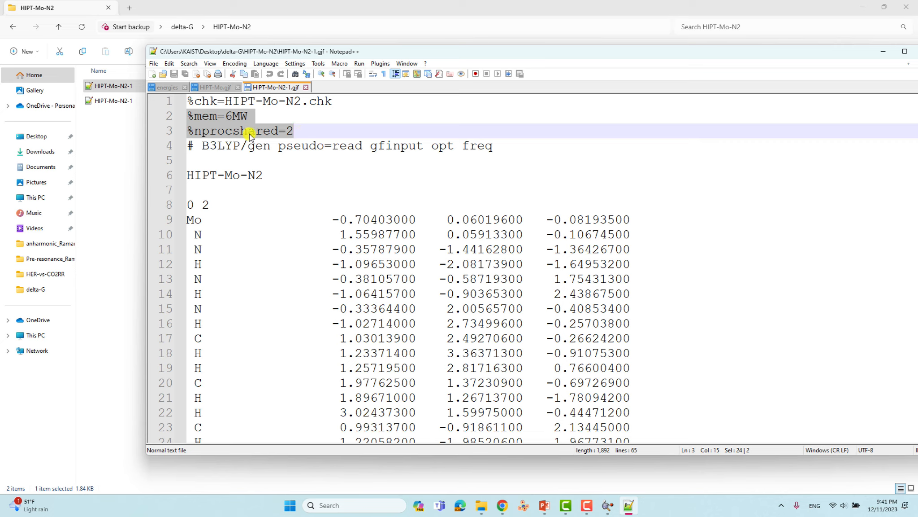
pyautogui.moveTo(208, 148)
pyautogui.mouseDown()
pyautogui.moveTo(238, 149)
pyautogui.moveTo(209, 146)
pyautogui.mouseUp()
pyautogui.click(240, 148)
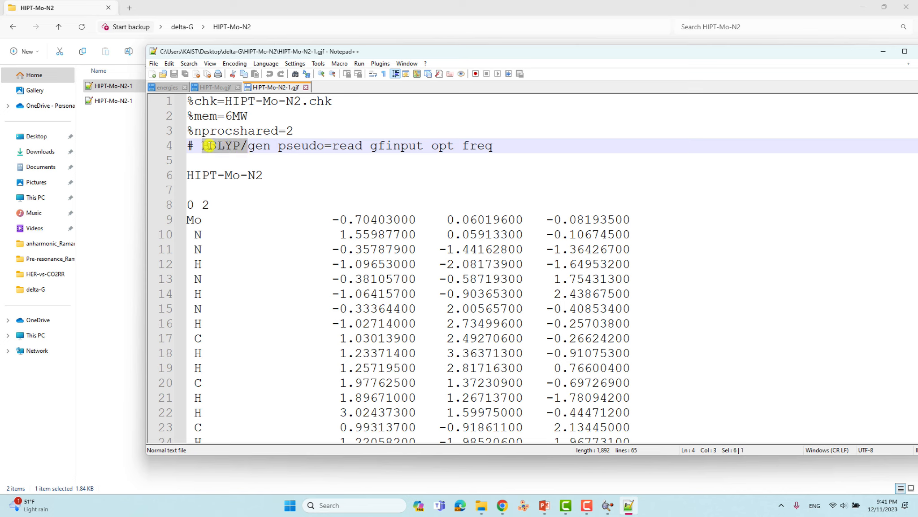
pyautogui.moveTo(248, 146); pyautogui.dragTo(426, 147)
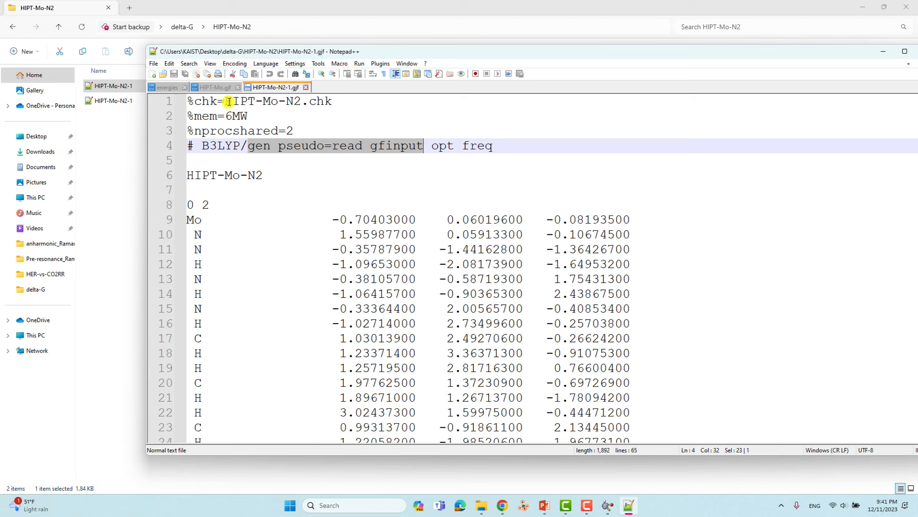
pyautogui.moveTo(431, 147); pyautogui.dragTo(454, 148)
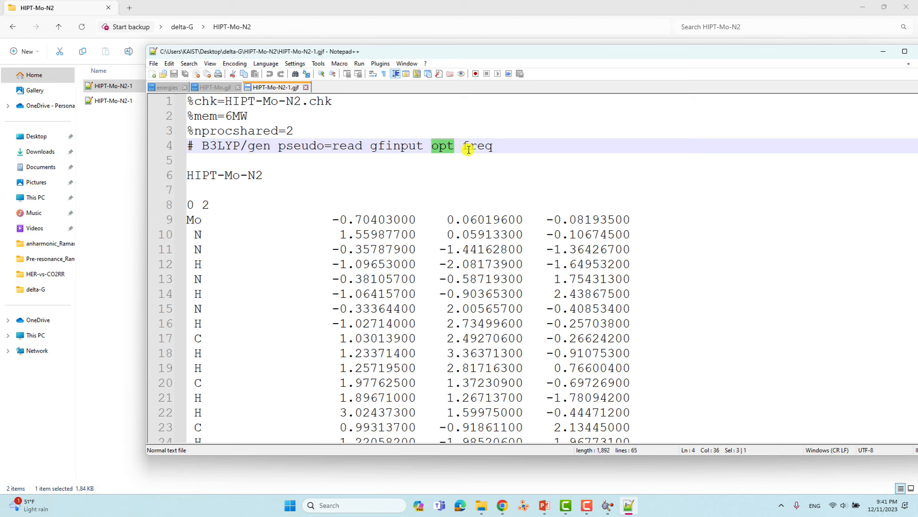
pyautogui.click(217, 161)
# - Check title HIPT-Mo-N2, charge 0, multiplicity 2, and the atom coordinates on lines 9–20
pyautogui.moveTo(271, 175); pyautogui.dragTo(184, 179)
pyautogui.click(202, 188)
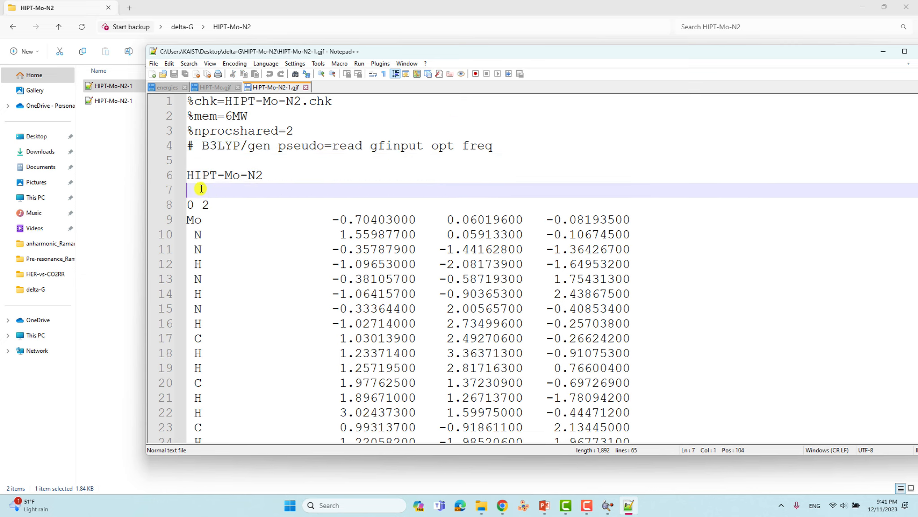
pyautogui.moveTo(197, 207); pyautogui.dragTo(187, 205)
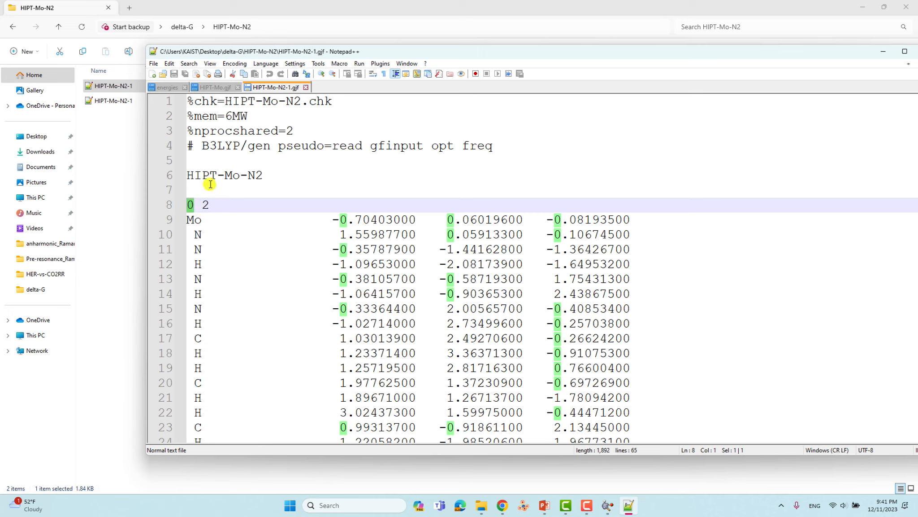
pyautogui.doubleClick(205, 206)
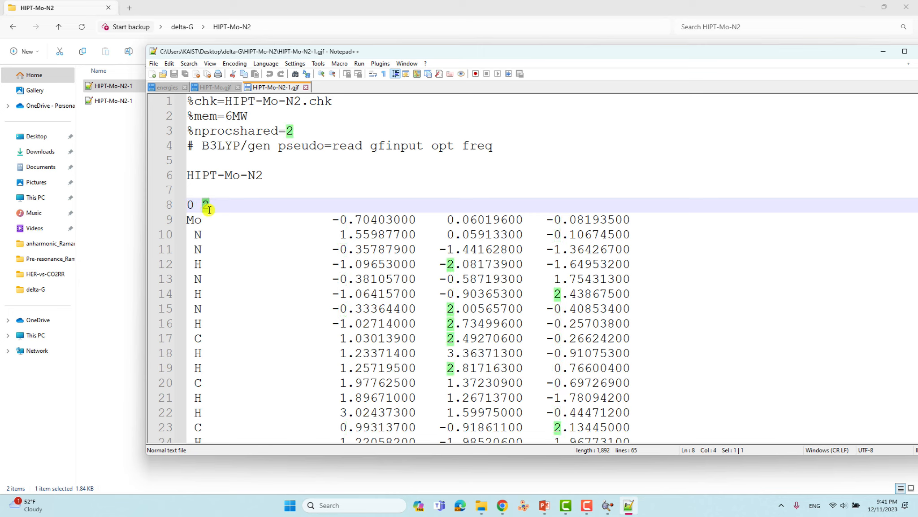
pyautogui.moveTo(191, 220); pyautogui.dragTo(324, 382)
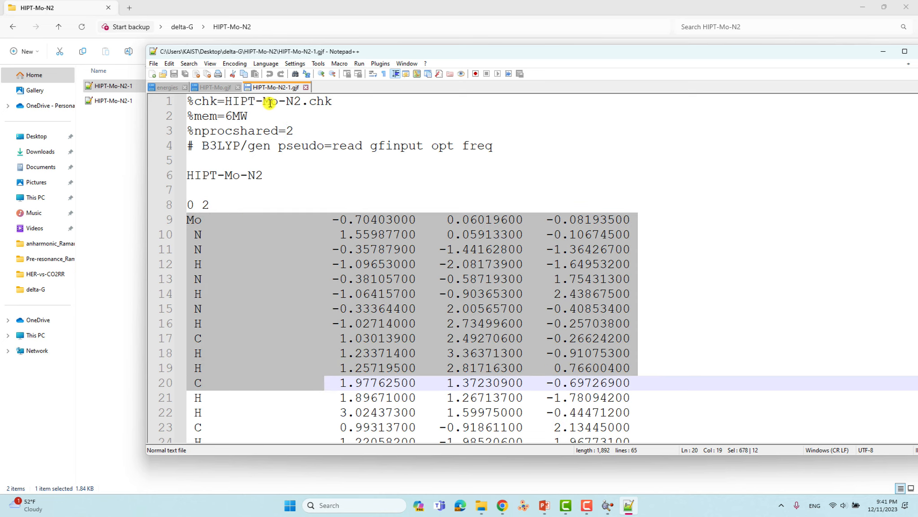
# - Scroll past the coordinates and review the C N H 6-31G* basis entry
pyautogui.scroll(-2, 188, 168)
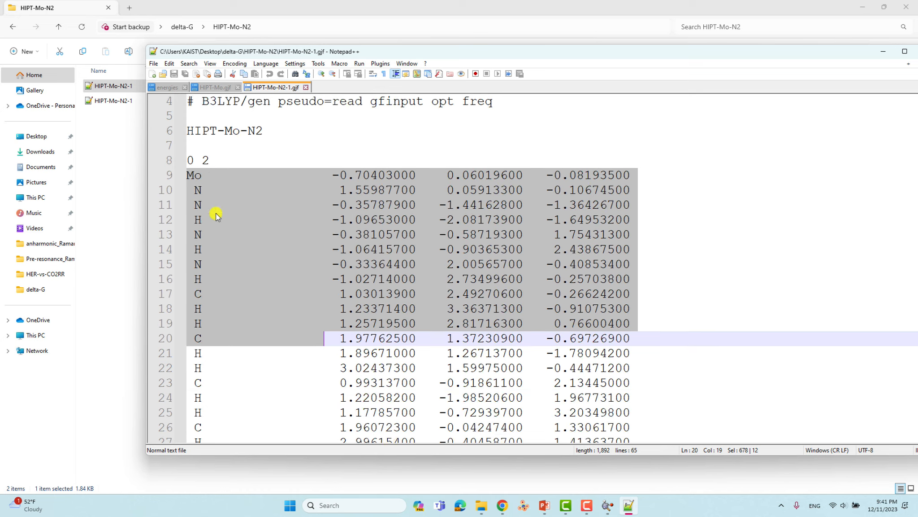
pyautogui.moveTo(188, 131); pyautogui.dragTo(612, 159)
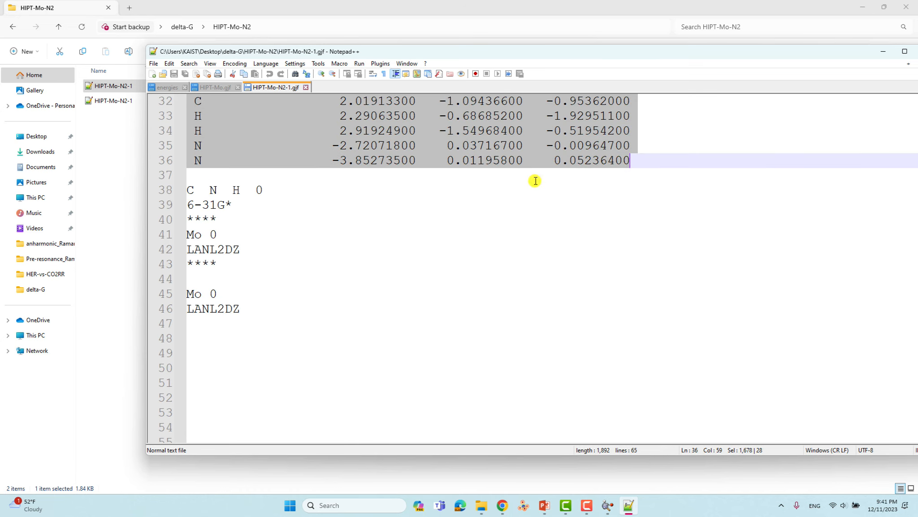
pyautogui.click(195, 180)
pyautogui.moveTo(191, 188); pyautogui.dragTo(248, 193)
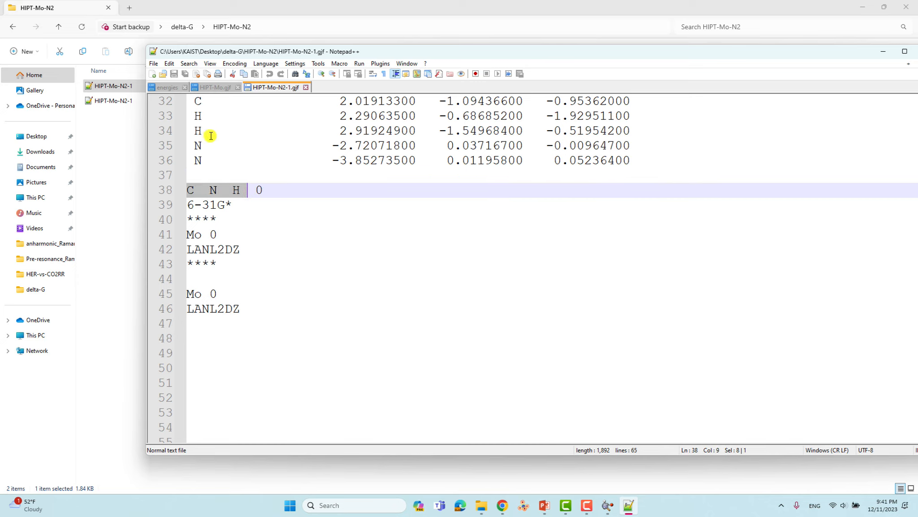
pyautogui.click(208, 204)
pyautogui.click(208, 219)
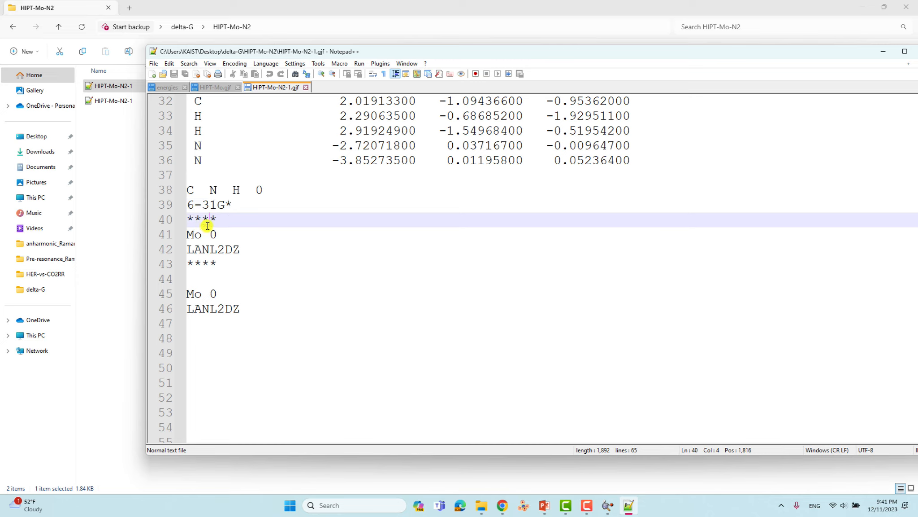
# - Step through the Mo LANL2DZ basis and pseudopotential lines of HIPT-Mo-N2-1.gjf
pyautogui.click(194, 234)
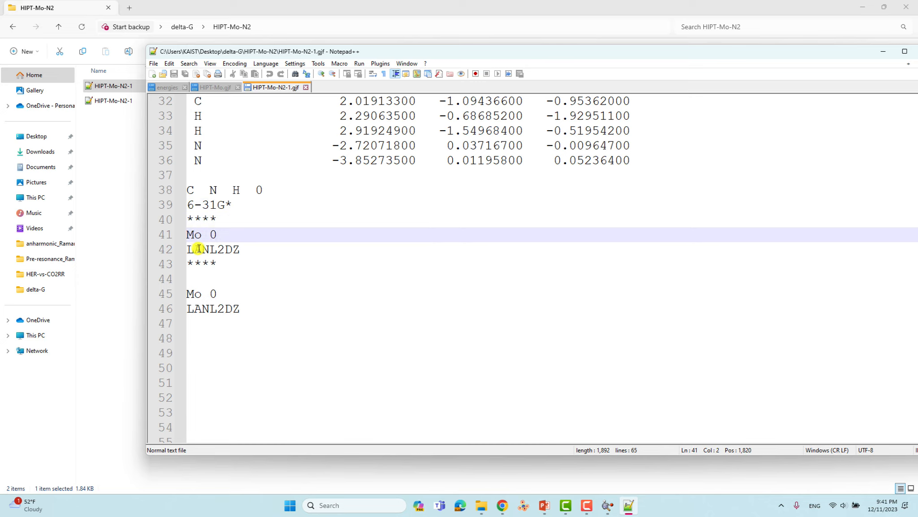
pyautogui.click(199, 249)
pyautogui.click(201, 262)
pyautogui.click(195, 280)
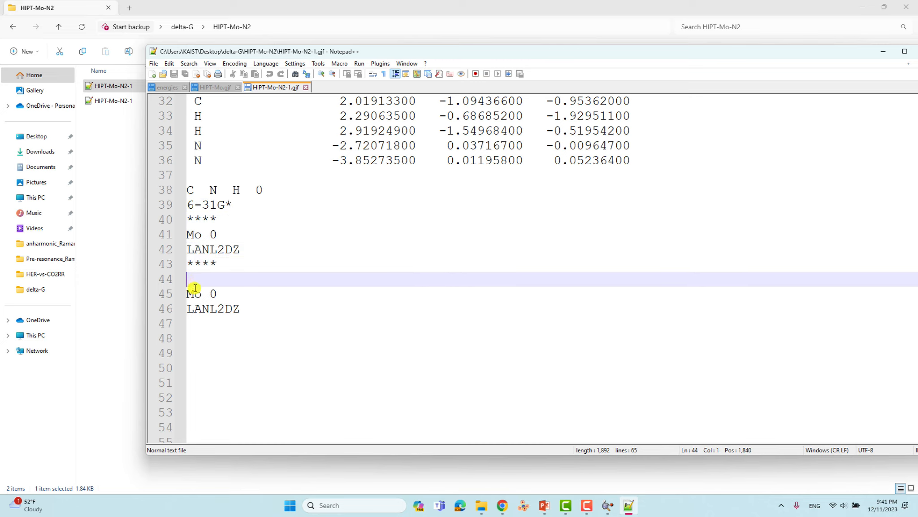
pyautogui.click(193, 293)
pyautogui.click(211, 308)
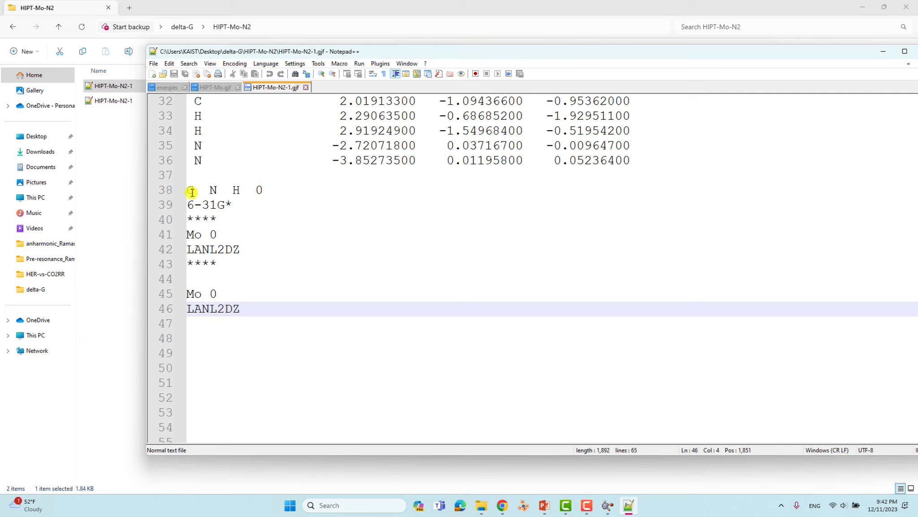
pyautogui.click(232, 201)
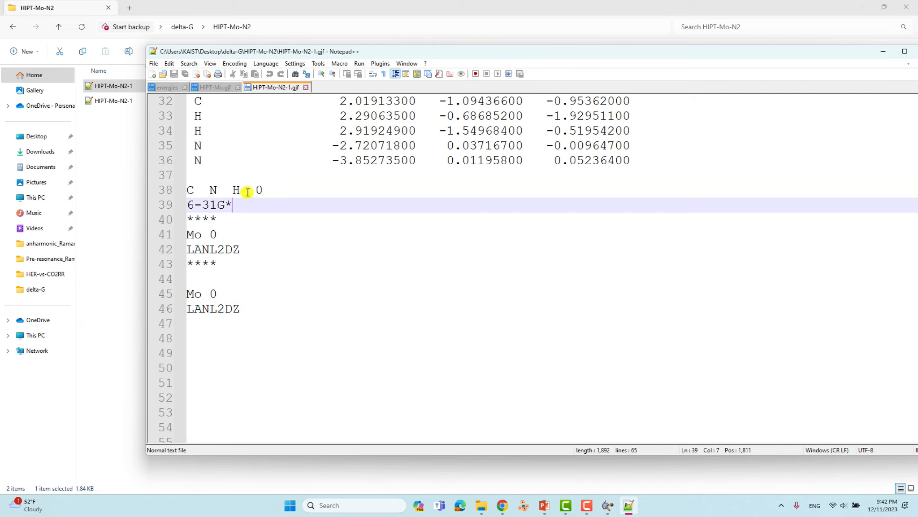
pyautogui.scroll(10, 247, 192)
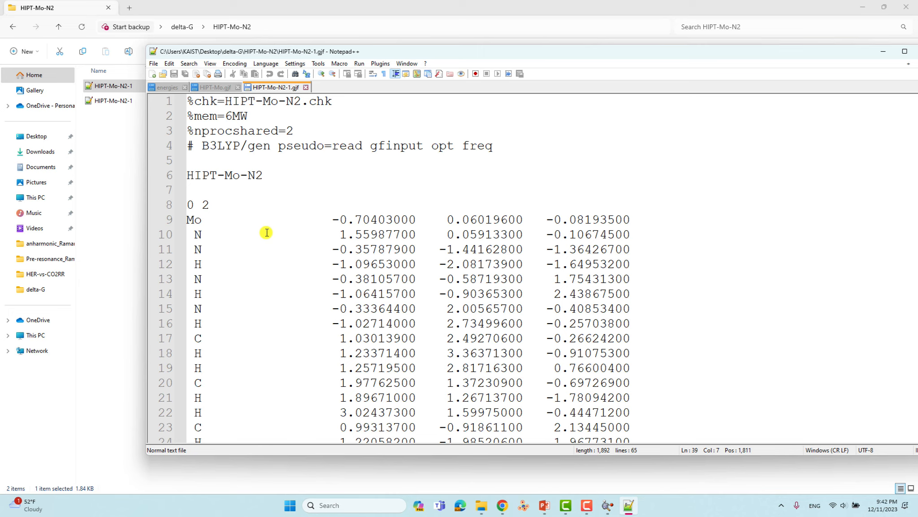
# - Move the editor window and close all documents via File > Close All
pyautogui.moveTo(383, 52); pyautogui.dragTo(367, 61)
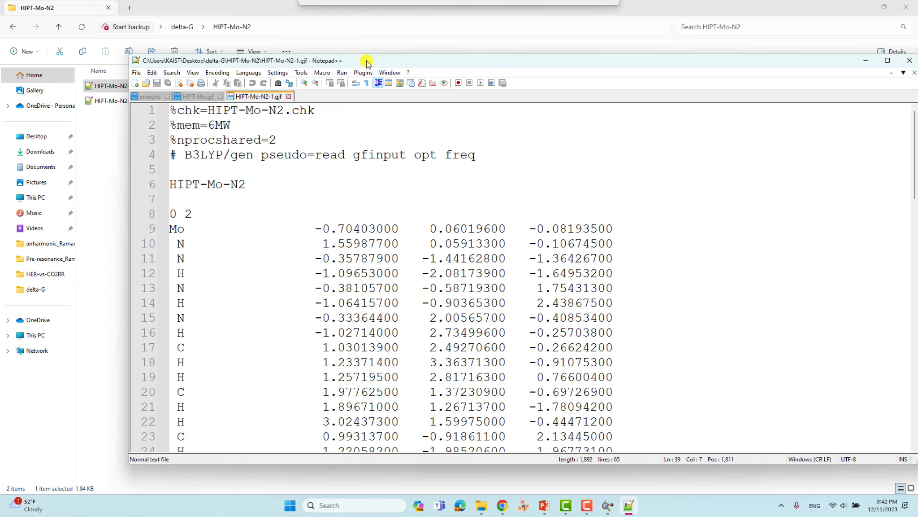
pyautogui.moveTo(366, 61); pyautogui.dragTo(366, 61)
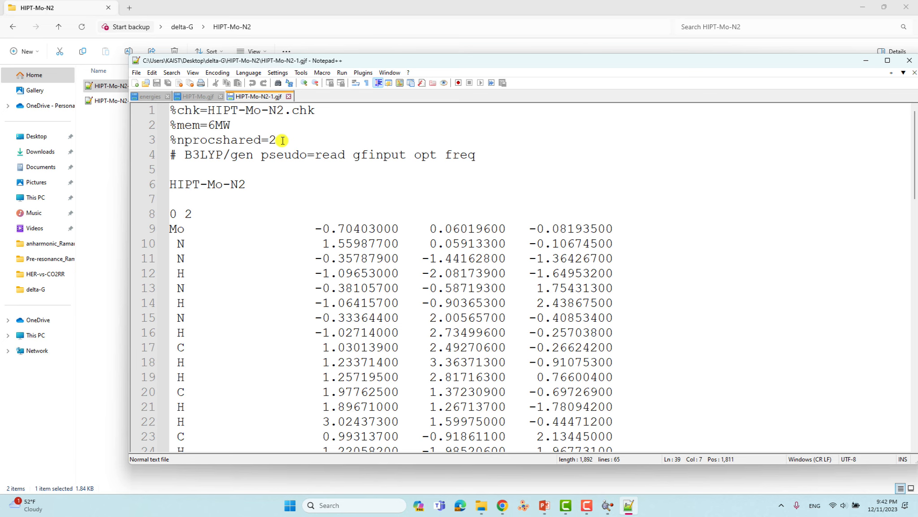
pyautogui.click(136, 73)
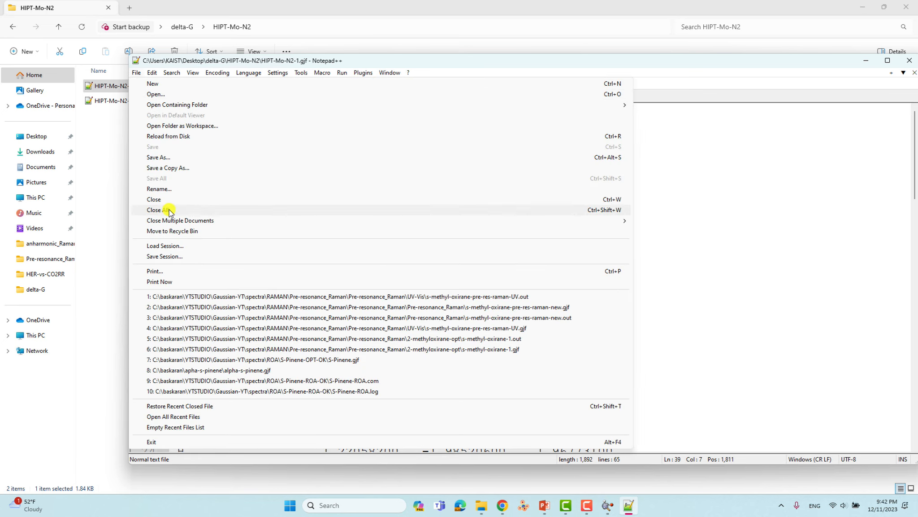
pyautogui.click(169, 210)
# - Load HIPT-Mo-N2-1.out into GaussView in place of the previous molecule view
pyautogui.click(867, 61)
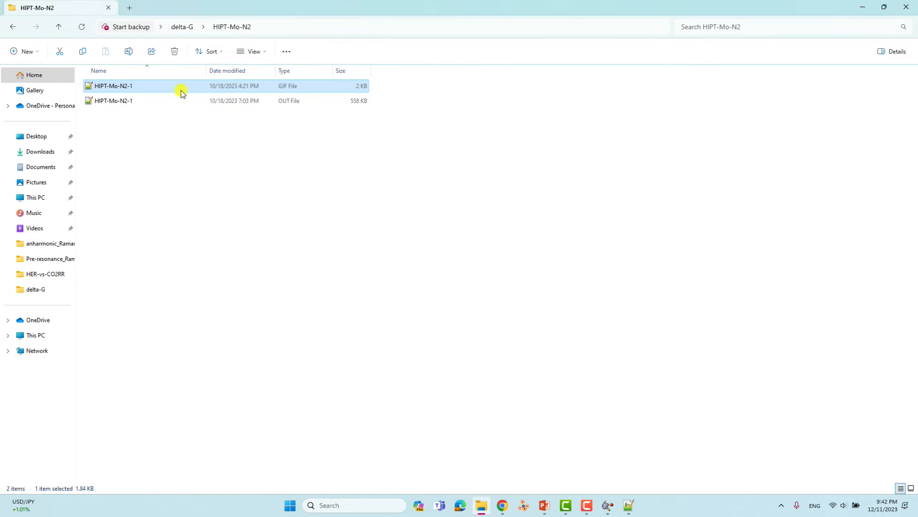
pyautogui.click(197, 101)
pyautogui.click(608, 505)
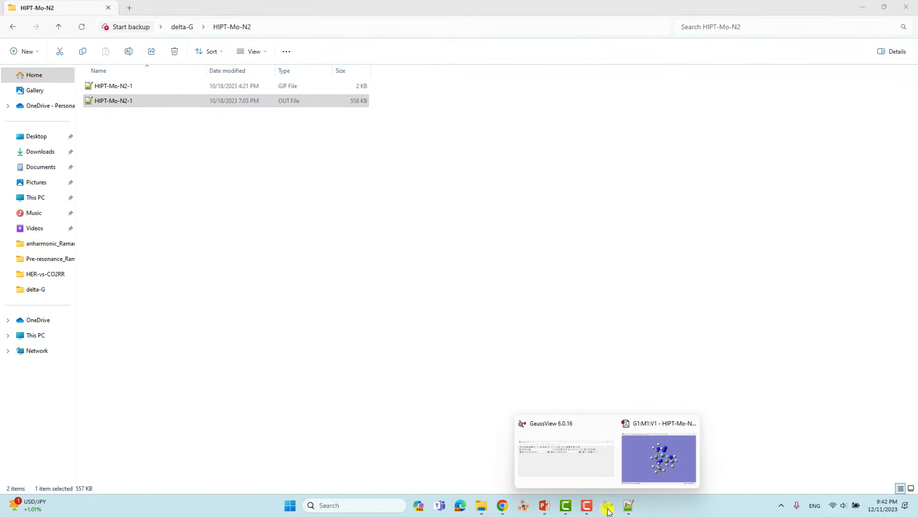
pyautogui.click(691, 423)
pyautogui.click(597, 456)
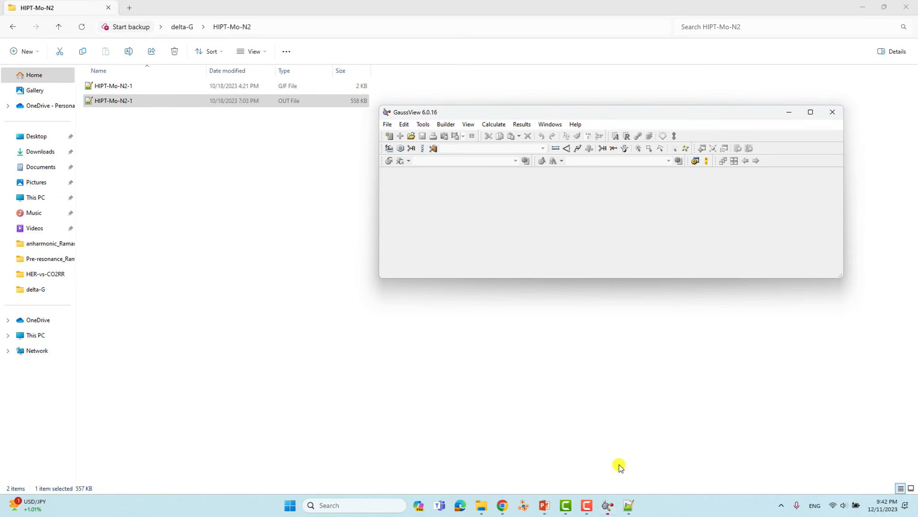
pyautogui.moveTo(125, 103); pyautogui.dragTo(408, 245)
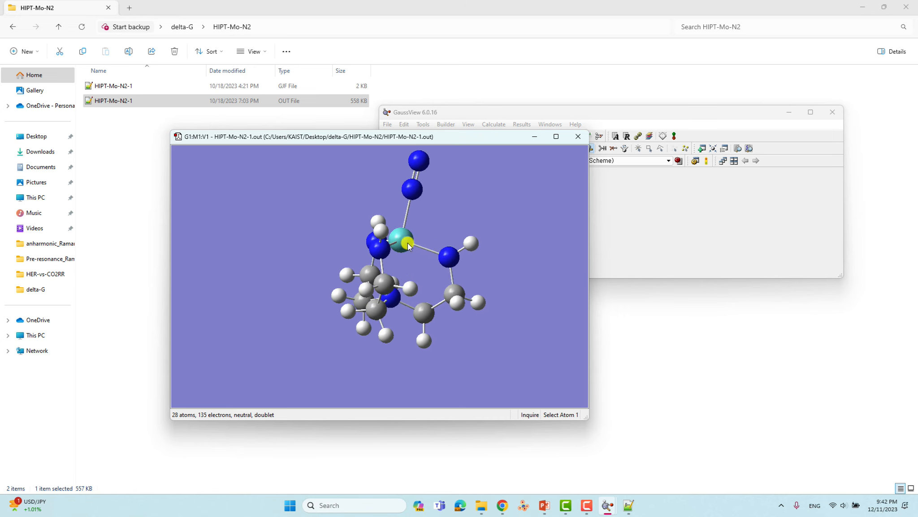
# - Review the 28-atom doublet HIPT-Mo-N2 calculation summary, then close it
pyautogui.moveTo(617, 112); pyautogui.dragTo(696, 107)
pyautogui.click(602, 119)
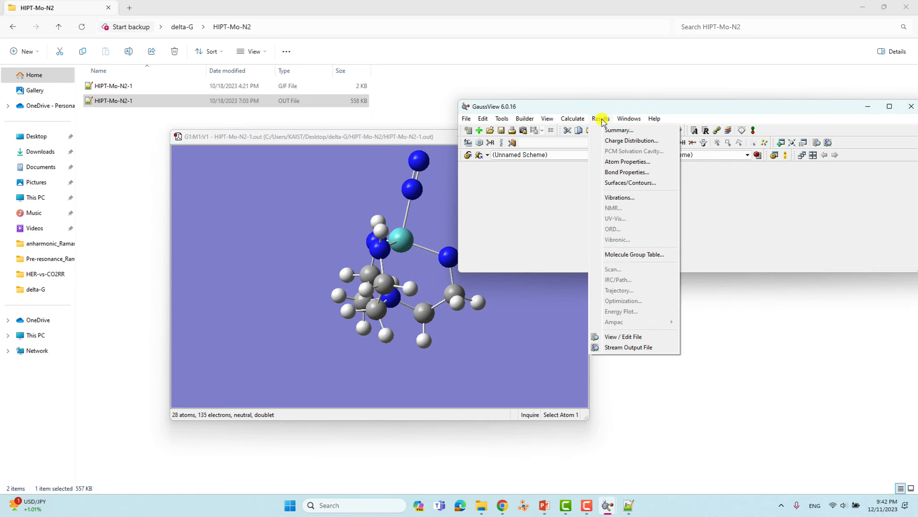
pyautogui.click(618, 130)
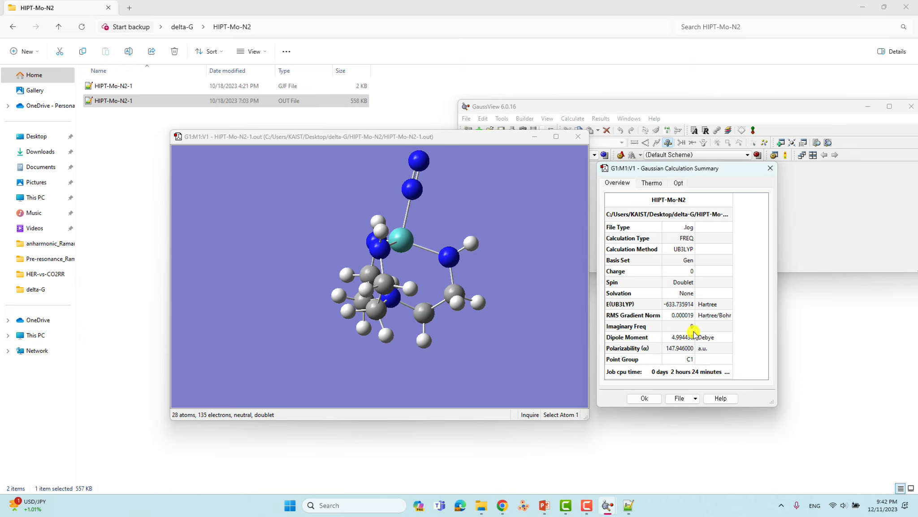
pyautogui.click(768, 172)
# - Rotate the HIPT-Mo-N2 molecule, reposition its view, and bring up the Results menu
pyautogui.moveTo(389, 260); pyautogui.dragTo(469, 199)
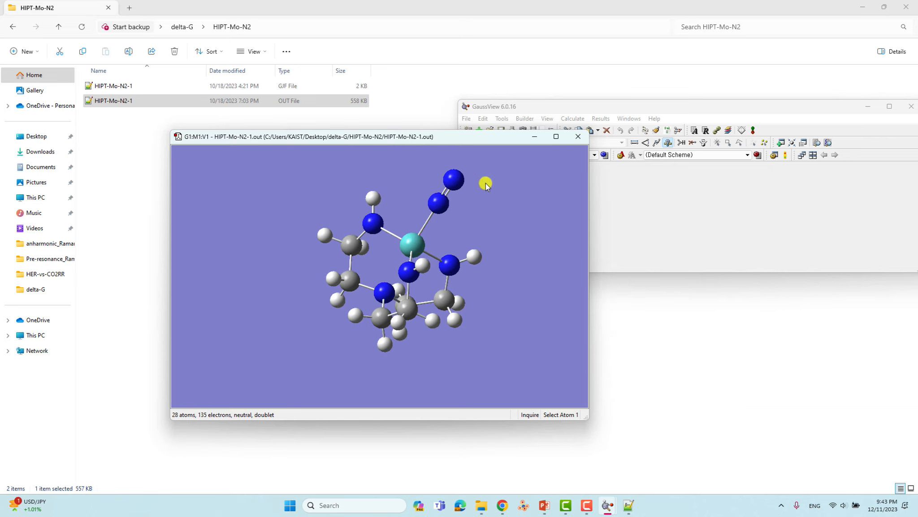
pyautogui.moveTo(471, 137); pyautogui.dragTo(408, 146)
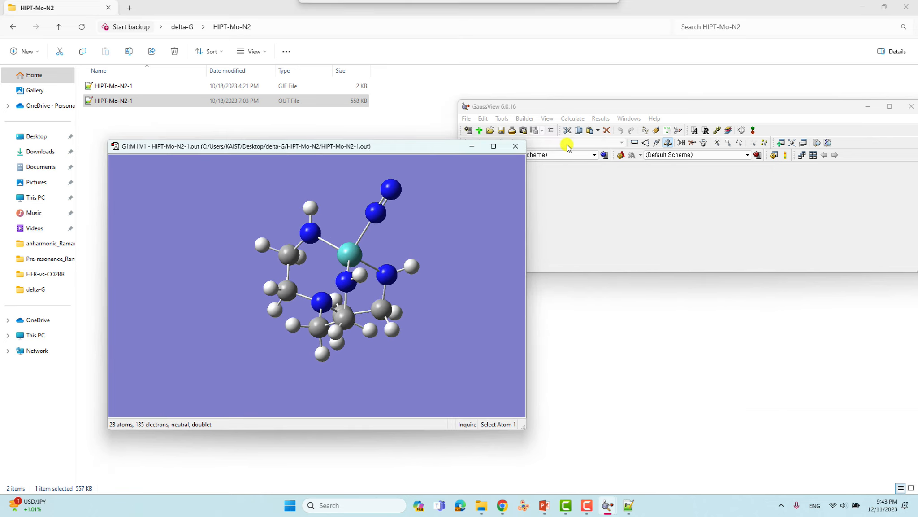
pyautogui.click(601, 120)
pyautogui.click(600, 120)
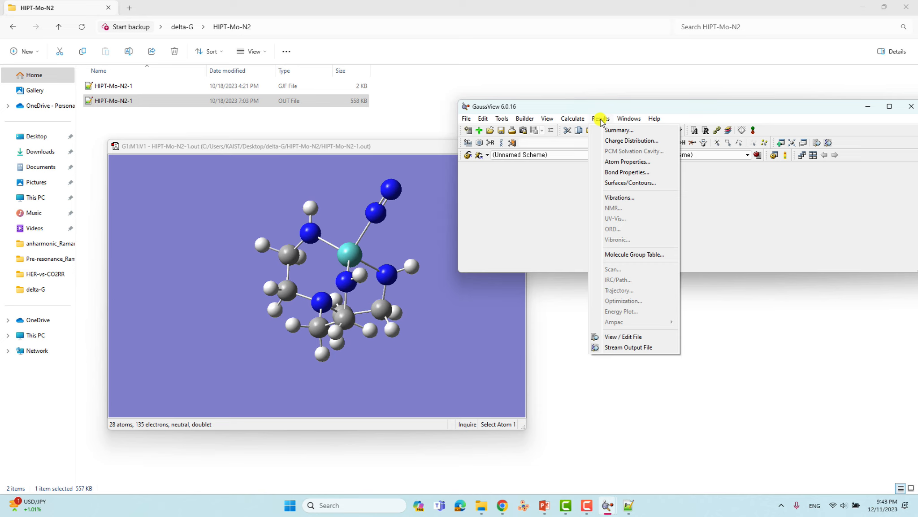
# - Open the HIPT-Mo-N2 vibrations list, start the animation, and browse the top modes 76–78
pyautogui.click(619, 198)
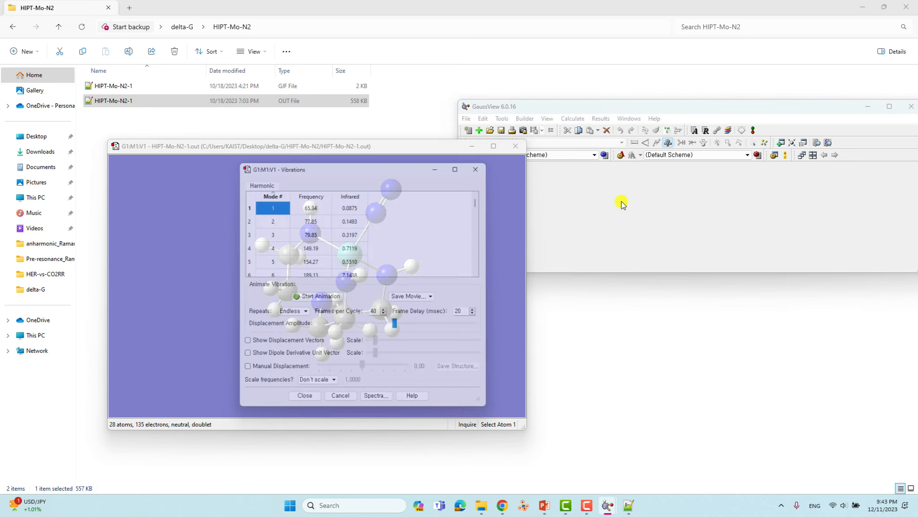
pyautogui.moveTo(376, 164); pyautogui.dragTo(639, 179)
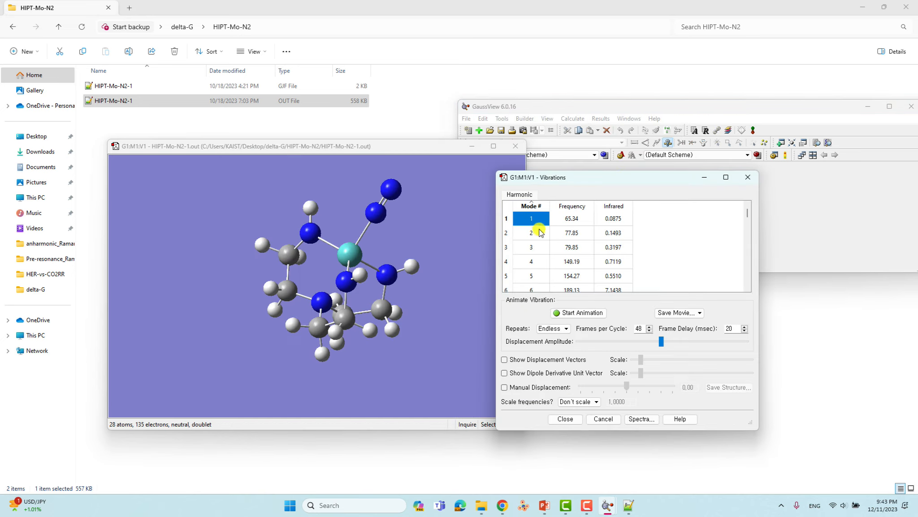
pyautogui.click(586, 316)
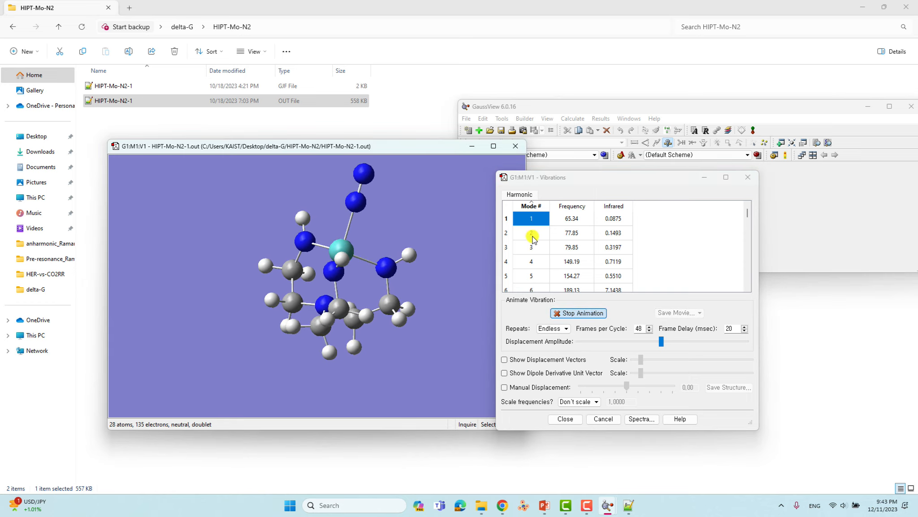
pyautogui.scroll(-19, 533, 246)
pyautogui.scroll(-5, 534, 246)
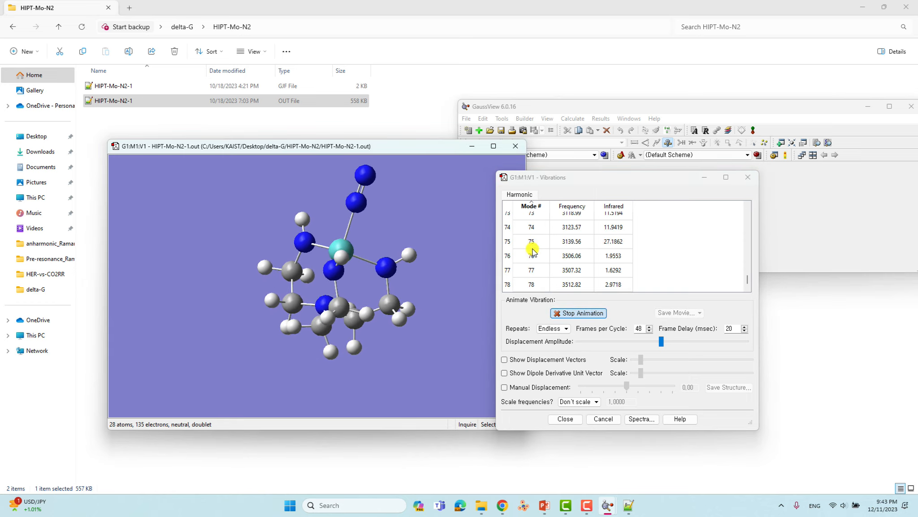
pyautogui.click(529, 285)
pyautogui.click(529, 270)
pyautogui.click(530, 256)
# - Select mode 63 at 2135.23 cm⁻¹ (IR 839.5923), then stop its animation
pyautogui.scroll(1, 530, 259)
pyautogui.scroll(2, 530, 261)
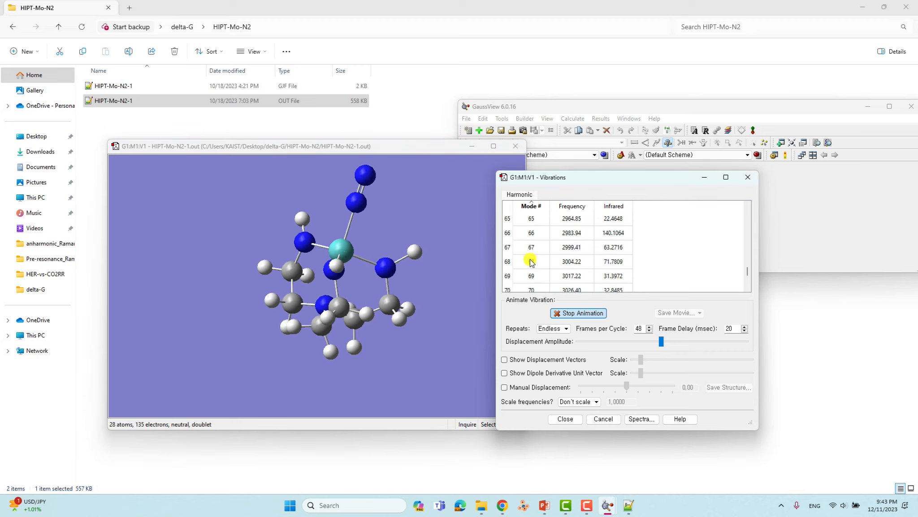
pyautogui.scroll(3, 532, 260)
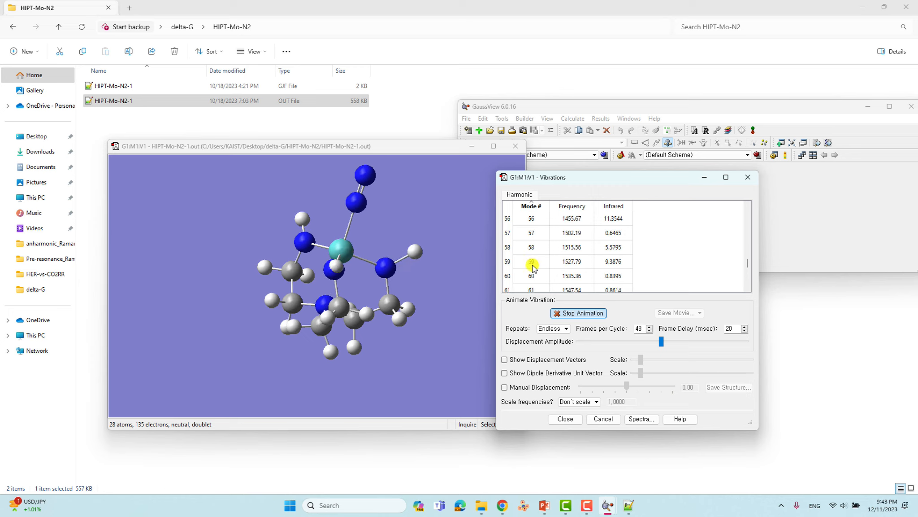
pyautogui.click(535, 260)
pyautogui.press('Down')
pyautogui.press('Down')
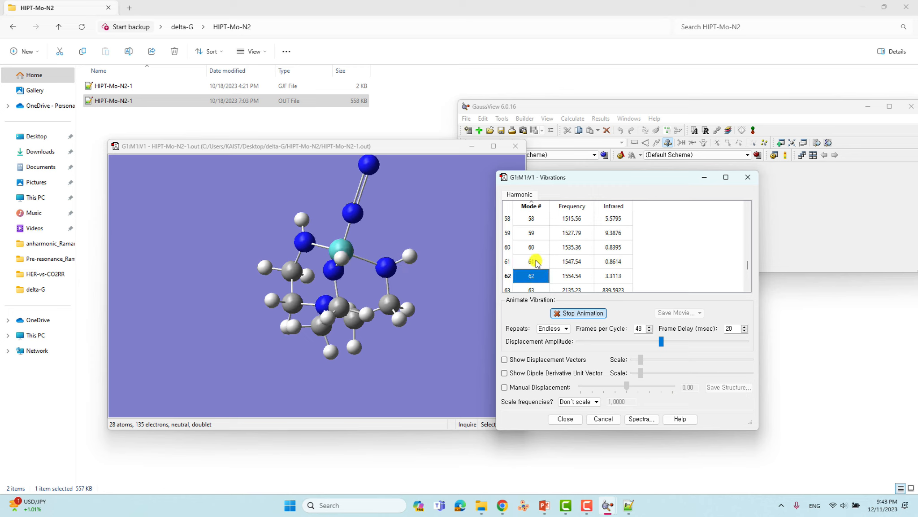
pyautogui.scroll(-1, 537, 262)
pyautogui.click(536, 261)
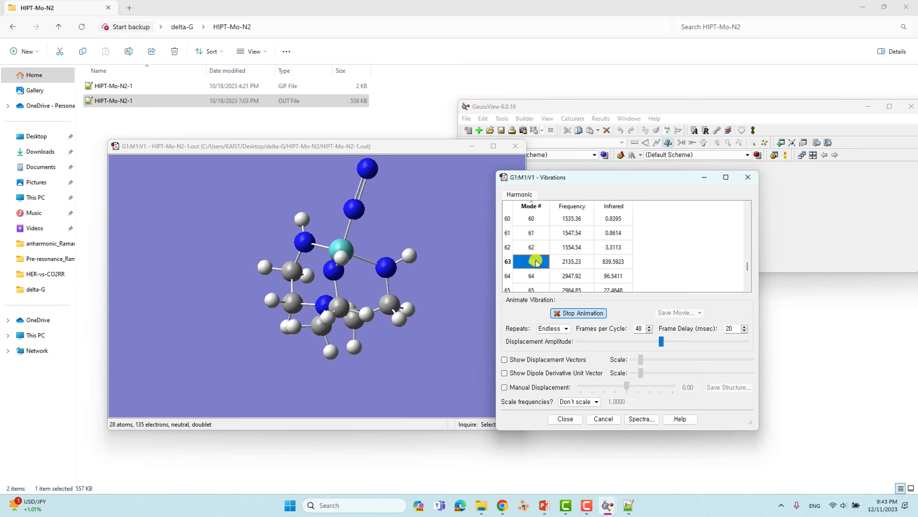
pyautogui.moveTo(316, 239); pyautogui.dragTo(352, 259)
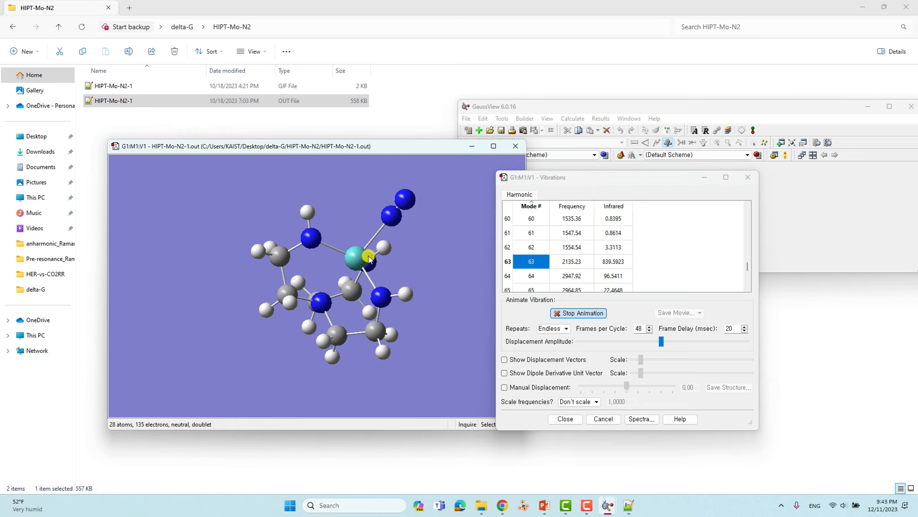
pyautogui.click(566, 267)
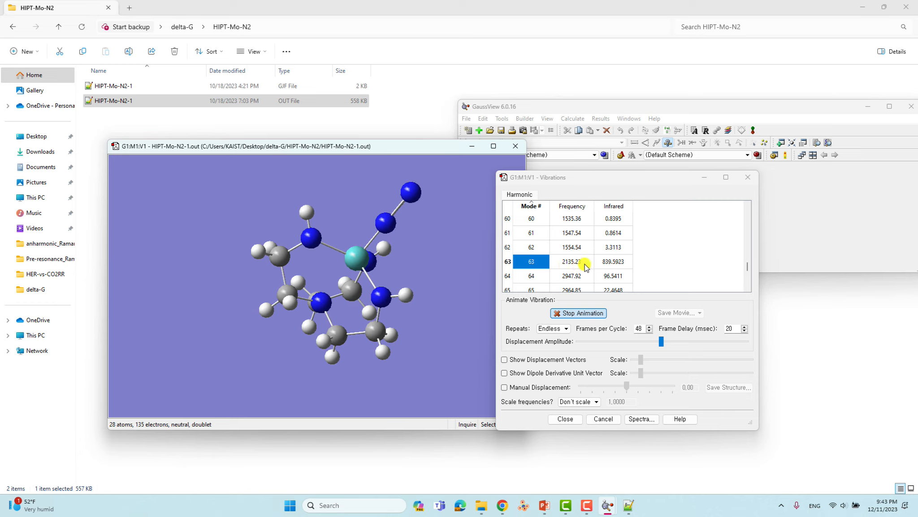
pyautogui.click(578, 266)
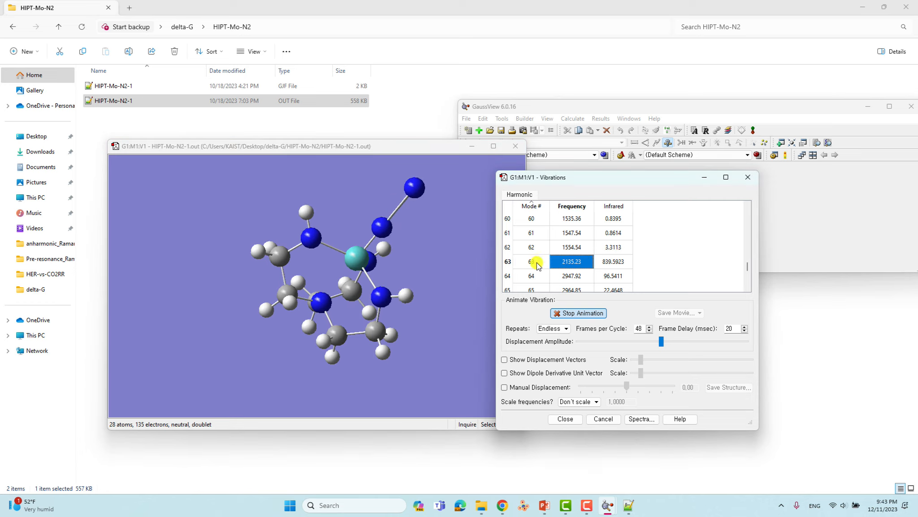
pyautogui.click(578, 313)
pyautogui.click(748, 176)
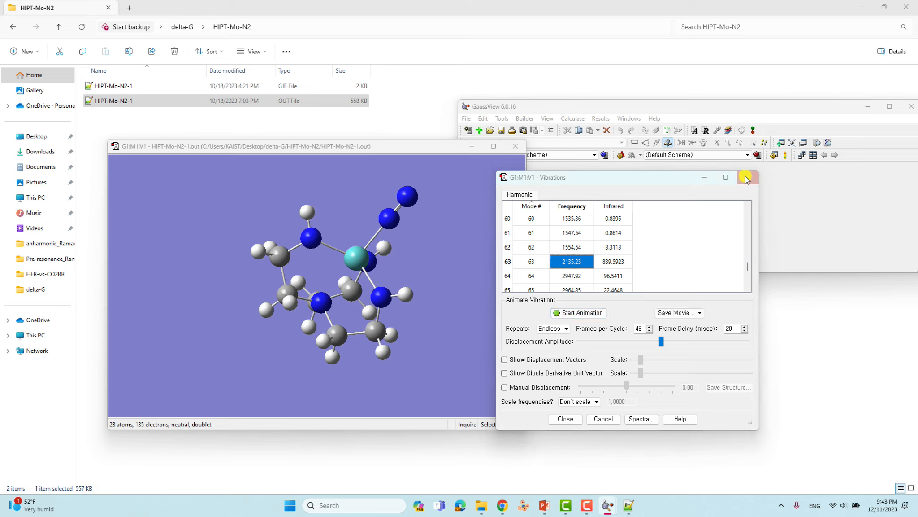
# - Rotate HIPT-Mo-N2 to show the N2 ligand, close its window, and return to delta-G
pyautogui.moveTo(371, 229); pyautogui.dragTo(353, 263)
pyautogui.moveTo(278, 255); pyautogui.dragTo(272, 292)
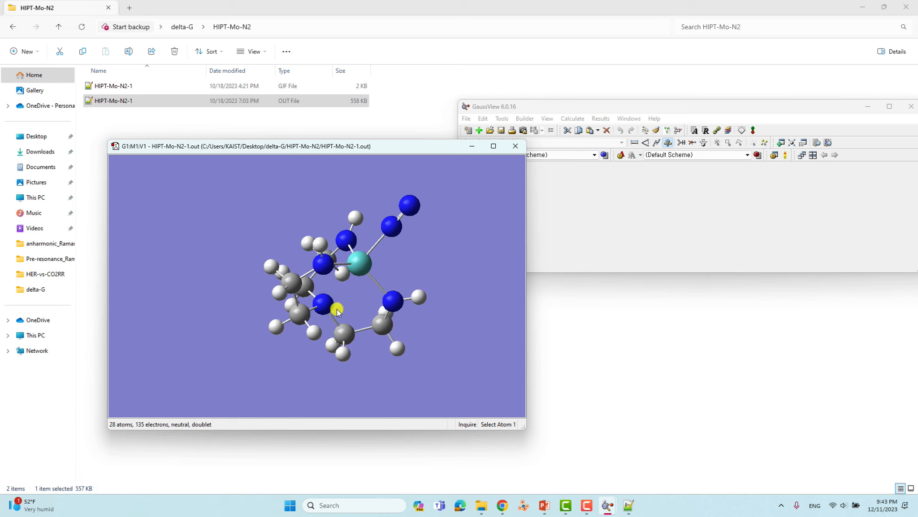
pyautogui.moveTo(336, 310); pyautogui.dragTo(371, 262)
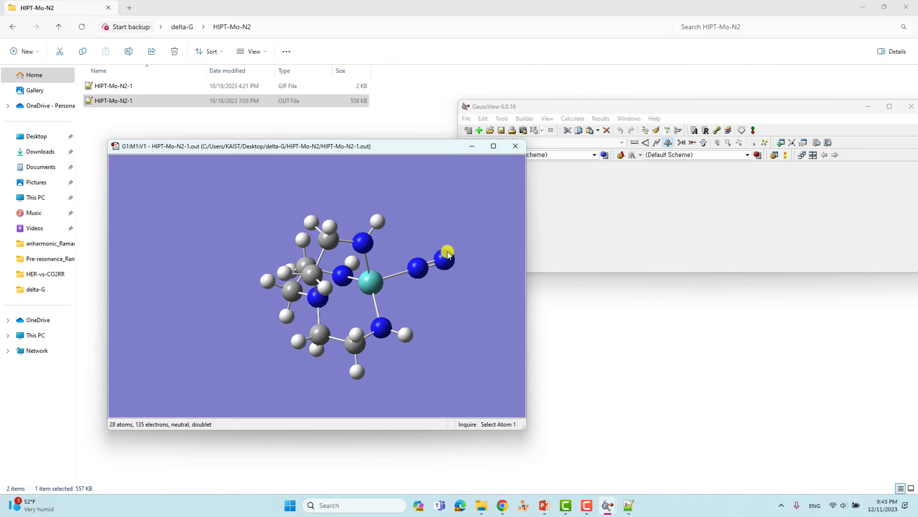
pyautogui.click(515, 146)
pyautogui.click(58, 26)
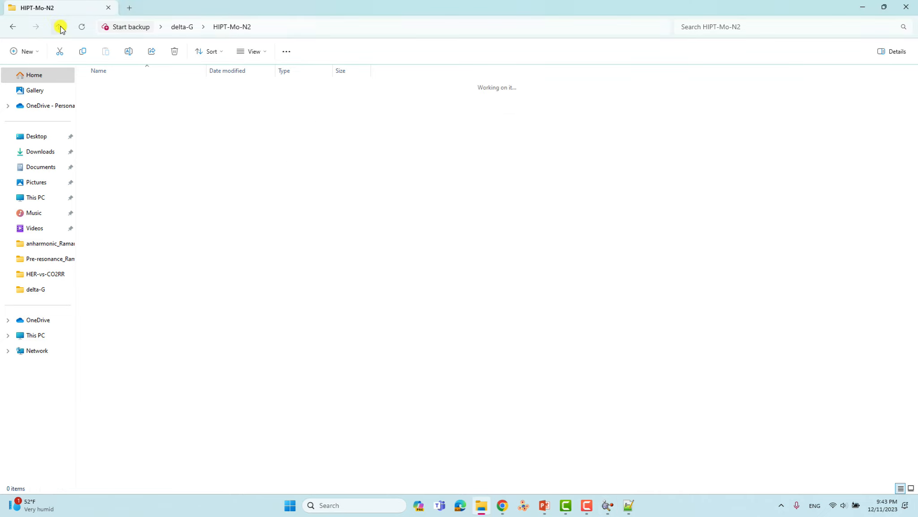
# - View N2-1.gjf from the N2 folder in GaussView as a 2-atom singlet, then close it
pyautogui.doubleClick(94, 116)
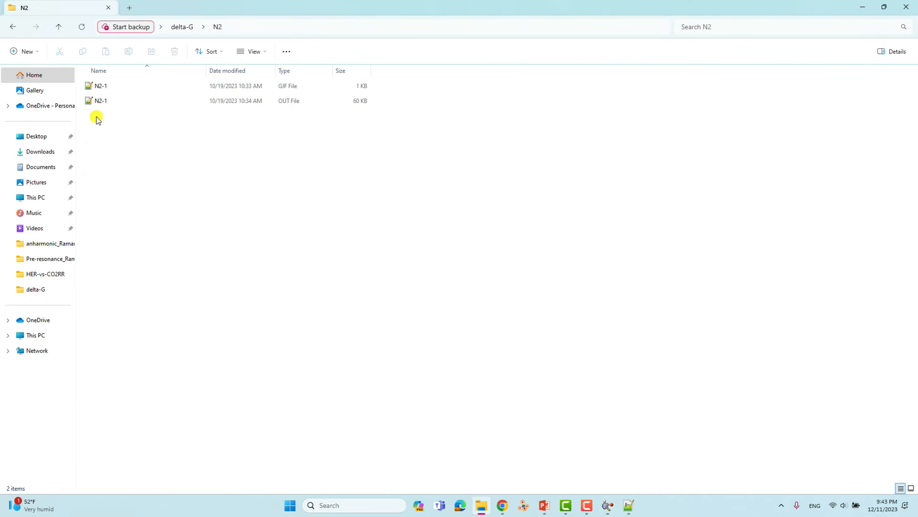
pyautogui.click(101, 84)
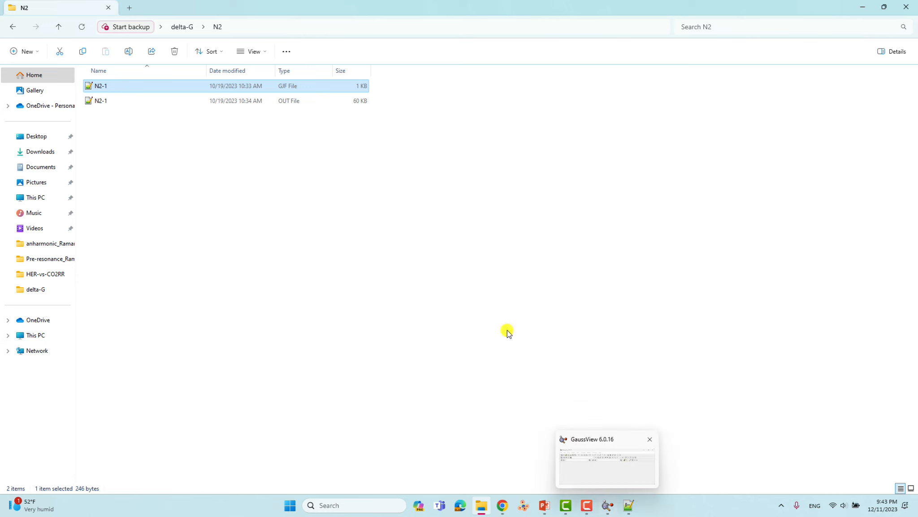
pyautogui.click(602, 507)
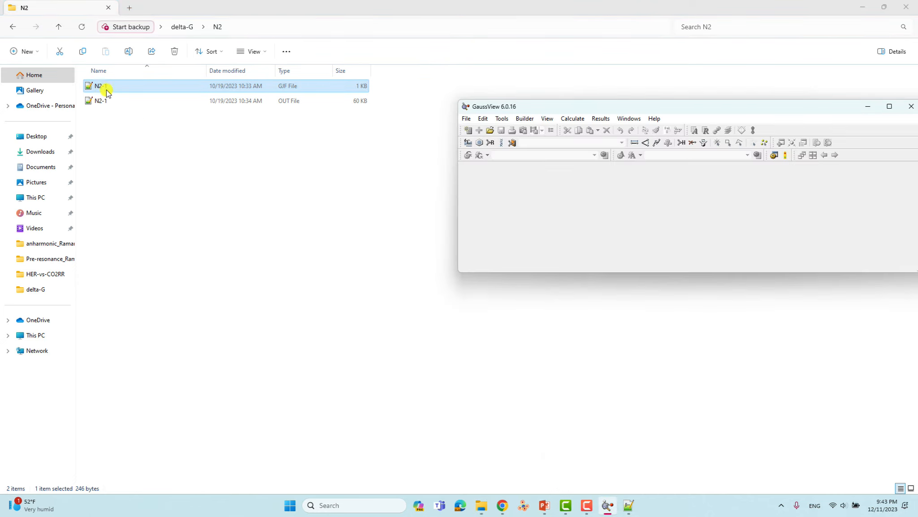
pyautogui.moveTo(107, 87); pyautogui.dragTo(632, 213)
pyautogui.moveTo(428, 240); pyautogui.dragTo(285, 320)
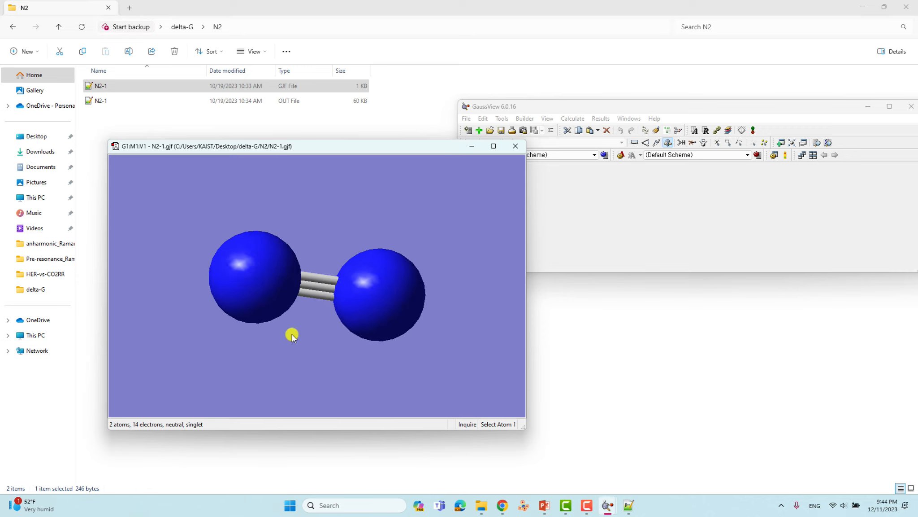
pyautogui.moveTo(297, 318); pyautogui.dragTo(318, 273)
pyautogui.click(515, 147)
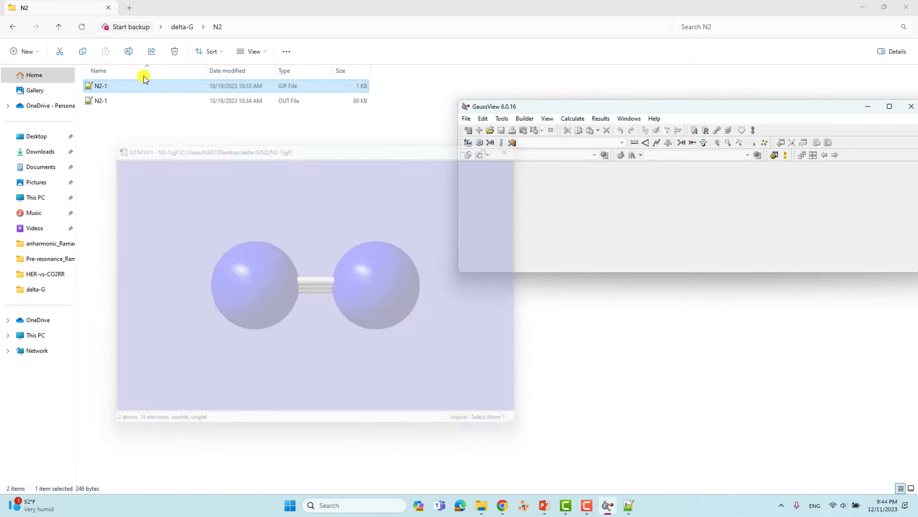
pyautogui.click(103, 85)
# - Open N2-1.gjf in Notepad++ and review its checkpoint, memory, B3LYP opt freq route and title lines
pyautogui.rightClick(103, 85)
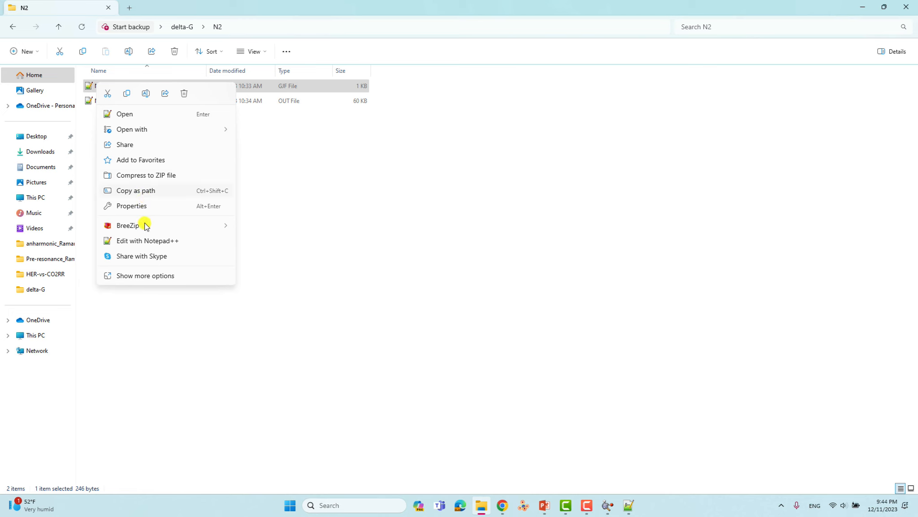
pyautogui.click(145, 240)
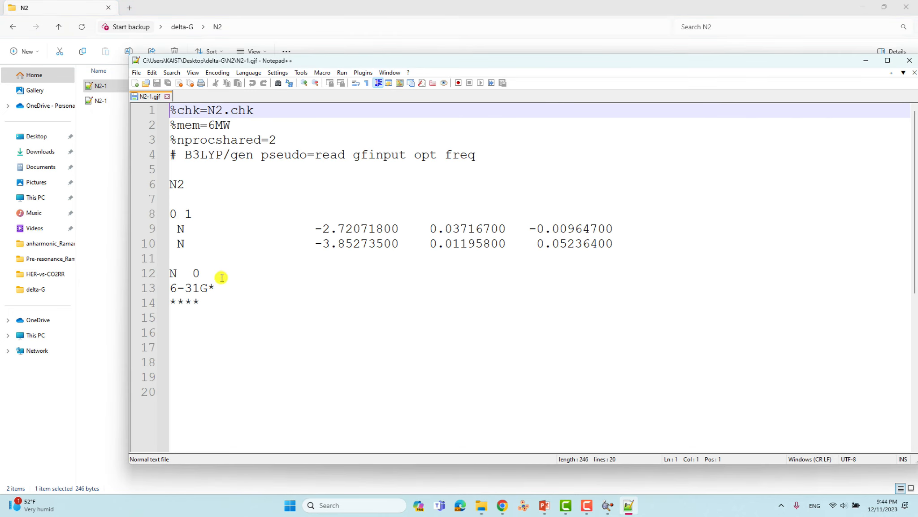
pyautogui.click(200, 262)
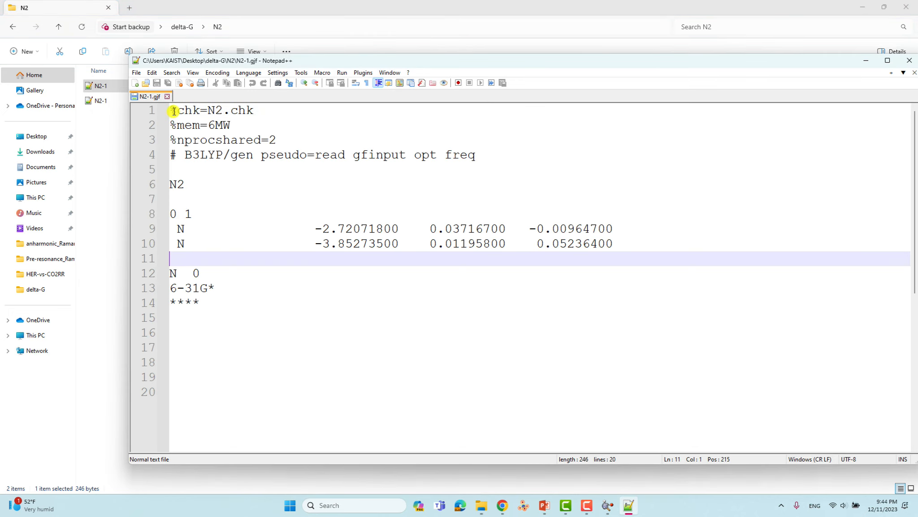
pyautogui.click(209, 112)
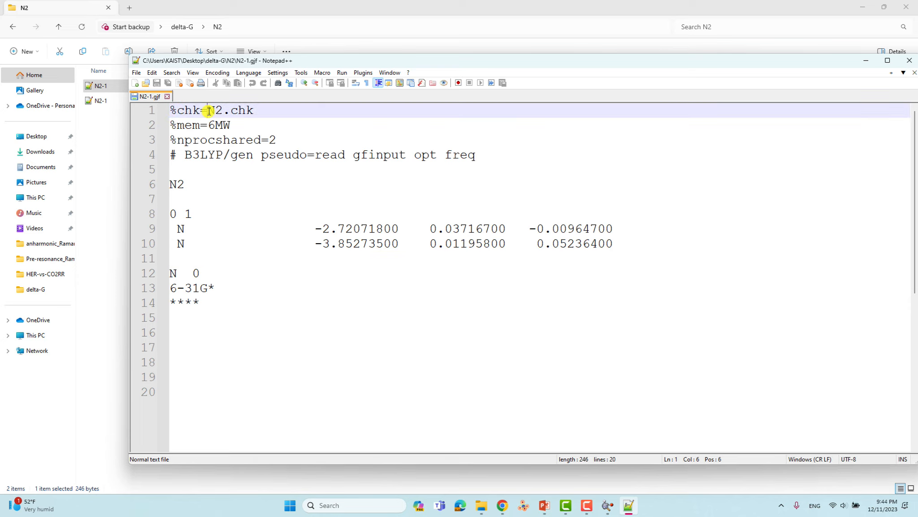
pyautogui.moveTo(185, 126); pyautogui.dragTo(286, 143)
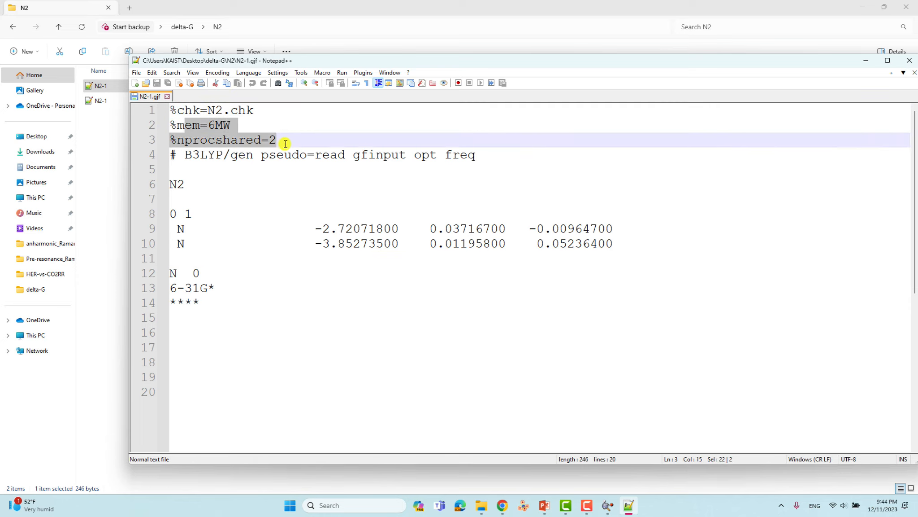
pyautogui.moveTo(225, 155); pyautogui.dragTo(405, 161)
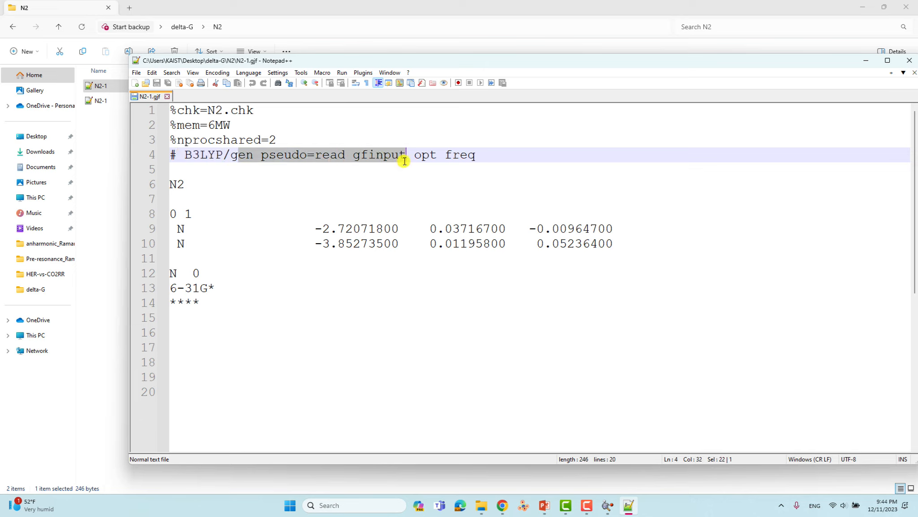
pyautogui.moveTo(412, 157); pyautogui.dragTo(474, 158)
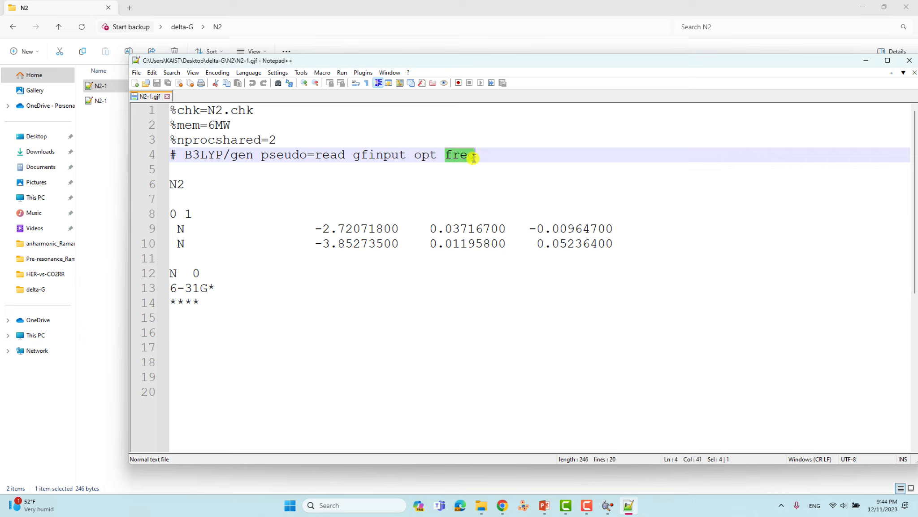
pyautogui.click(176, 170)
pyautogui.moveTo(184, 184); pyautogui.dragTo(172, 215)
# - Check charge 0, multiplicity 1, coordinates and 6-31G* basis, add blank lines after ****, and save
pyautogui.click(174, 198)
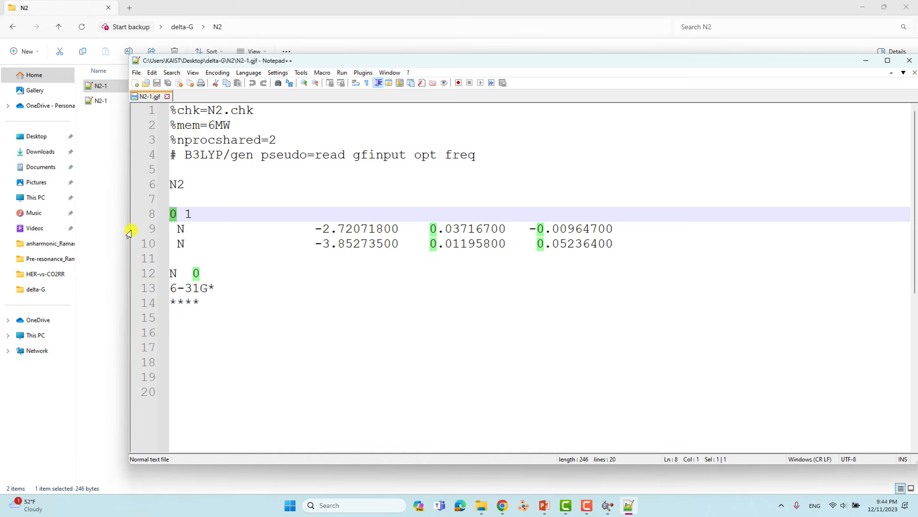
pyautogui.click(193, 213)
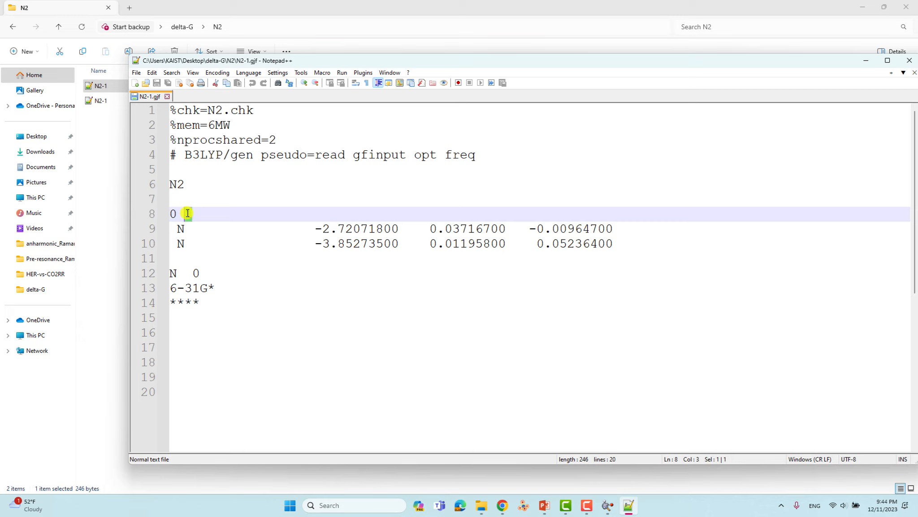
pyautogui.moveTo(175, 227); pyautogui.dragTo(605, 244)
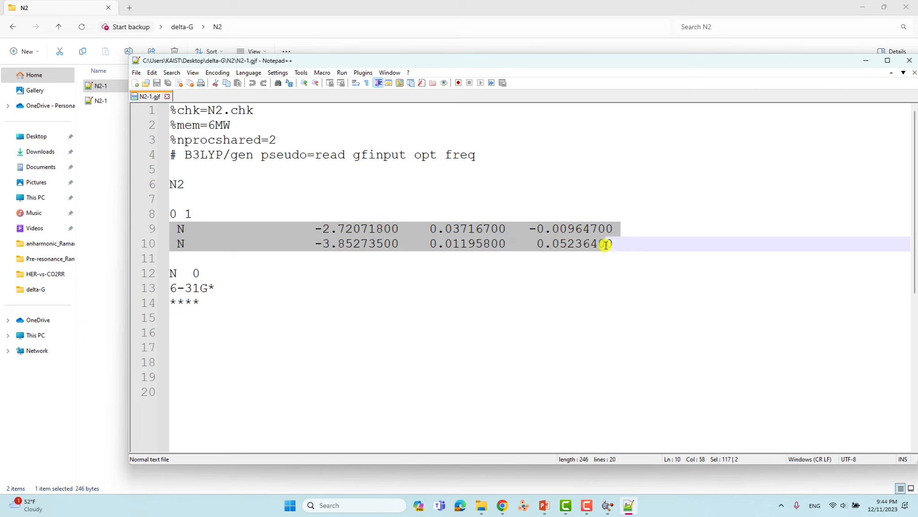
pyautogui.click(197, 263)
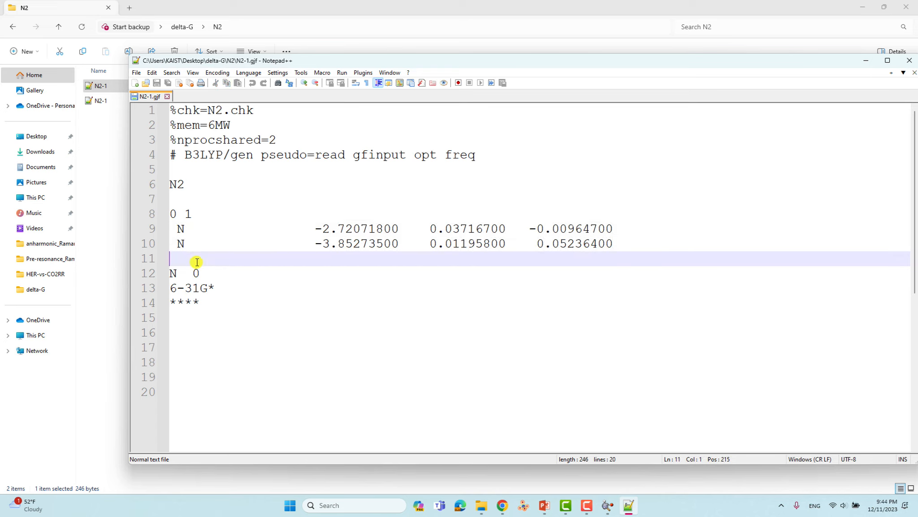
pyautogui.doubleClick(173, 273)
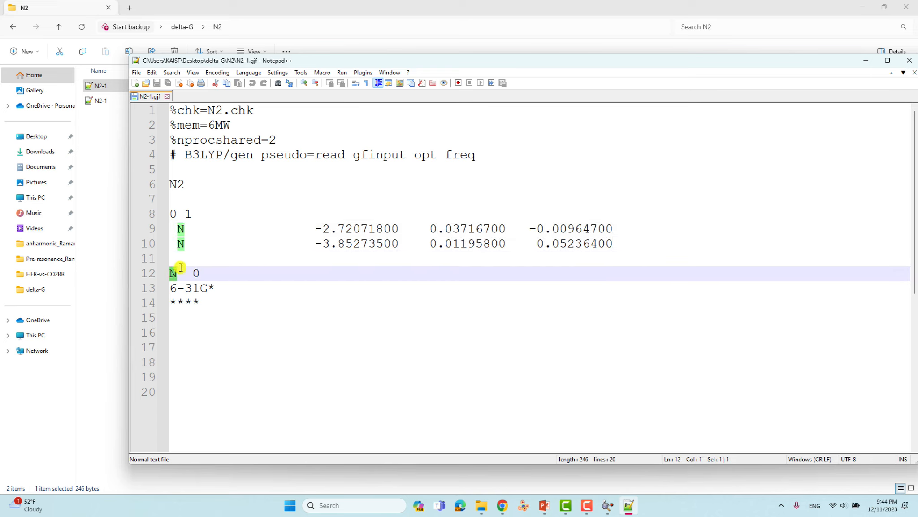
pyautogui.doubleClick(196, 274)
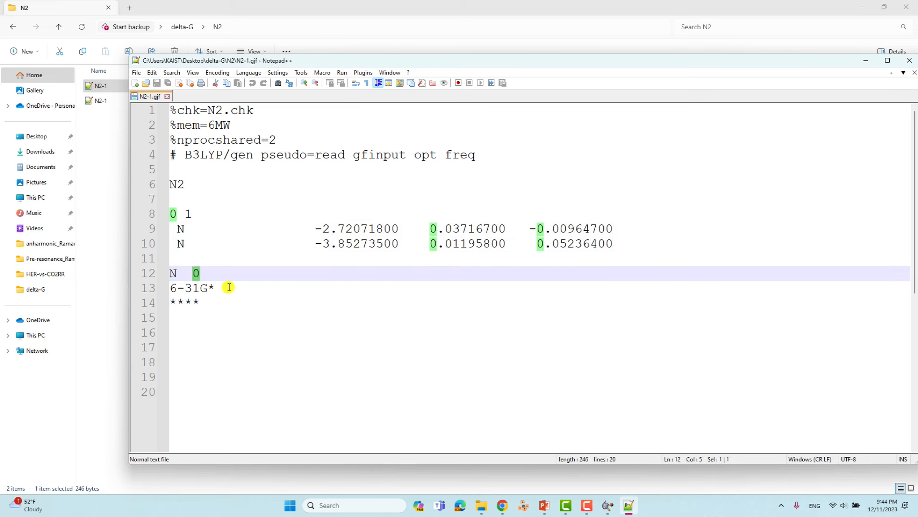
pyautogui.moveTo(227, 288); pyautogui.dragTo(116, 291)
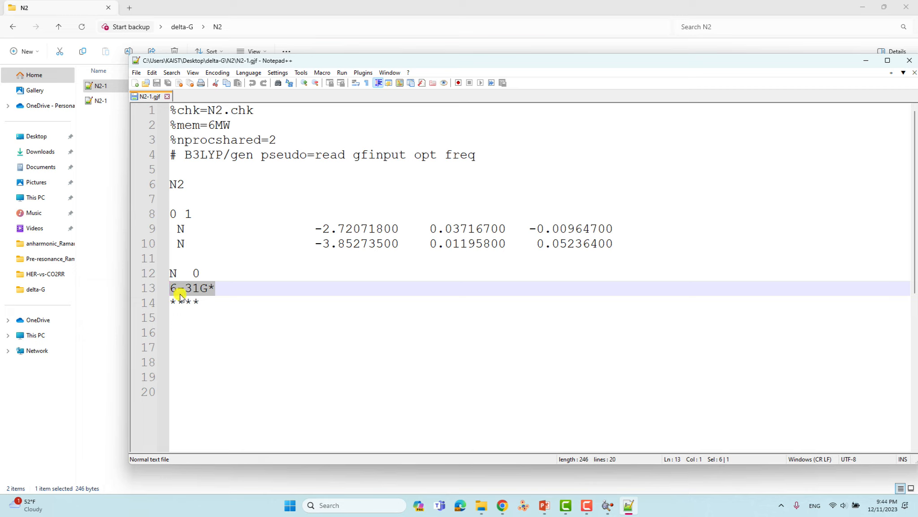
pyautogui.click(204, 303)
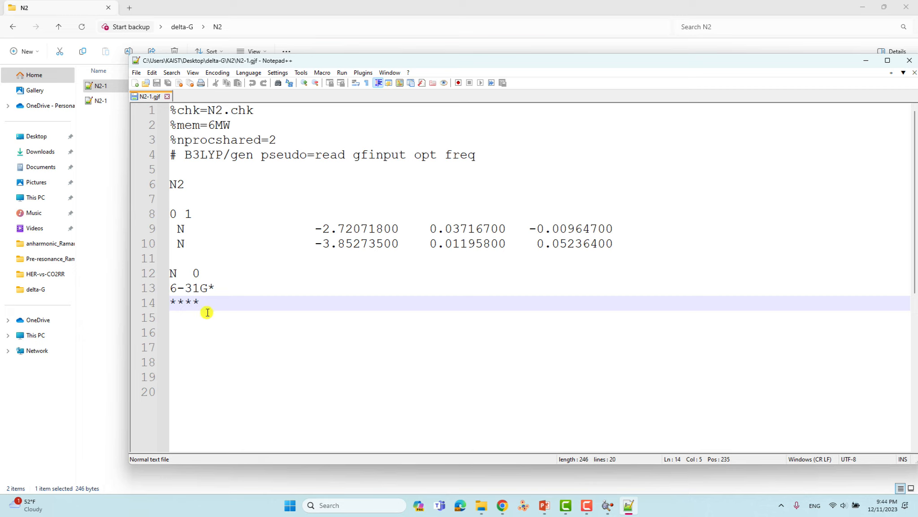
pyautogui.press('Return')
pyautogui.press('Return')
pyautogui.press('Return')
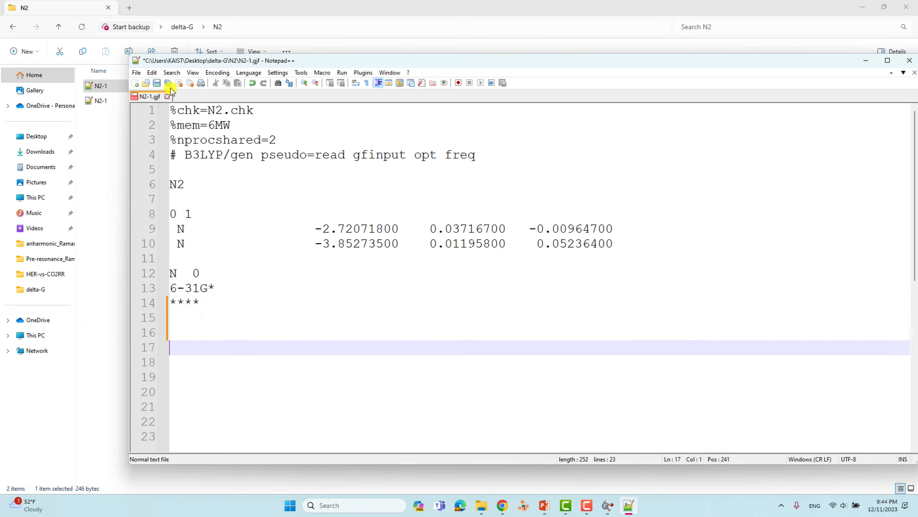
pyautogui.click(157, 84)
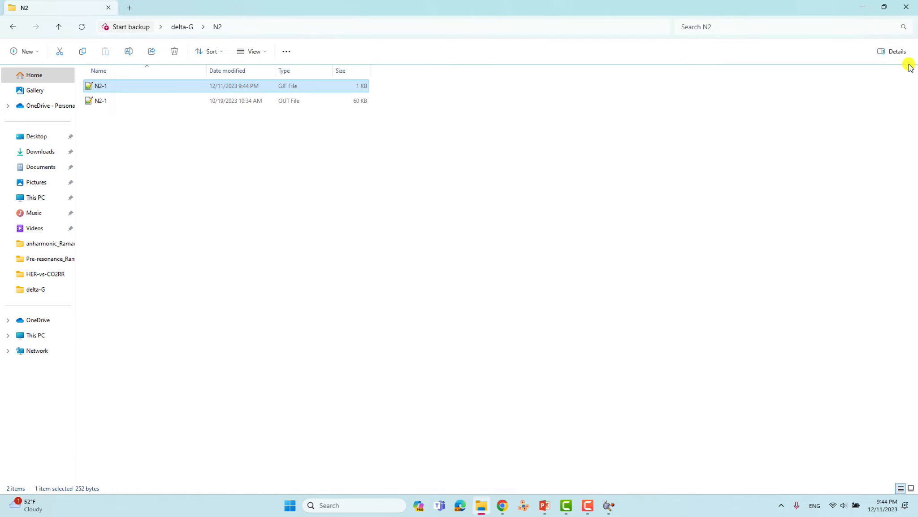
# - Close Notepad++ and load N2-1.out into GaussView
pyautogui.click(909, 60)
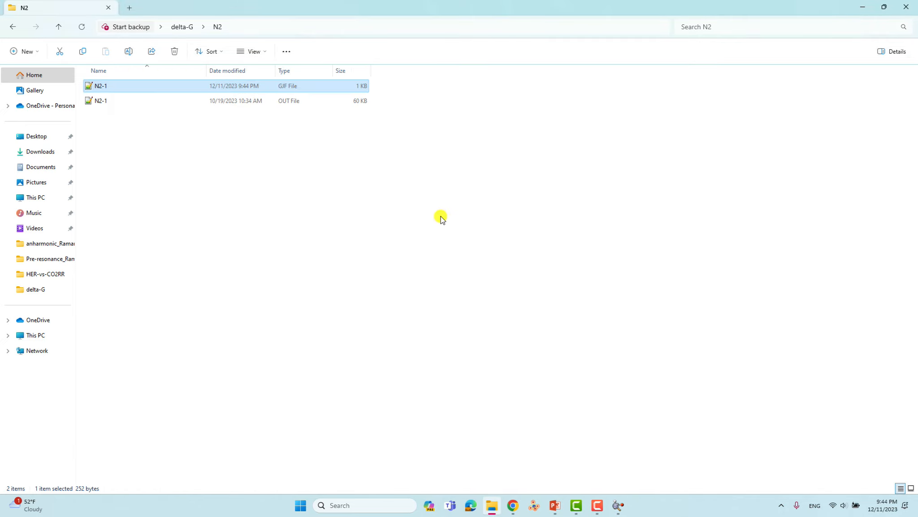
pyautogui.click(620, 505)
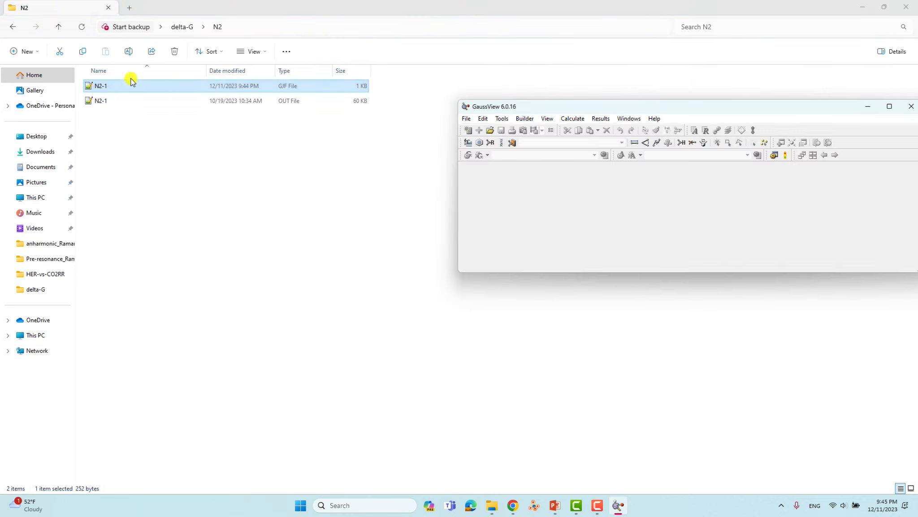
pyautogui.moveTo(97, 101); pyautogui.dragTo(662, 198)
pyautogui.moveTo(345, 241); pyautogui.dragTo(380, 282)
# - Check the N2 summary energy of -109.520718 Hartree, then choose Results > Vibrations
pyautogui.click(600, 119)
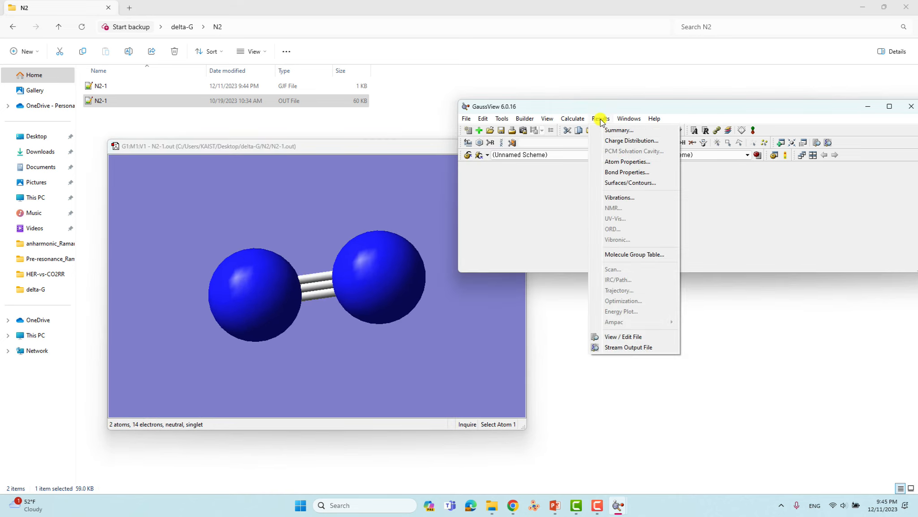
pyautogui.click(616, 130)
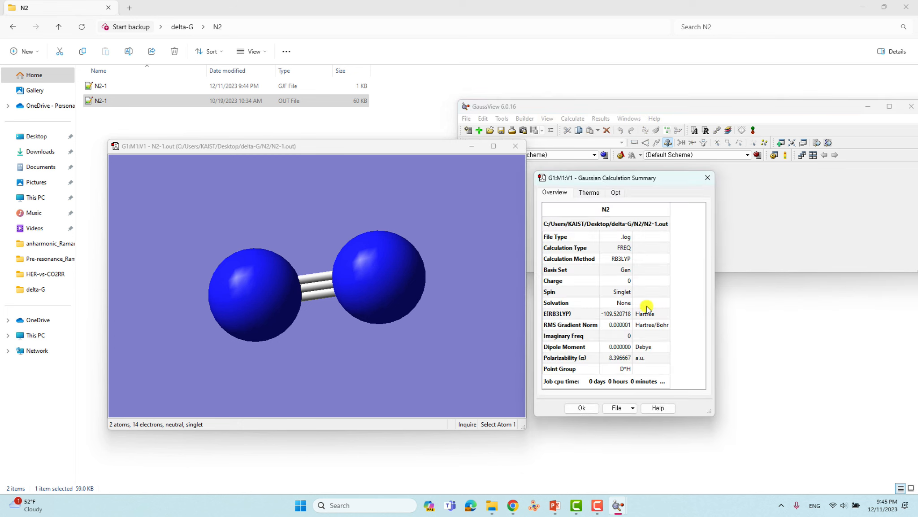
pyautogui.click(707, 177)
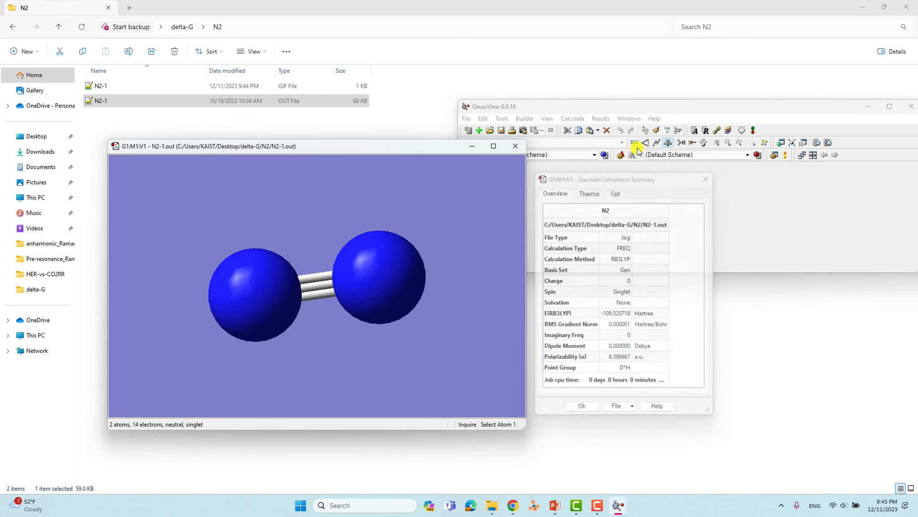
pyautogui.click(600, 118)
pyautogui.click(629, 197)
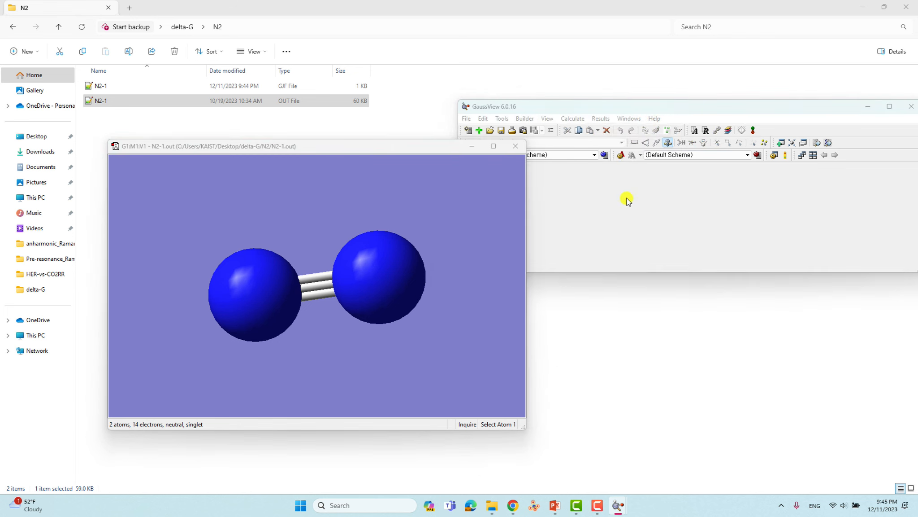
# - Animate N2's single 2458.14 cm⁻¹ stretch, stop it, and close the dialog and molecule window
pyautogui.moveTo(381, 165); pyautogui.dragTo(709, 177)
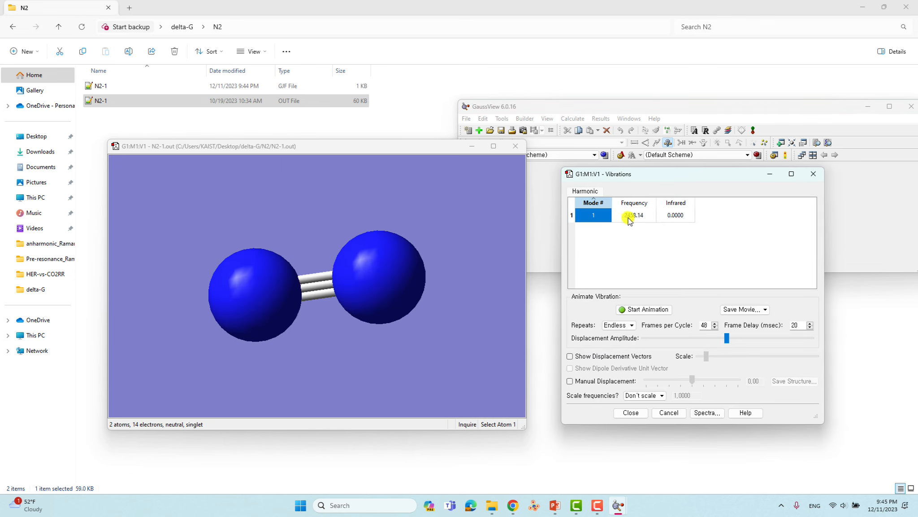
pyautogui.click(649, 314)
pyautogui.moveTo(354, 259); pyautogui.dragTo(326, 267)
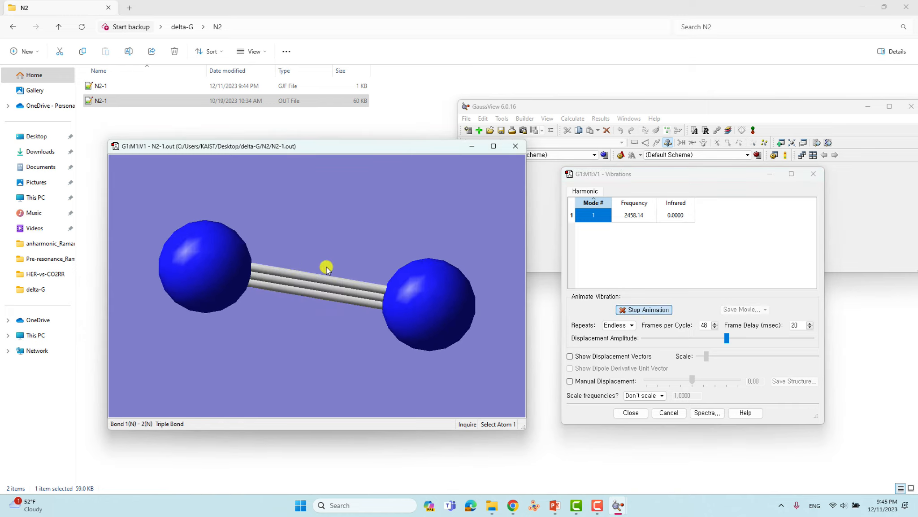
pyautogui.click(650, 310)
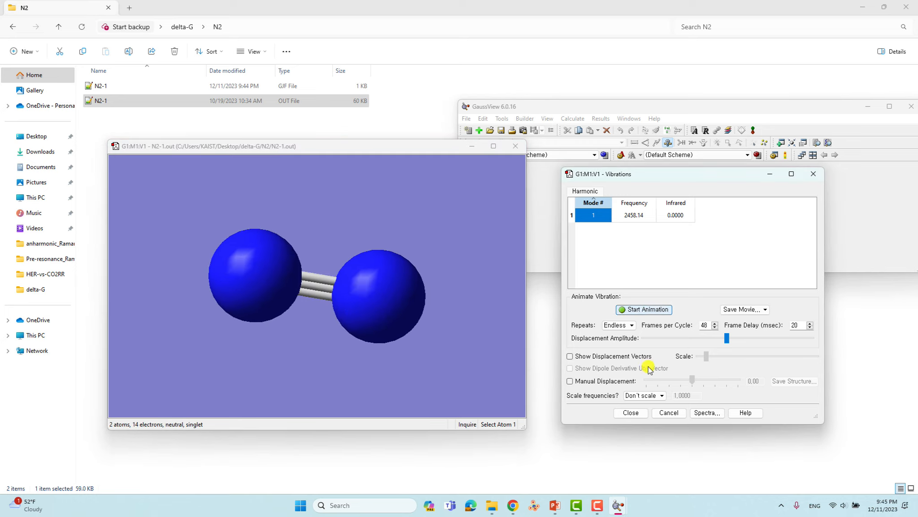
pyautogui.click(638, 412)
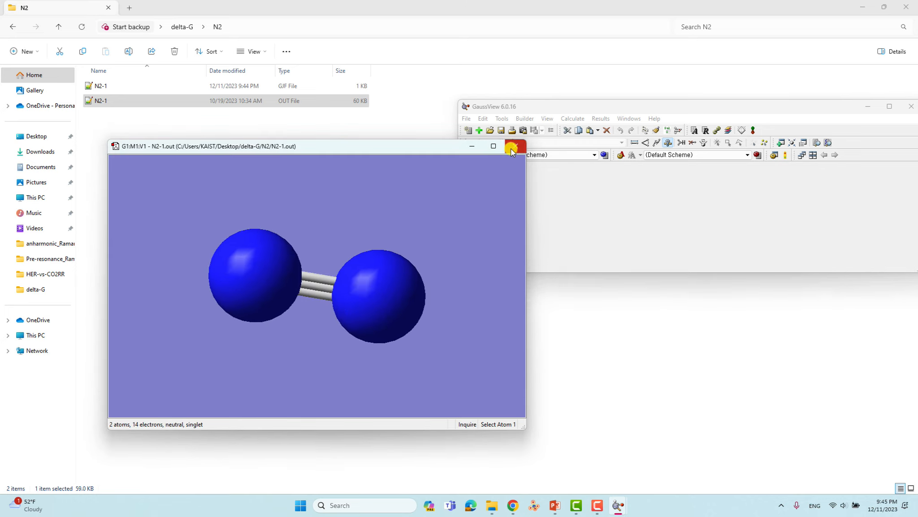
pyautogui.click(512, 148)
# - Open HIPT-Mo.out from the HIPT-Mo folder with Notepad++
pyautogui.click(59, 27)
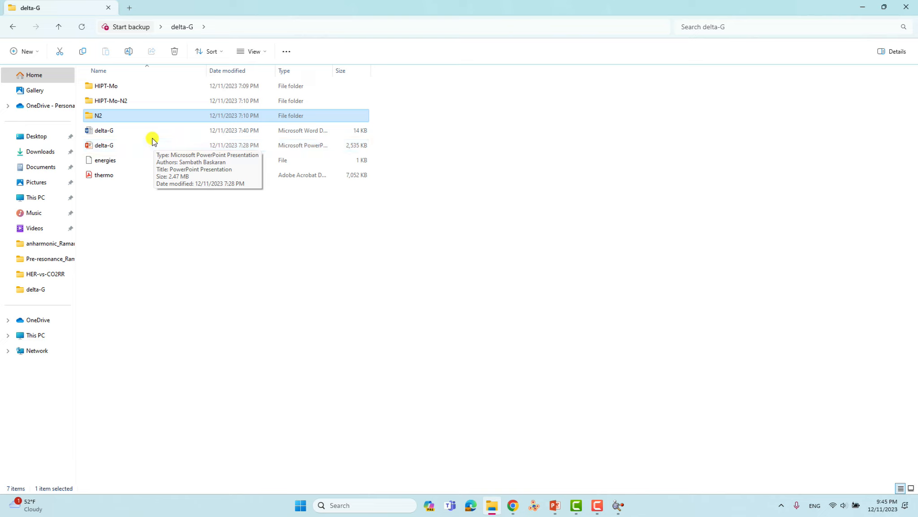
pyautogui.doubleClick(113, 89)
pyautogui.click(112, 102)
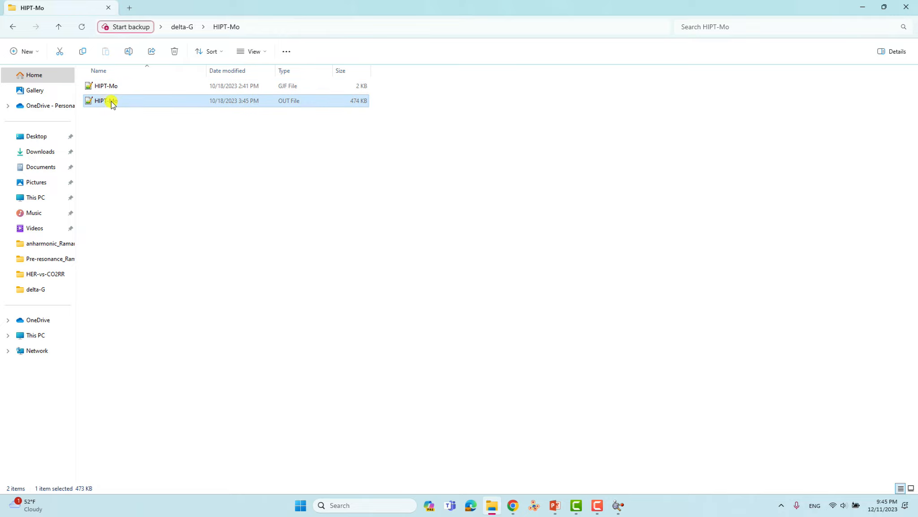
pyautogui.rightClick(110, 102)
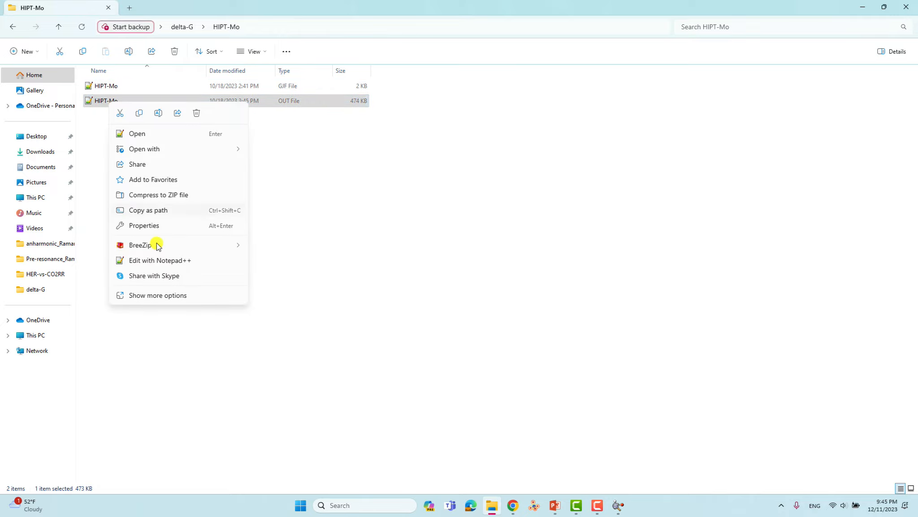
pyautogui.click(159, 261)
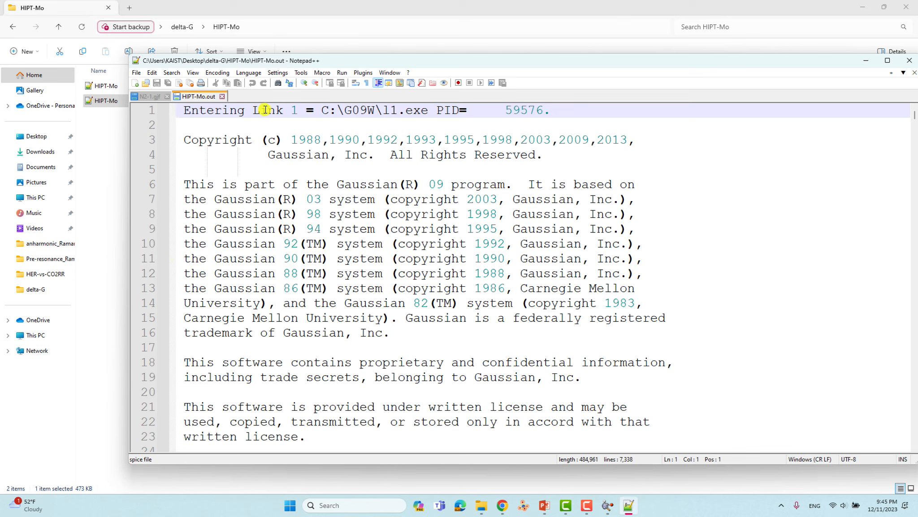
# - Close the N2-1.gif tab and return Explorer to delta-G to edit the energies file
pyautogui.click(167, 98)
pyautogui.moveTo(799, 70); pyautogui.dragTo(476, 83)
pyautogui.click(59, 27)
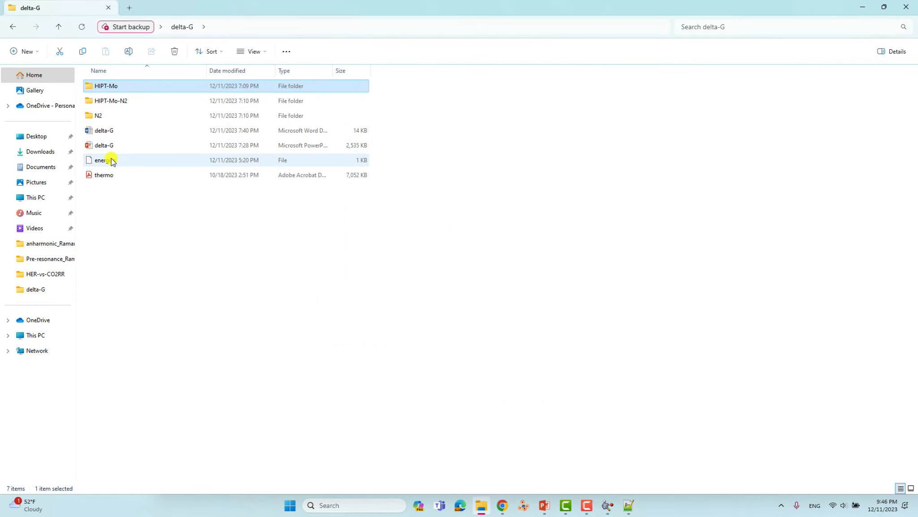
pyautogui.rightClick(111, 160)
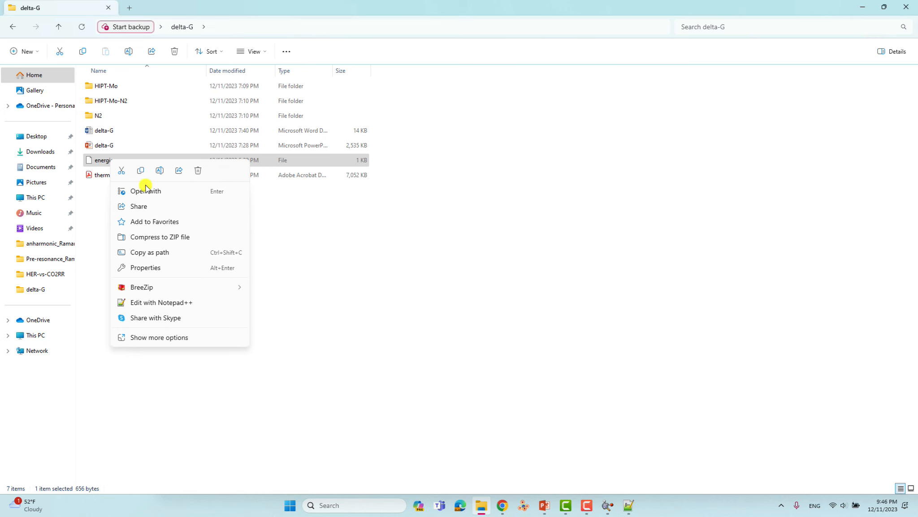
# - Open the energies file in Notepad++ and split HIPT-Mo.out into its own window
pyautogui.click(157, 302)
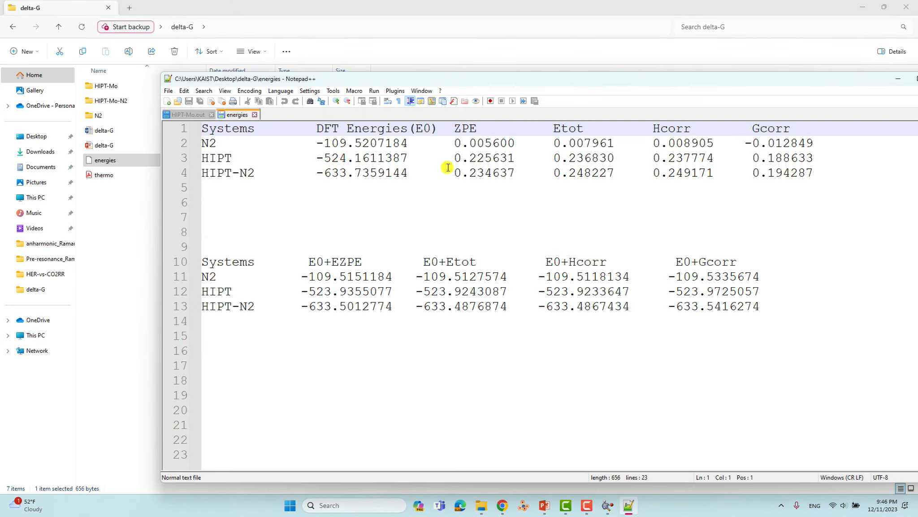
pyautogui.moveTo(356, 80); pyautogui.dragTo(411, 101)
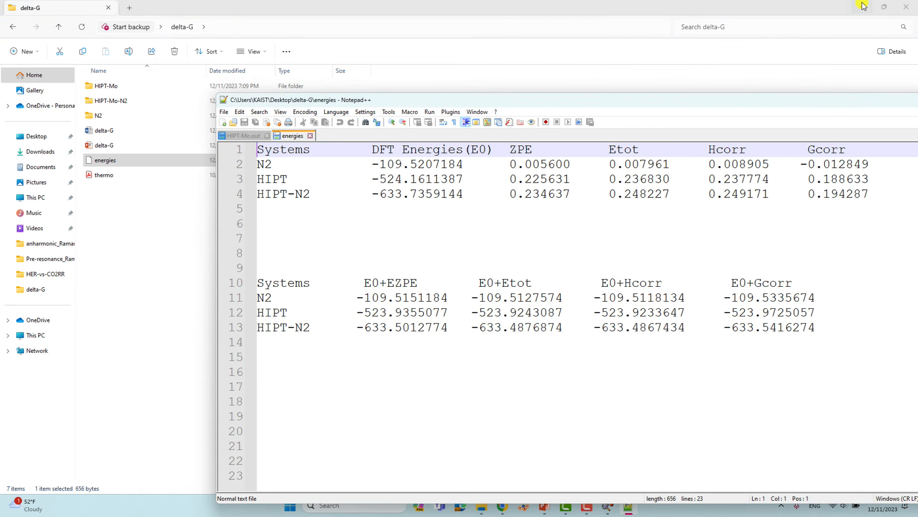
pyautogui.click(863, 7)
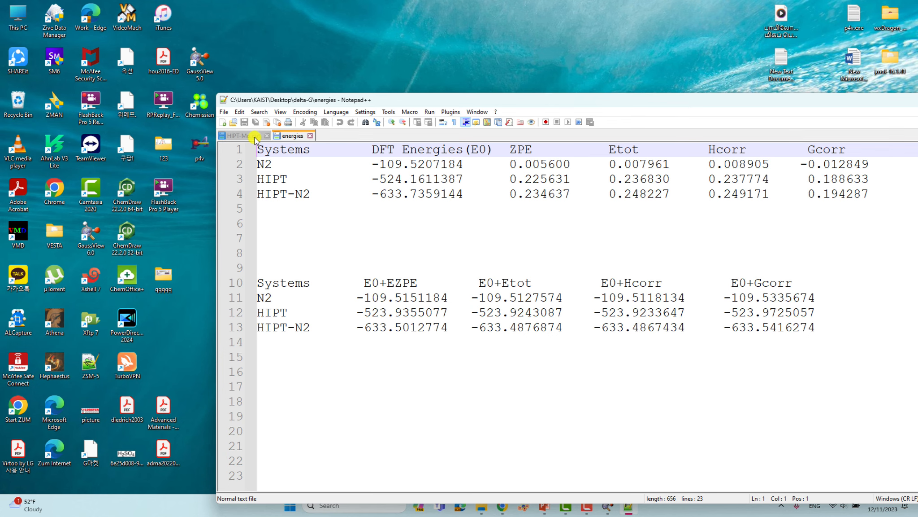
pyautogui.moveTo(255, 139); pyautogui.dragTo(231, 68)
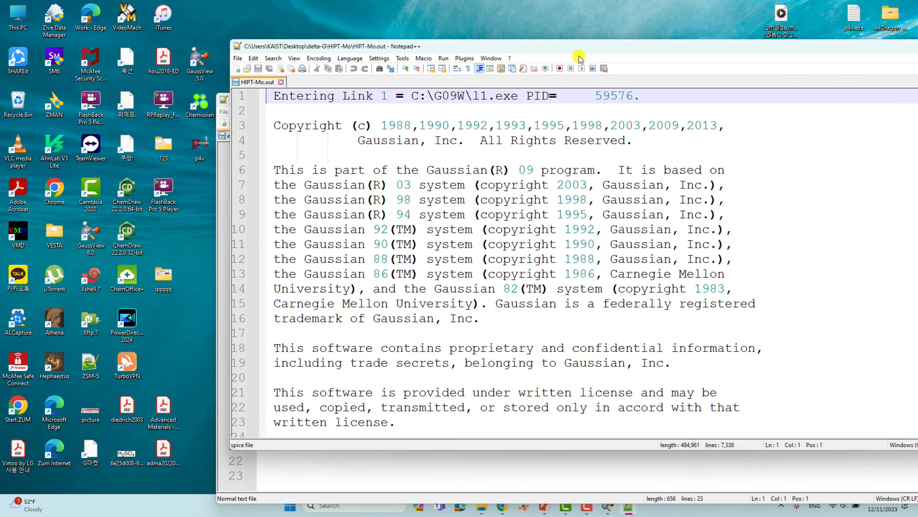
pyautogui.moveTo(579, 56); pyautogui.dragTo(329, 60)
pyautogui.moveTo(754, 453); pyautogui.dragTo(487, 466)
# - Snap energies top-right and HIPT-Mo.out top-left, resize them, and close GaussView
pyautogui.moveTo(672, 107); pyautogui.dragTo(917, 1)
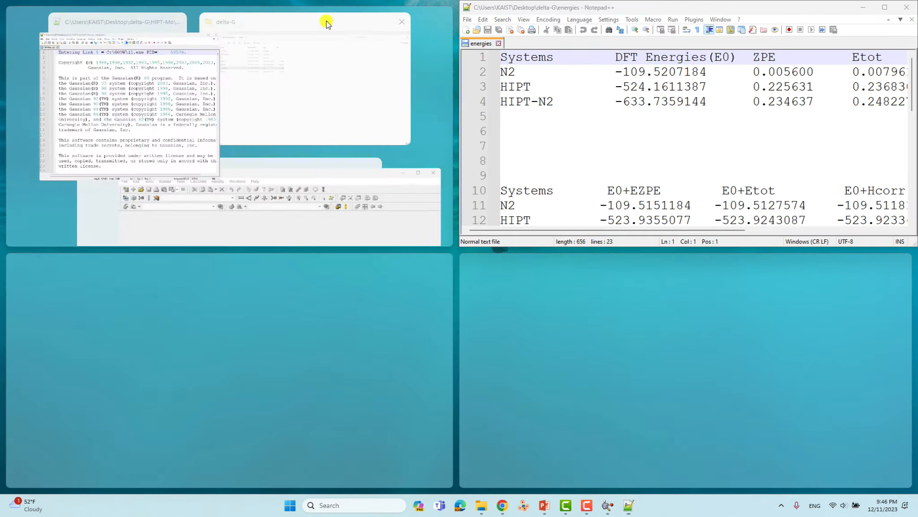
pyautogui.click(106, 58)
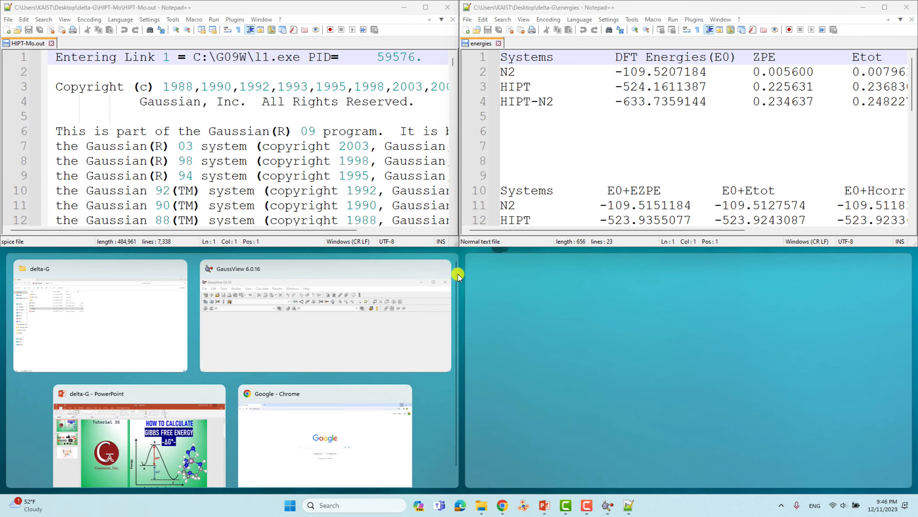
pyautogui.keyDown('ctrl'); pyautogui.scroll(-3, 277, 90); pyautogui.keyUp('ctrl')
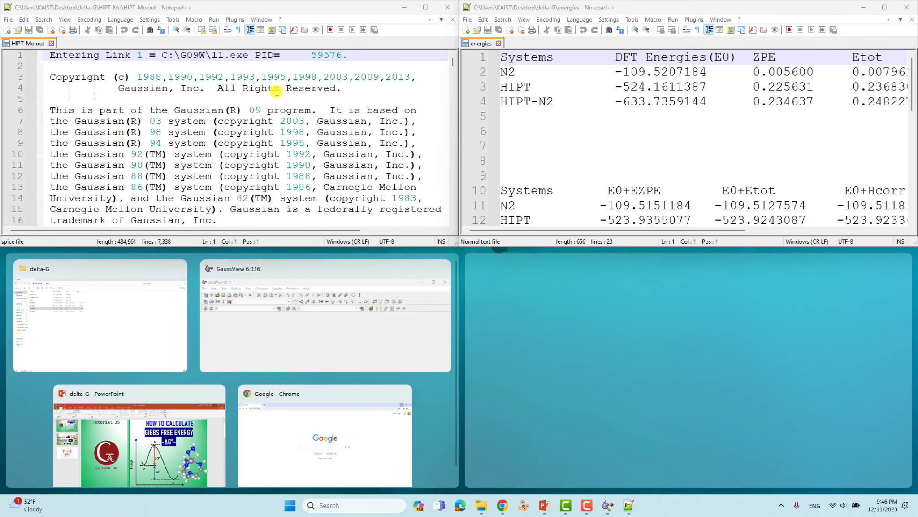
pyautogui.click(711, 129)
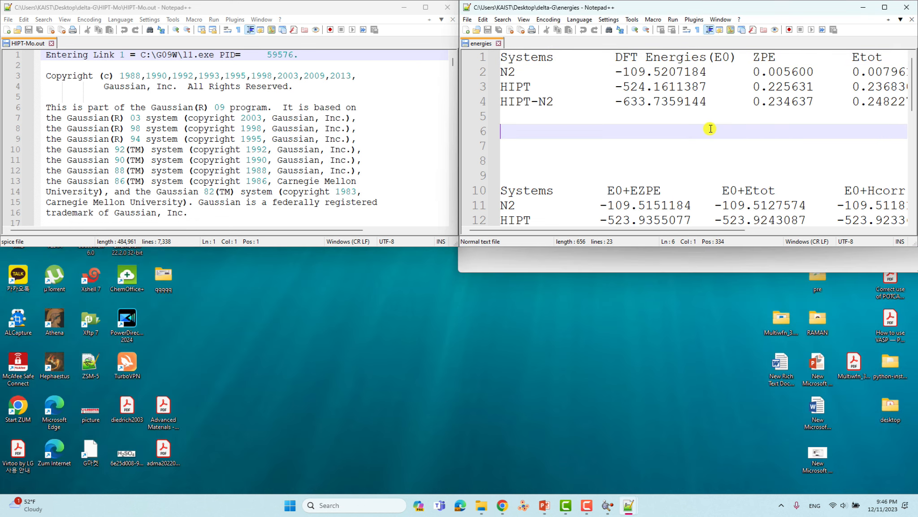
pyautogui.keyDown('ctrl'); pyautogui.scroll(-4, 711, 129); pyautogui.keyUp('ctrl')
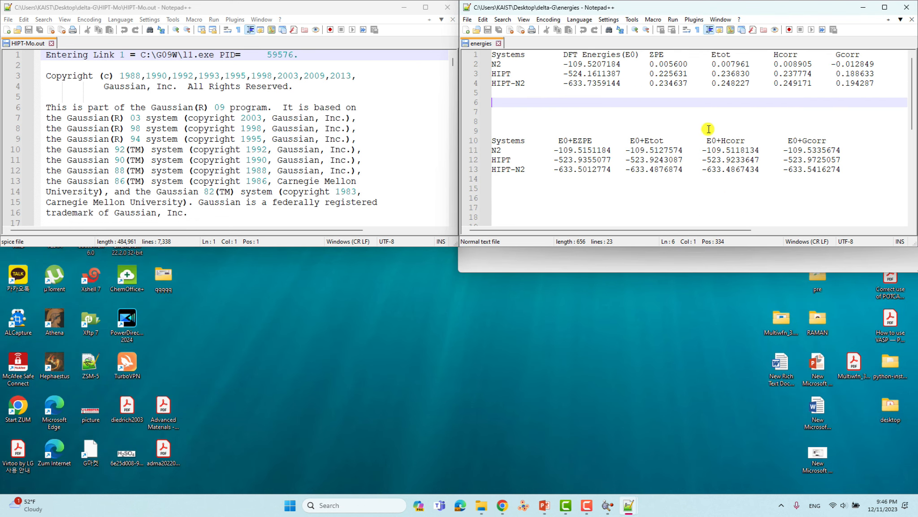
pyautogui.moveTo(454, 246); pyautogui.dragTo(419, 281)
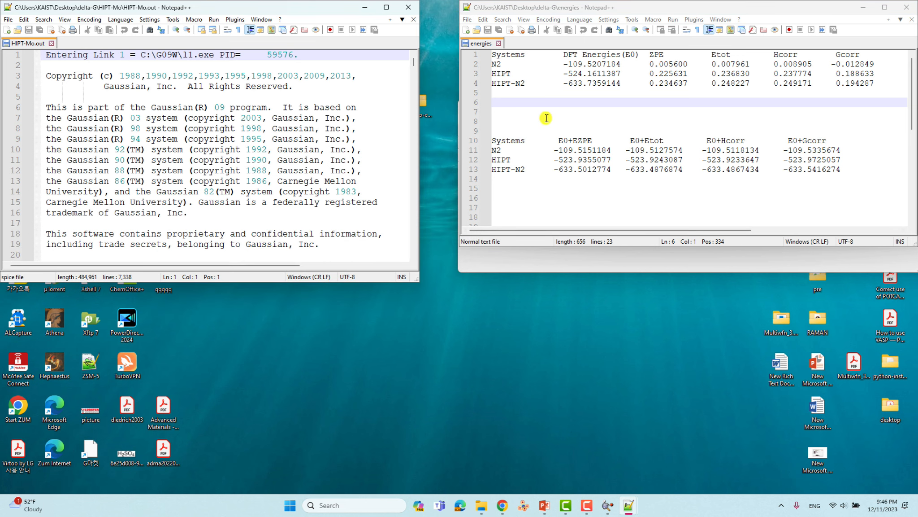
pyautogui.moveTo(602, 8); pyautogui.dragTo(568, 8)
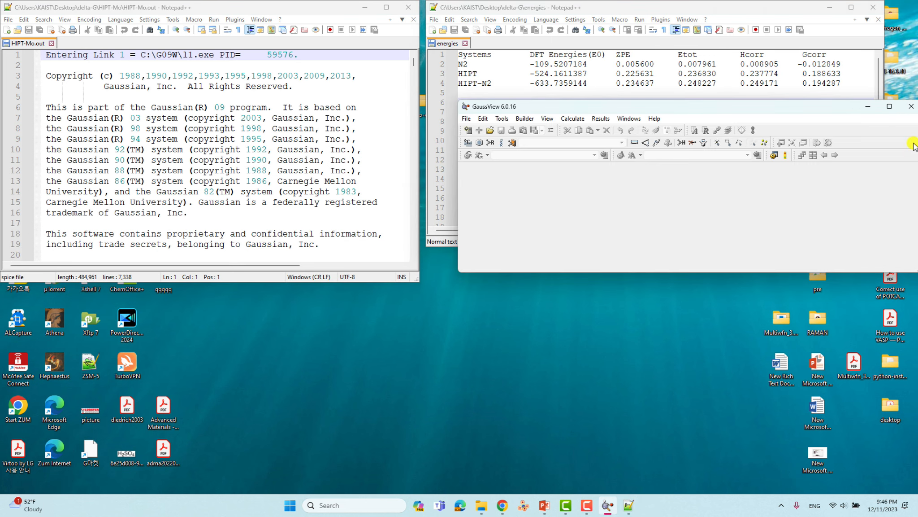
pyautogui.click(912, 106)
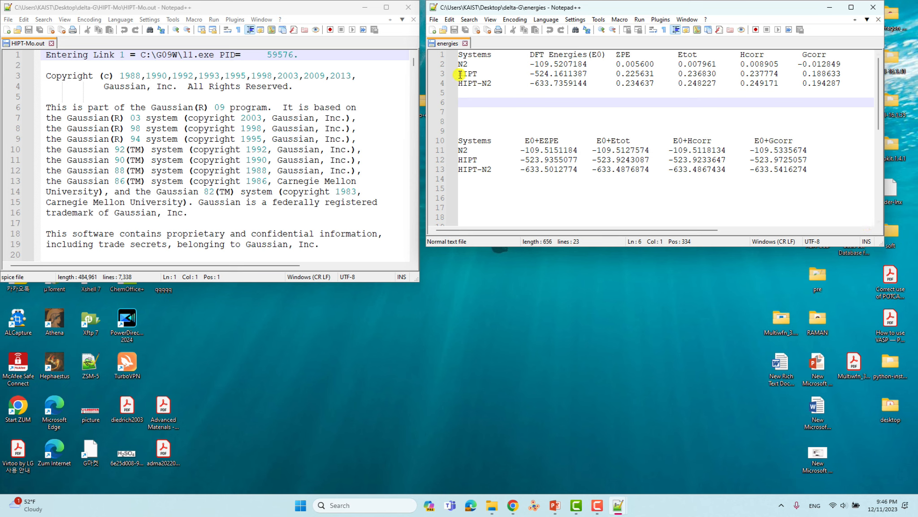
# - Relabel lines 3–4 as HIPT-Mo and HIPT-Mo-N2, removing spaces to keep values aligned
pyautogui.moveTo(460, 75); pyautogui.dragTo(529, 75)
pyautogui.click(479, 74)
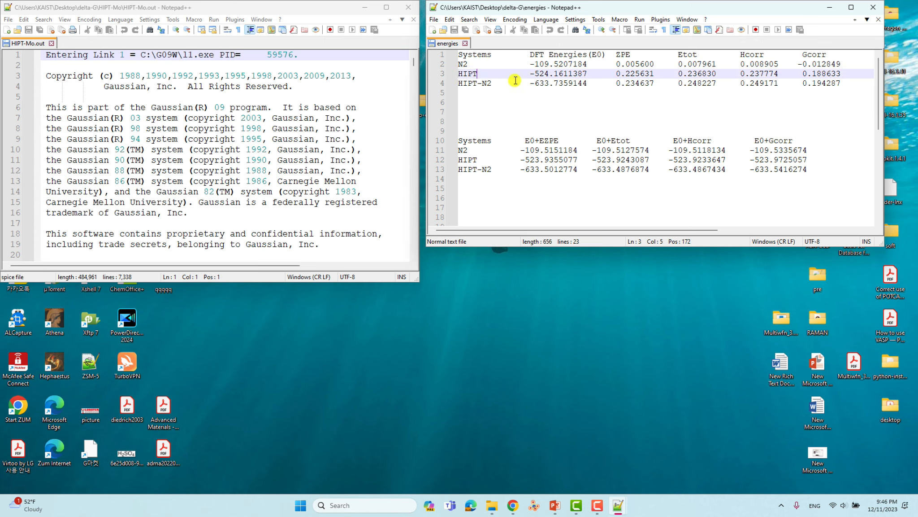
pyautogui.write('-M')
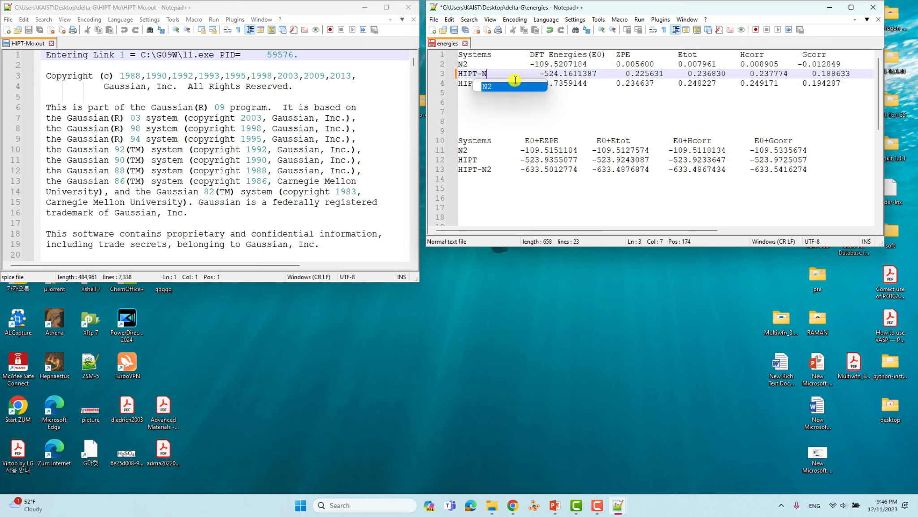
pyautogui.write('o')
pyautogui.press('Delete')
pyautogui.press('Delete')
pyautogui.press('Delete')
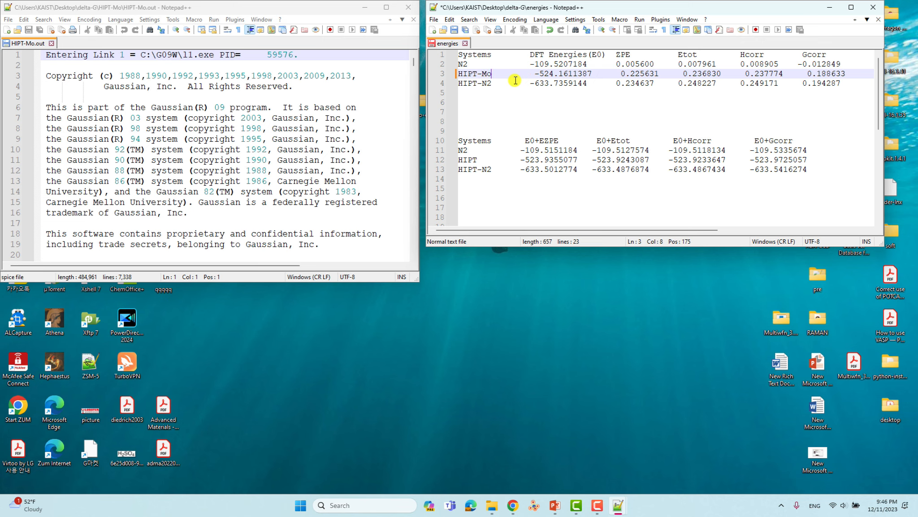
pyautogui.press('Left')
pyautogui.press('Left')
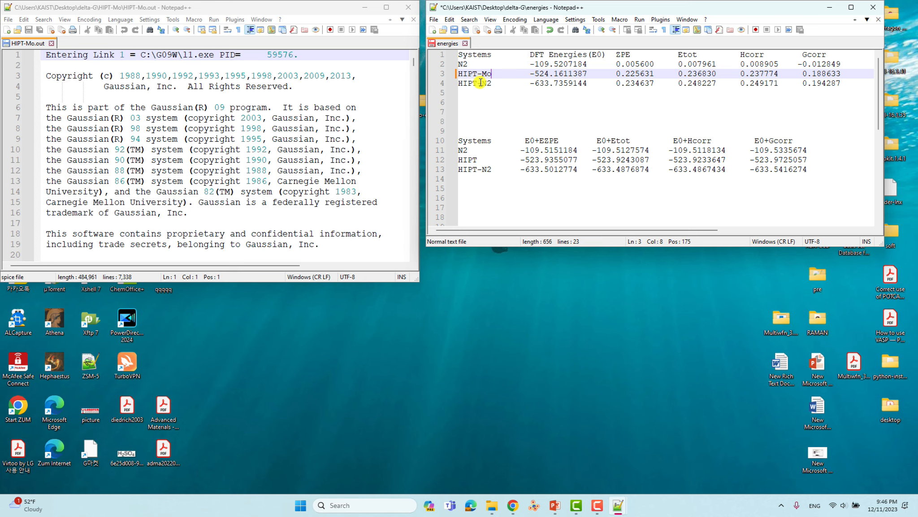
pyautogui.press('Down')
pyautogui.write('Mo-')
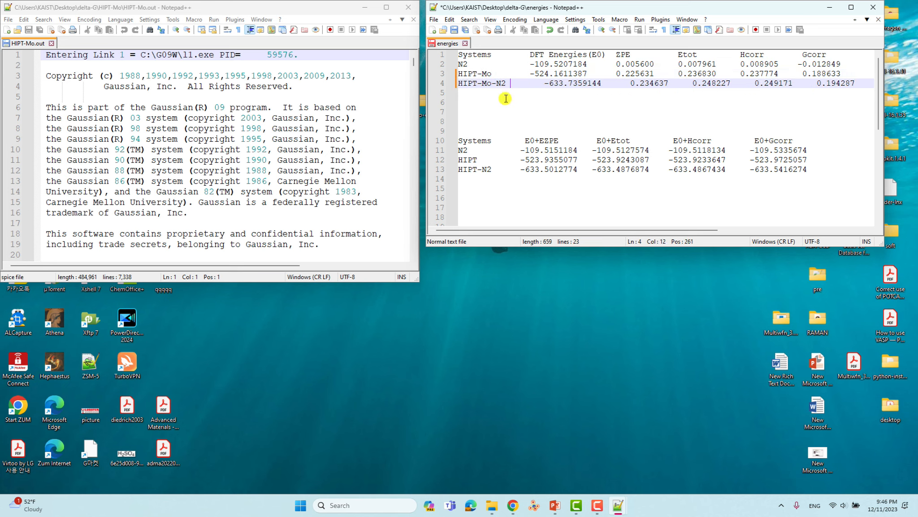
pyautogui.press('Delete')
pyautogui.press('Delete')
pyautogui.press('Delete')
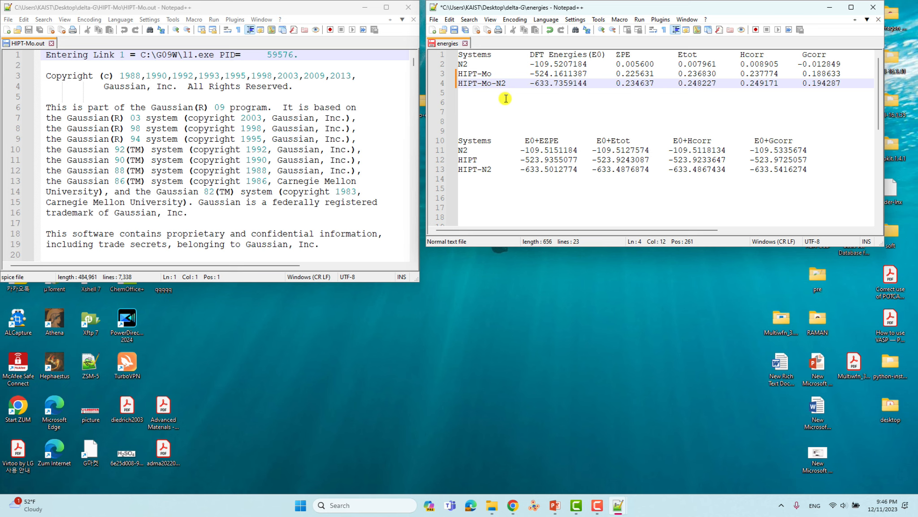
# - Relabel rows 12–13 as HIPT-Mo and HIPT-Mo-N2 with aligned values, then save the energies file
pyautogui.click(479, 160)
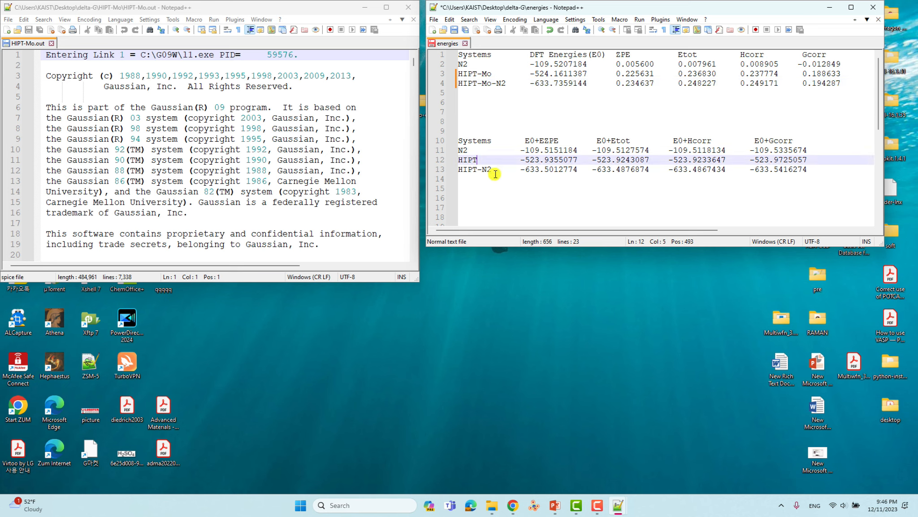
pyautogui.write('-Mo')
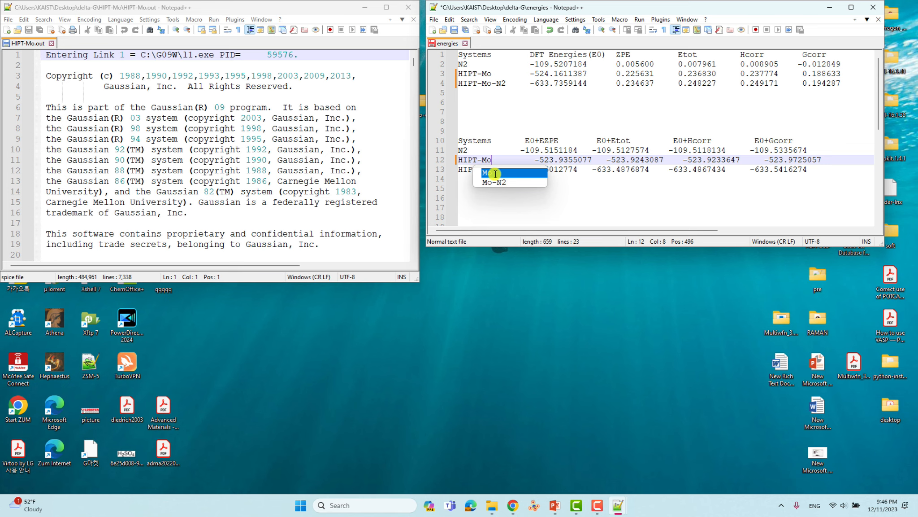
pyautogui.press('Delete')
pyautogui.press('Delete')
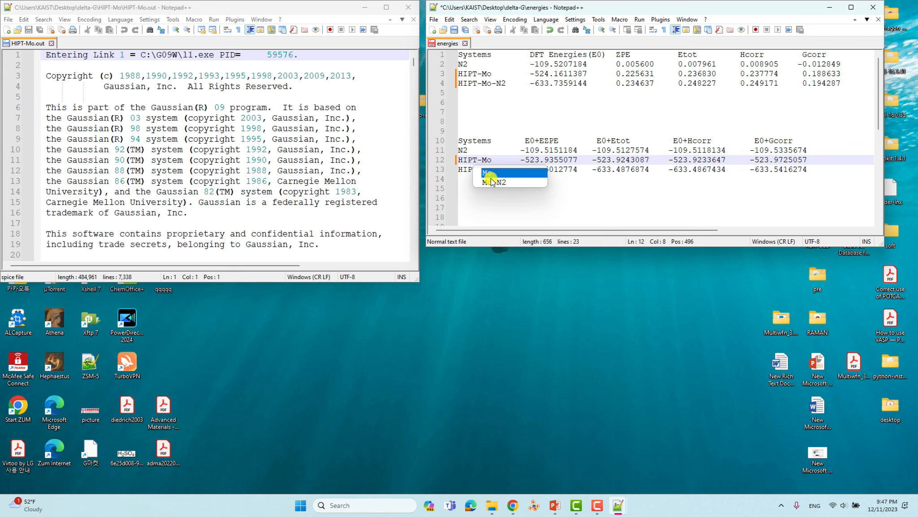
pyautogui.click(488, 196)
pyautogui.click(485, 168)
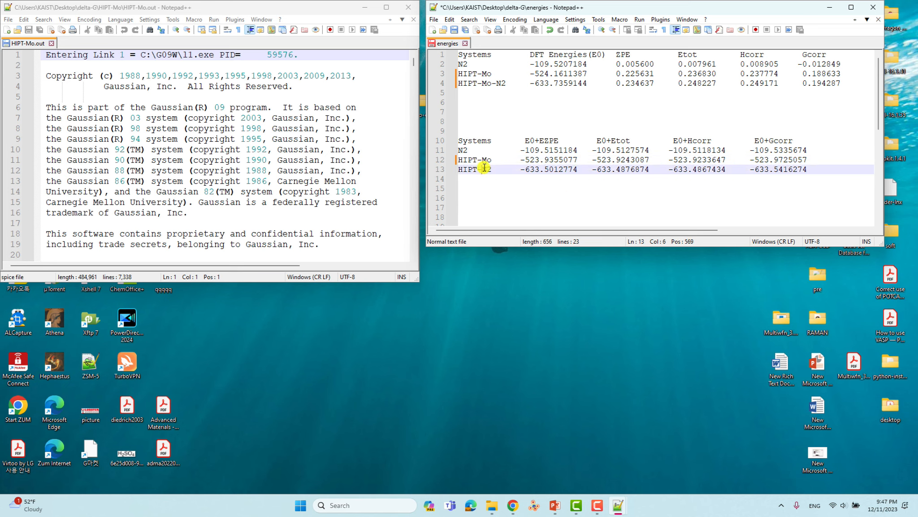
pyautogui.write('Mo-')
pyautogui.press('Return')
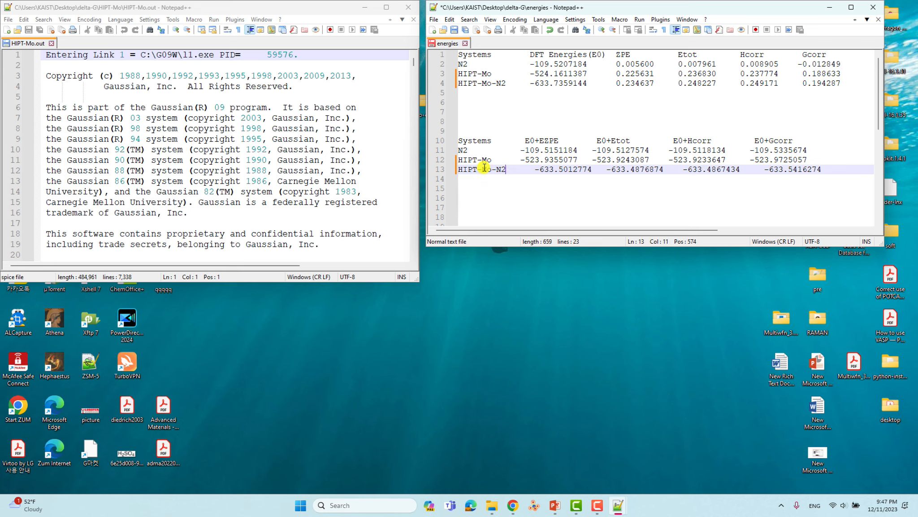
pyautogui.press('Delete')
pyautogui.press('Delete')
pyautogui.press('Delete')
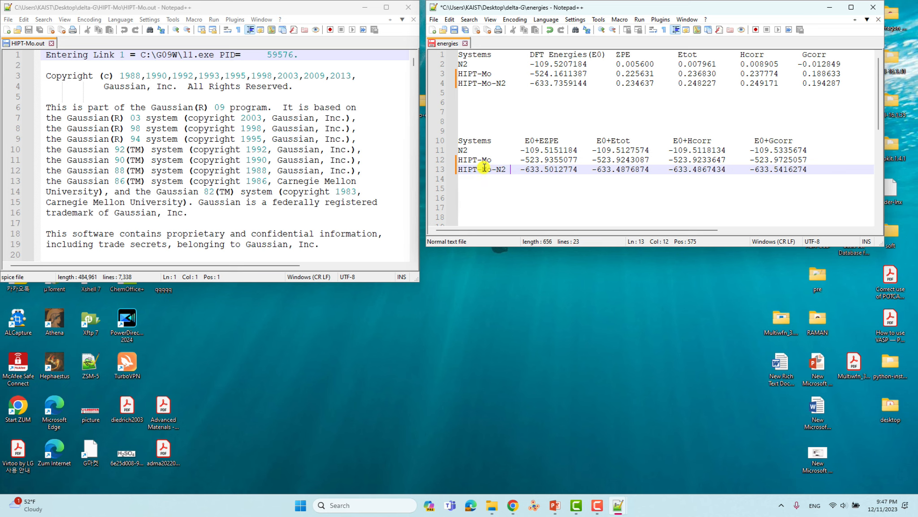
pyautogui.click(454, 30)
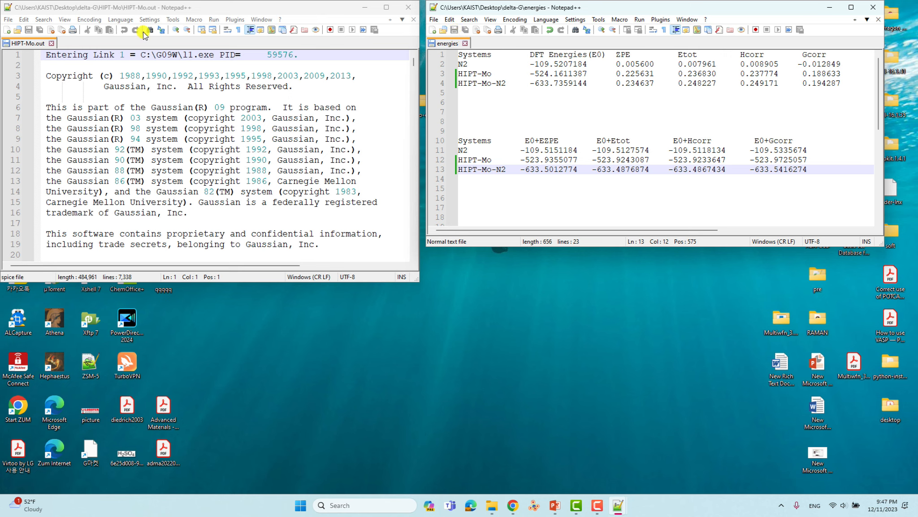
# - Scroll down HIPT-Mo.out toward its final archive block
pyautogui.scroll(-20, 242, 157)
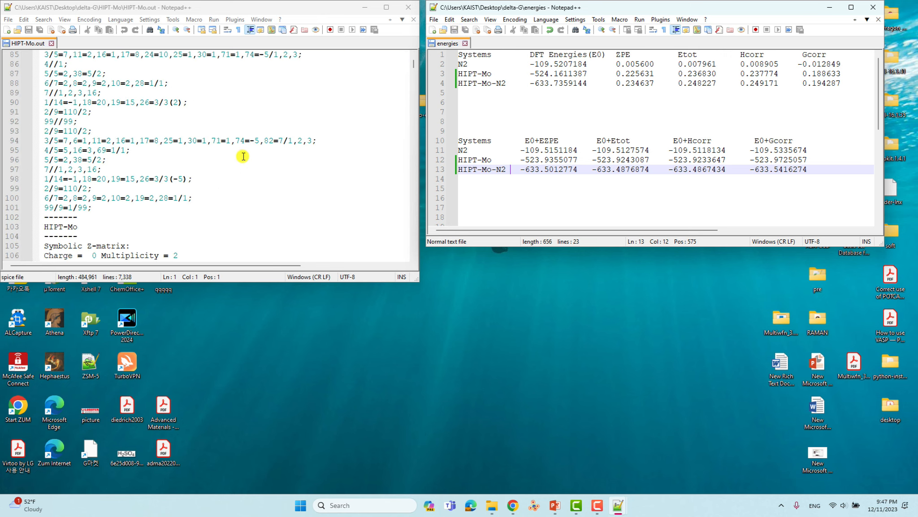
pyautogui.scroll(-20, 243, 156)
pyautogui.scroll(-5, 399, 179)
pyautogui.moveTo(412, 75); pyautogui.dragTo(413, 135)
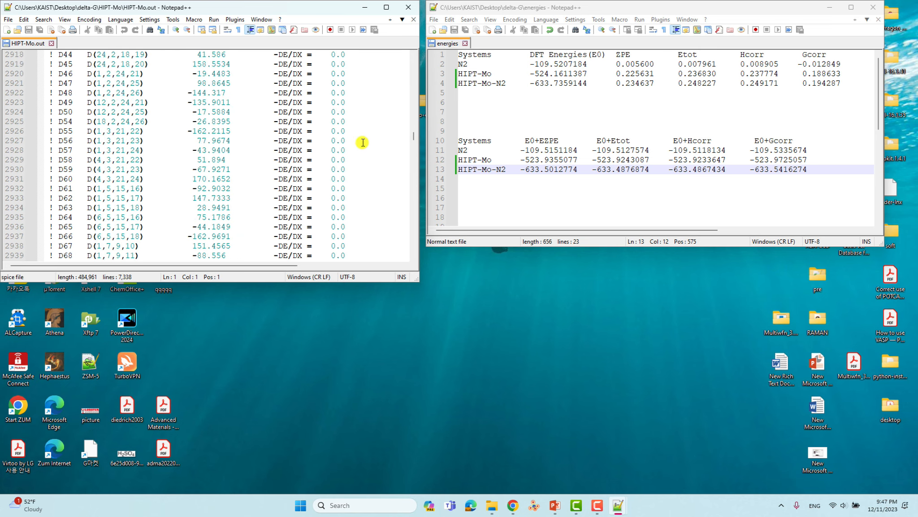
pyautogui.scroll(20, 361, 142)
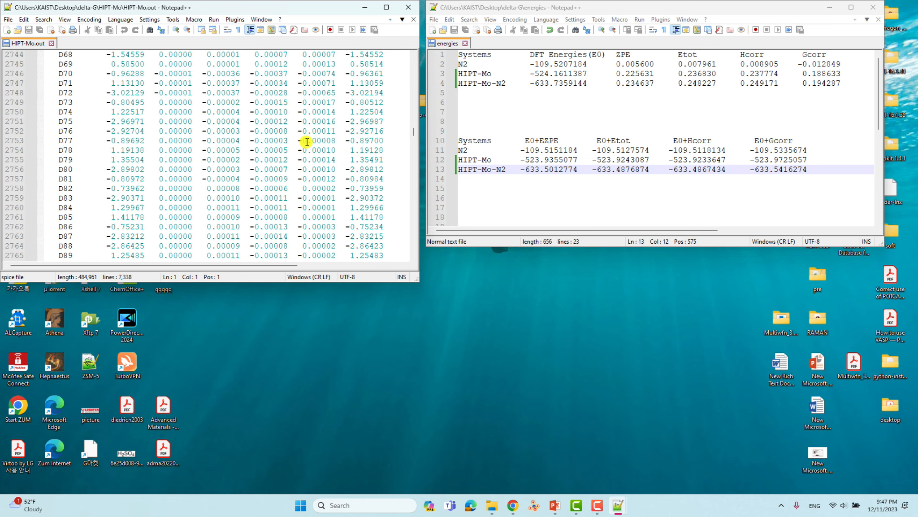
pyautogui.scroll(-8, 307, 142)
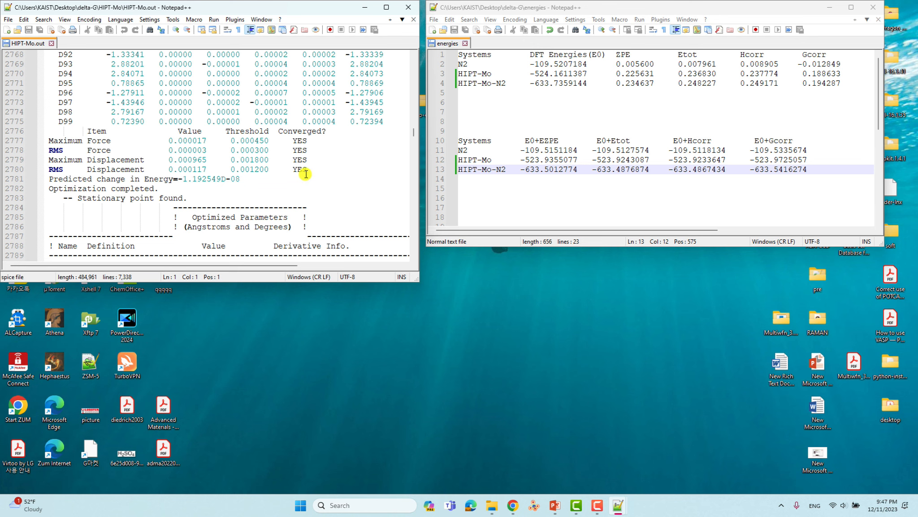
pyautogui.scroll(-6, 311, 147)
pyautogui.scroll(6, 311, 146)
pyautogui.scroll(-17, 312, 147)
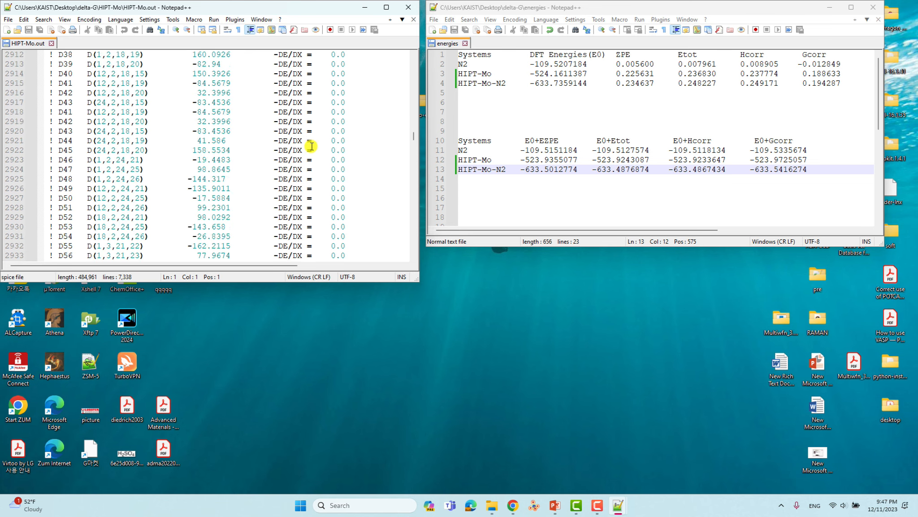
pyautogui.scroll(-20, 312, 146)
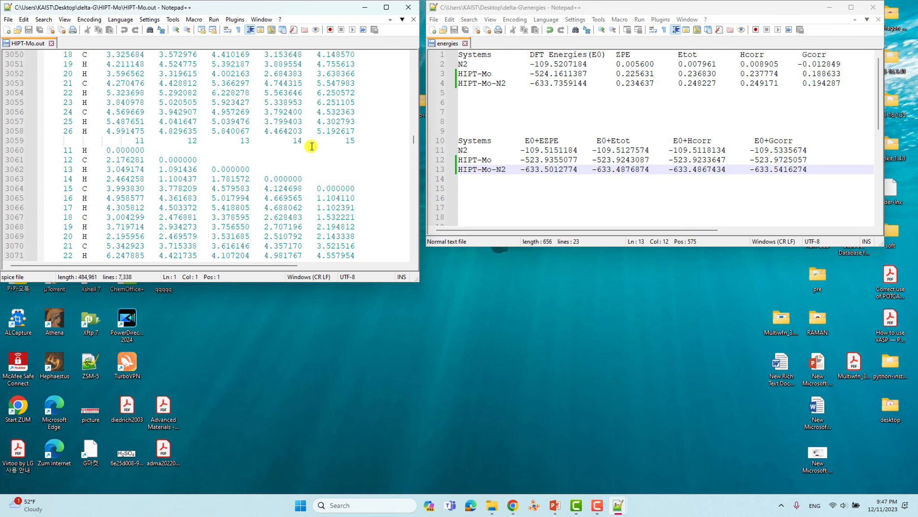
pyautogui.scroll(-20, 311, 146)
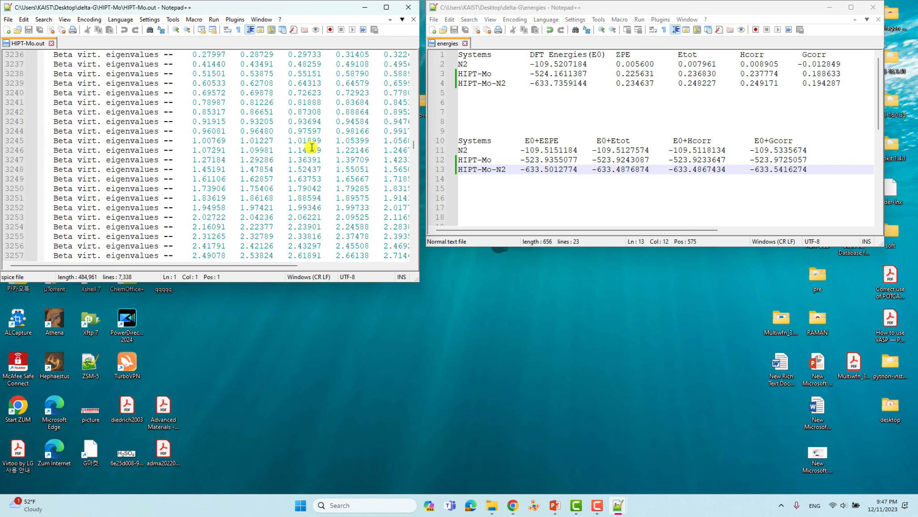
pyautogui.scroll(-20, 312, 147)
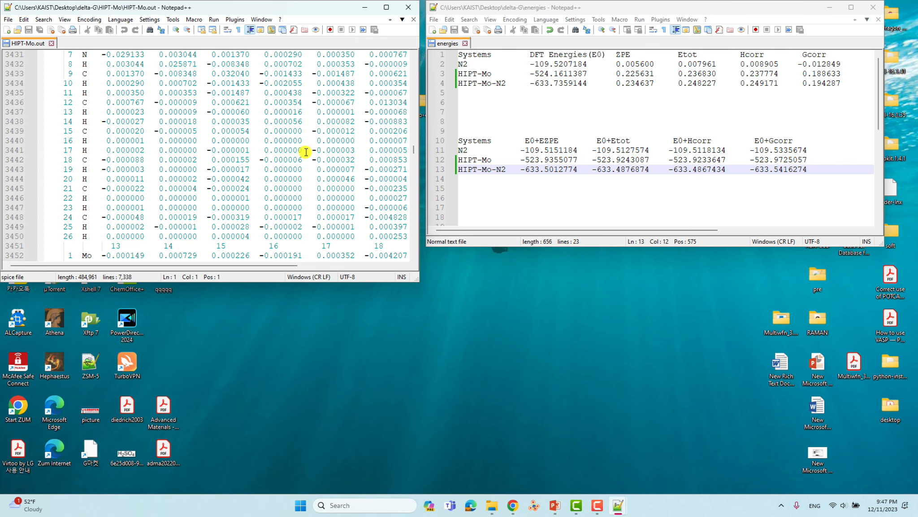
pyautogui.scroll(-20, 306, 154)
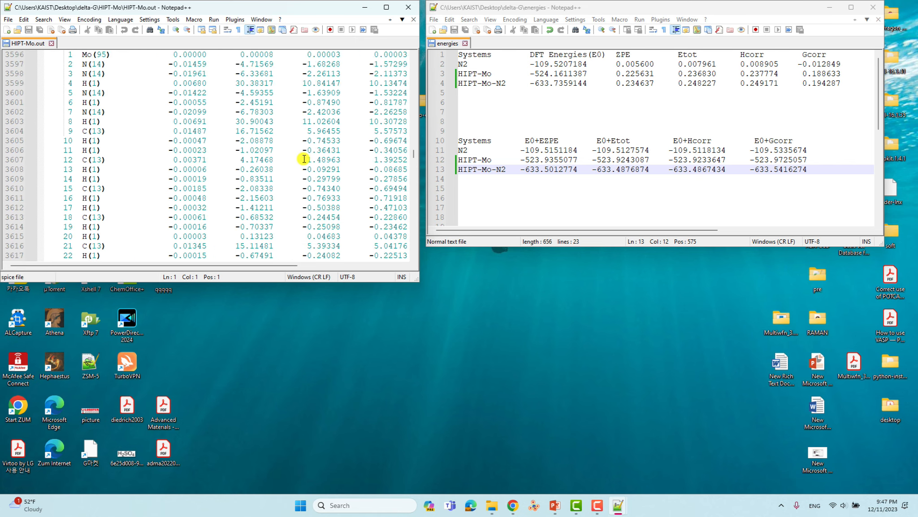
pyautogui.scroll(-20, 304, 159)
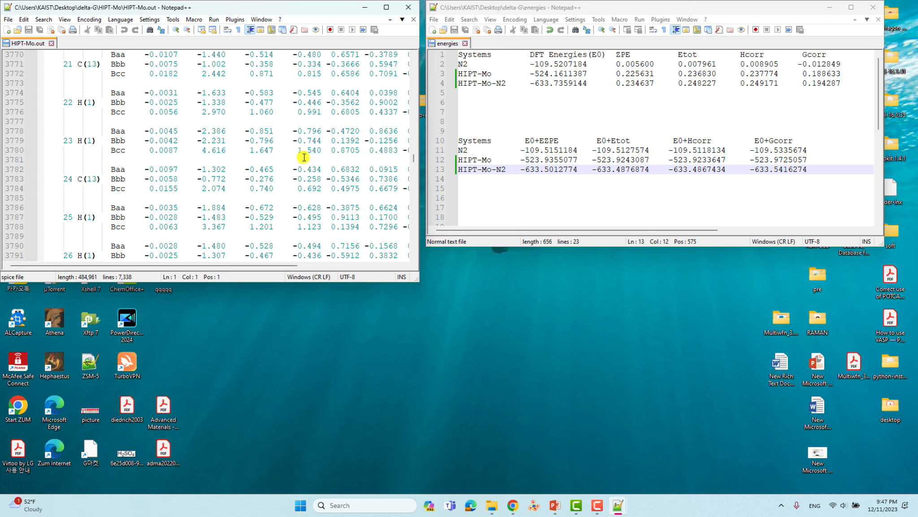
pyautogui.scroll(7, 303, 159)
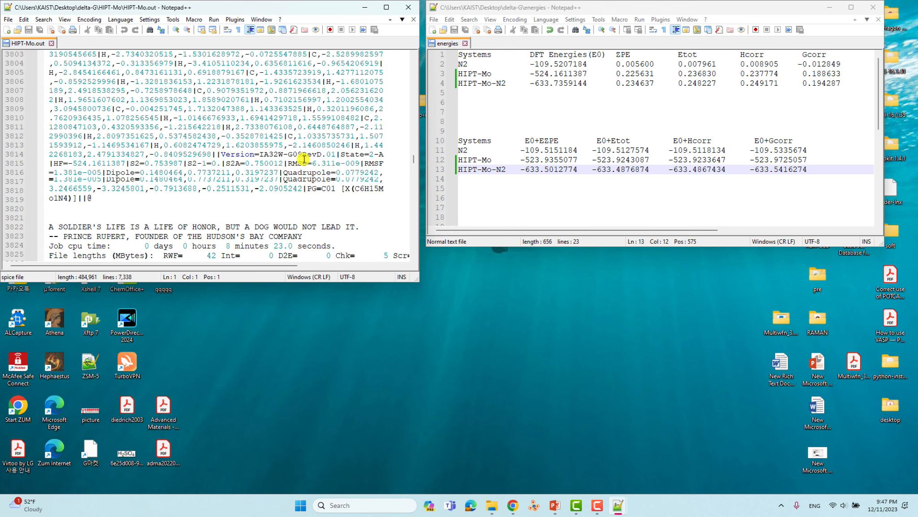
# - Maximize the HIPT-Mo.out window and select HF=-524.1611387 on line 3815 of the archive block
pyautogui.click(386, 7)
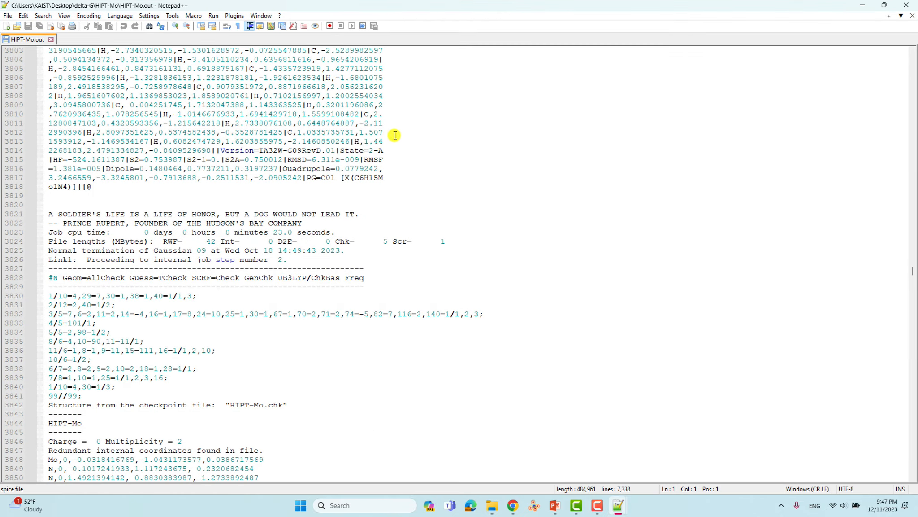
pyautogui.keyDown('ctrl'); pyautogui.scroll(2, 330, 158); pyautogui.keyUp('ctrl')
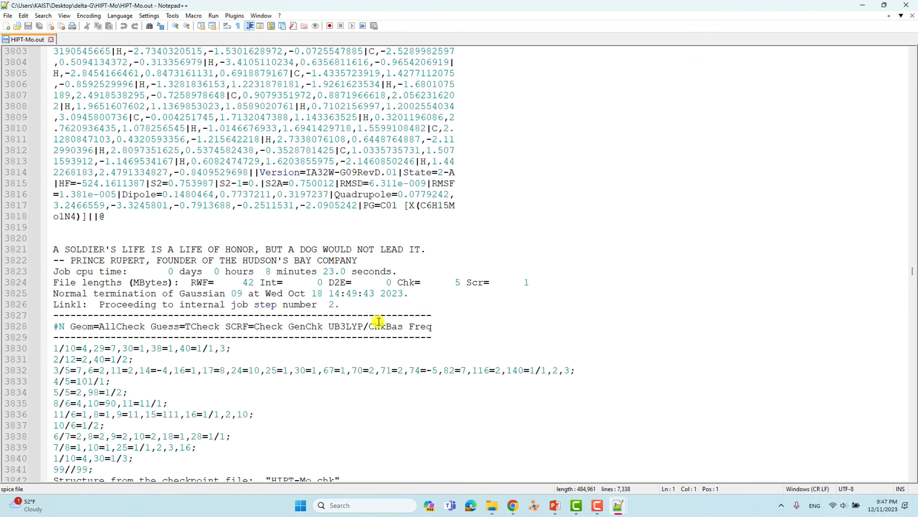
pyautogui.scroll(2, 406, 274)
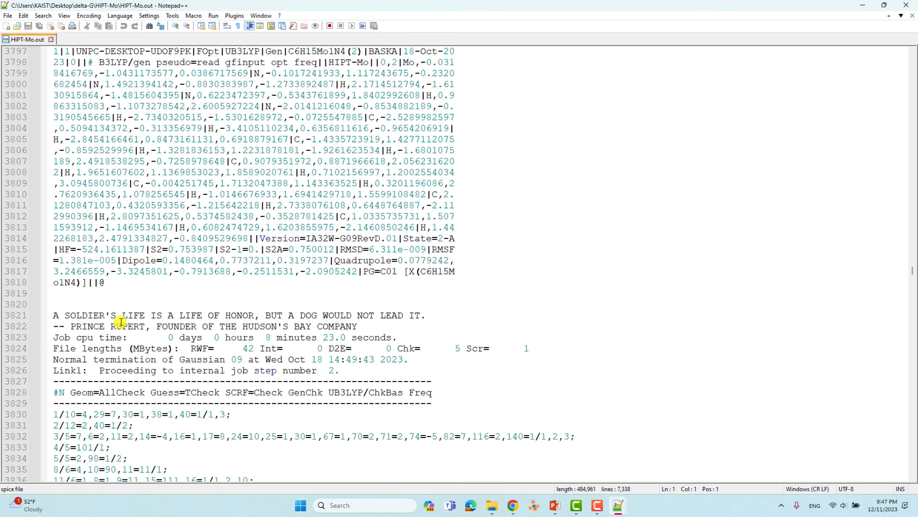
pyautogui.moveTo(106, 287); pyautogui.dragTo(44, 273)
pyautogui.scroll(-4, 390, 281)
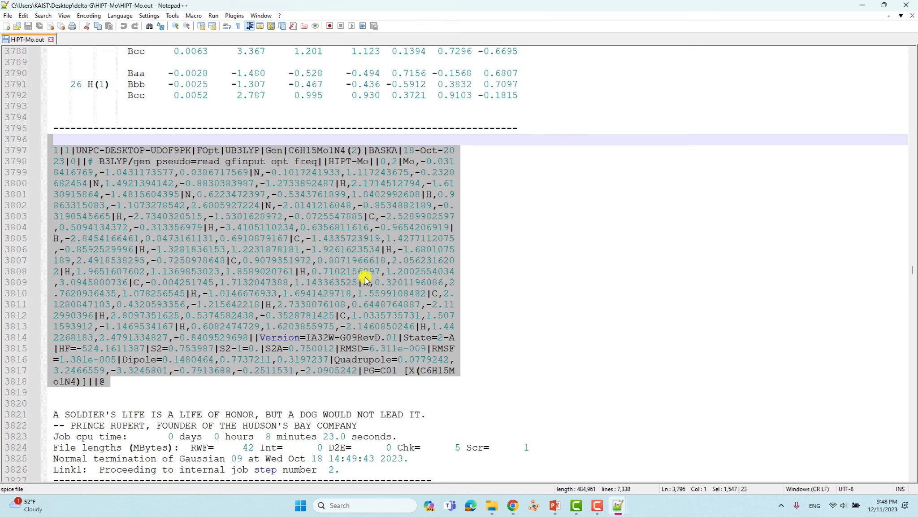
pyautogui.scroll(-3, 317, 287)
pyautogui.click(81, 249)
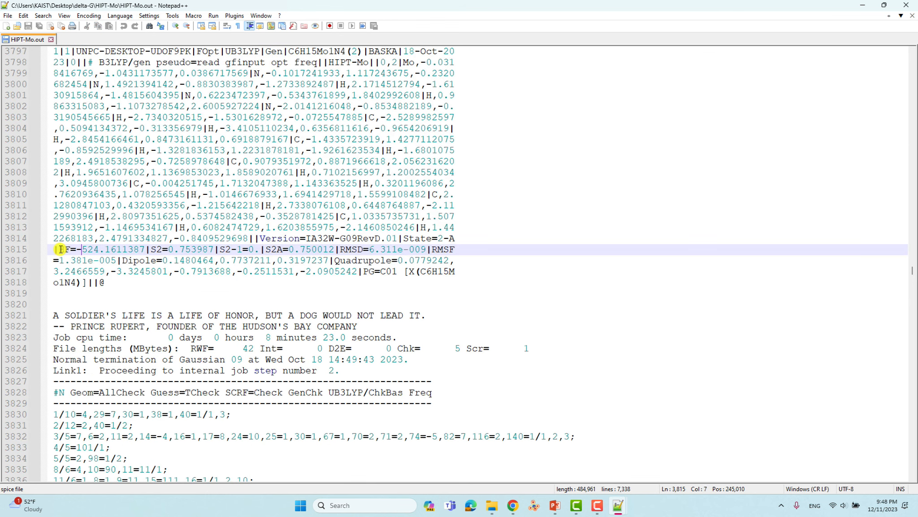
pyautogui.moveTo(60, 249); pyautogui.dragTo(146, 249)
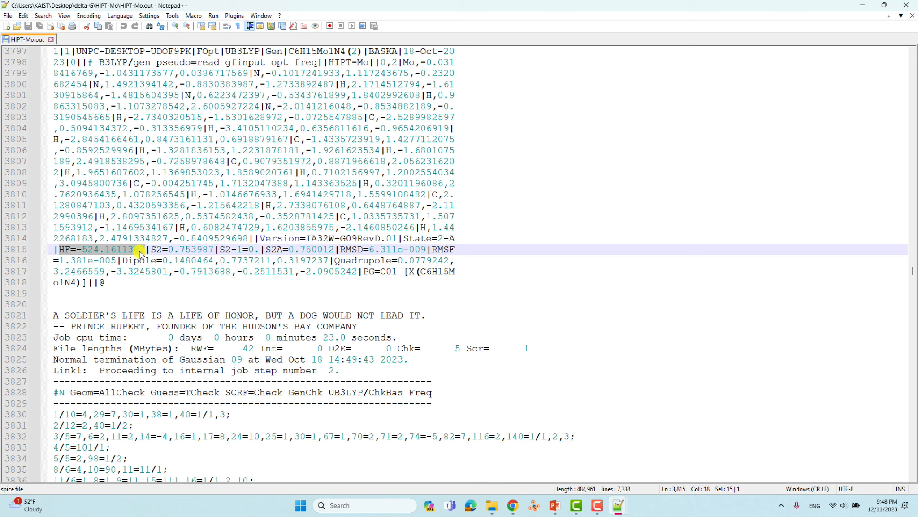
# - Place HIPT-Mo.out beside the energies table and select the table's HIPT-Mo E0 -524.1611387 to compare
pyautogui.moveTo(767, 5); pyautogui.dragTo(334, 22)
pyautogui.click(550, 8)
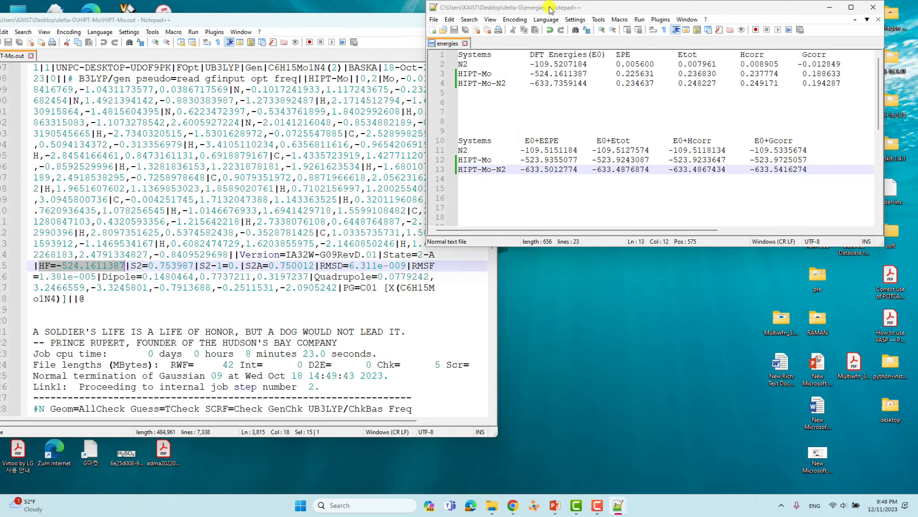
pyautogui.moveTo(550, 8); pyautogui.dragTo(577, 8)
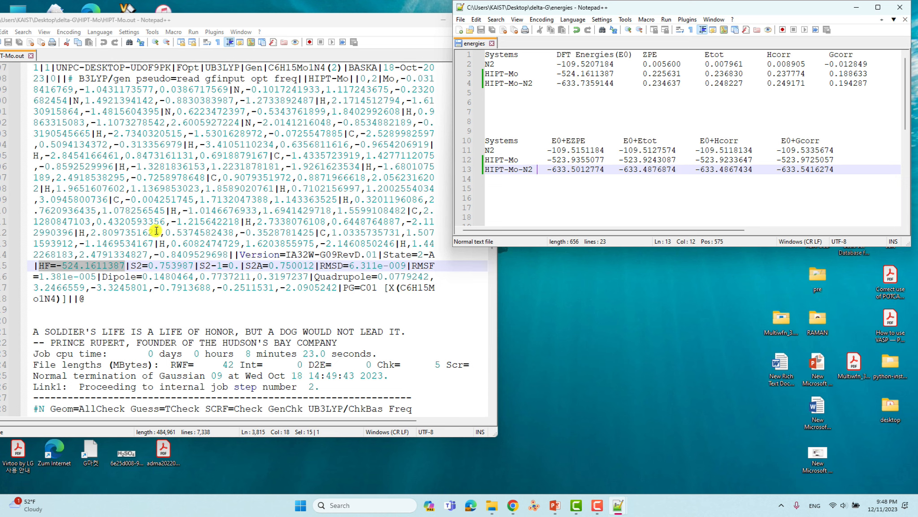
pyautogui.moveTo(559, 75); pyautogui.dragTo(621, 76)
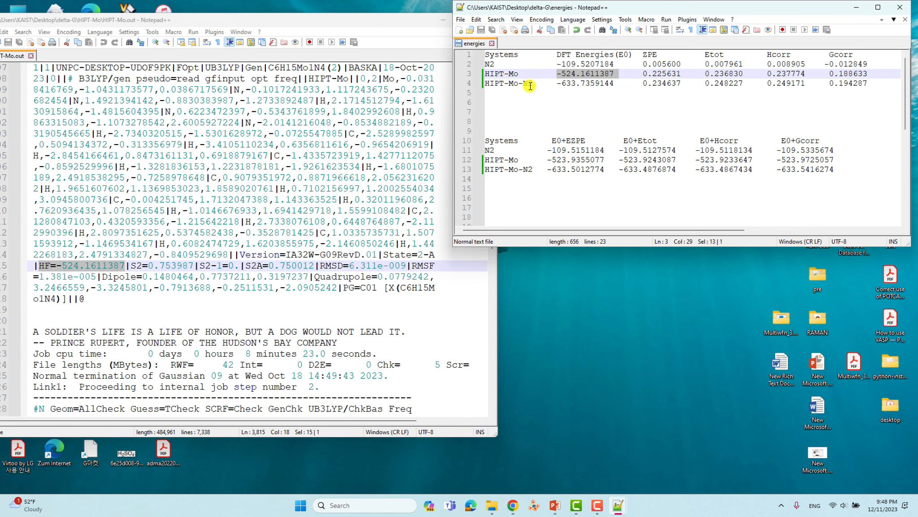
pyautogui.click(261, 210)
# - Scroll HIPT-Mo.out past the vibrational modes and select the '- Thermochemistry -' heading (298.150 K, 1.00000 Atm)
pyautogui.scroll(-20, 269, 210)
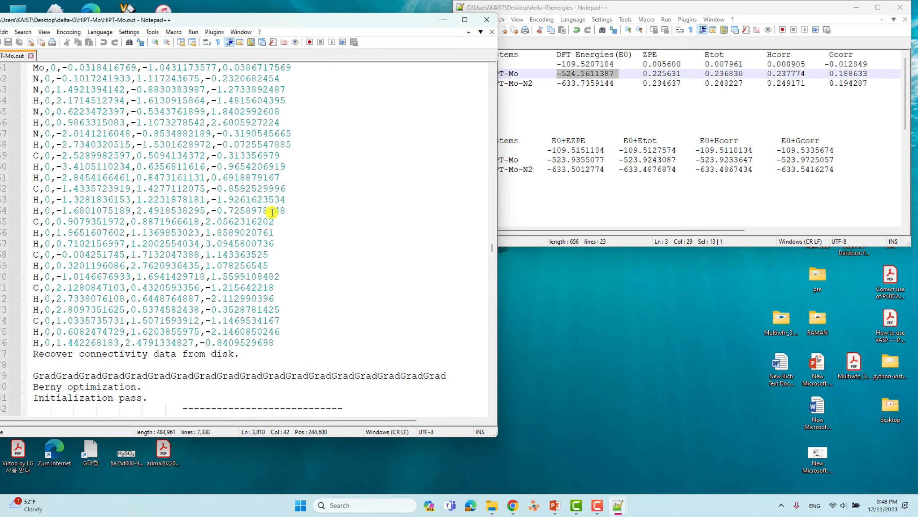
pyautogui.scroll(-10, 287, 210)
pyautogui.moveTo(492, 253); pyautogui.dragTo(485, 324)
pyautogui.scroll(20, 310, 296)
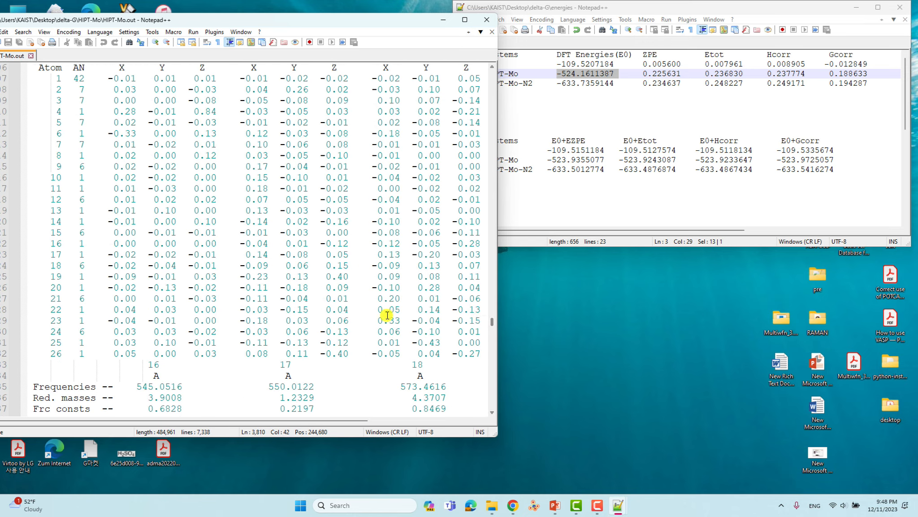
pyautogui.scroll(20, 310, 296)
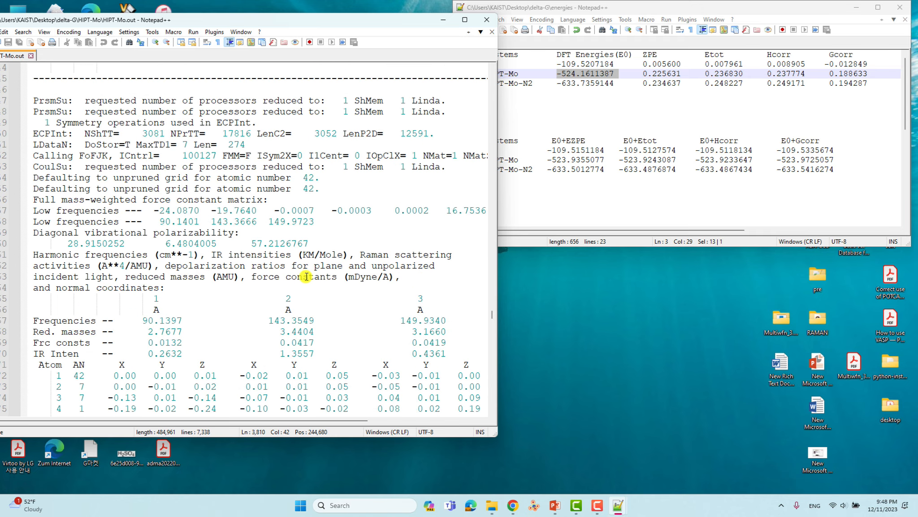
pyautogui.scroll(-11, 124, 194)
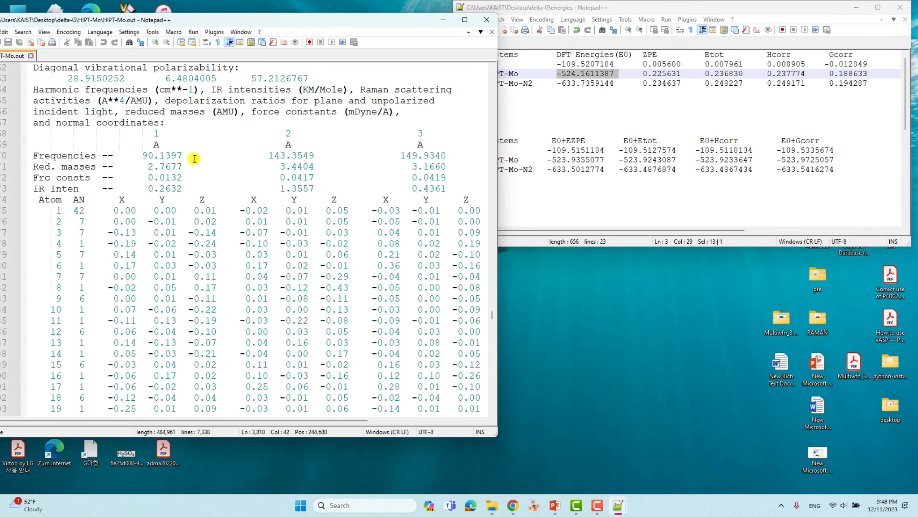
pyautogui.scroll(-20, 194, 159)
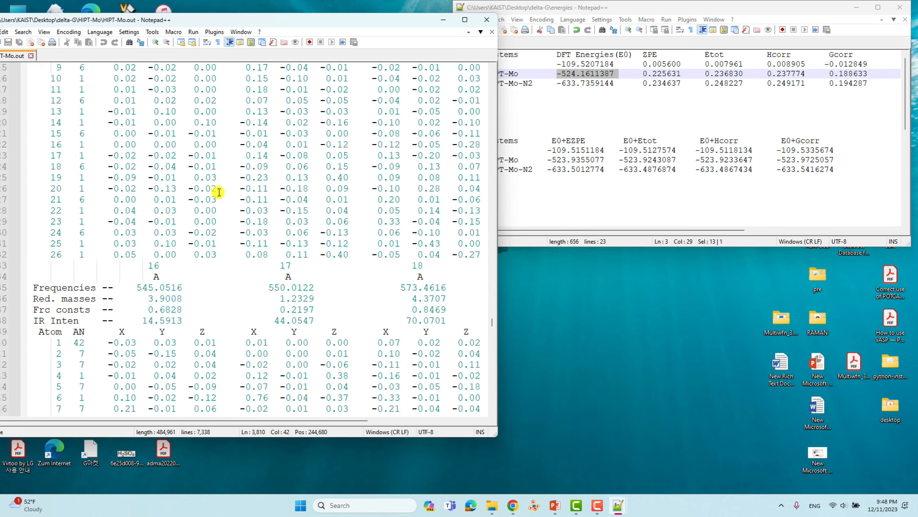
pyautogui.scroll(-20, 256, 202)
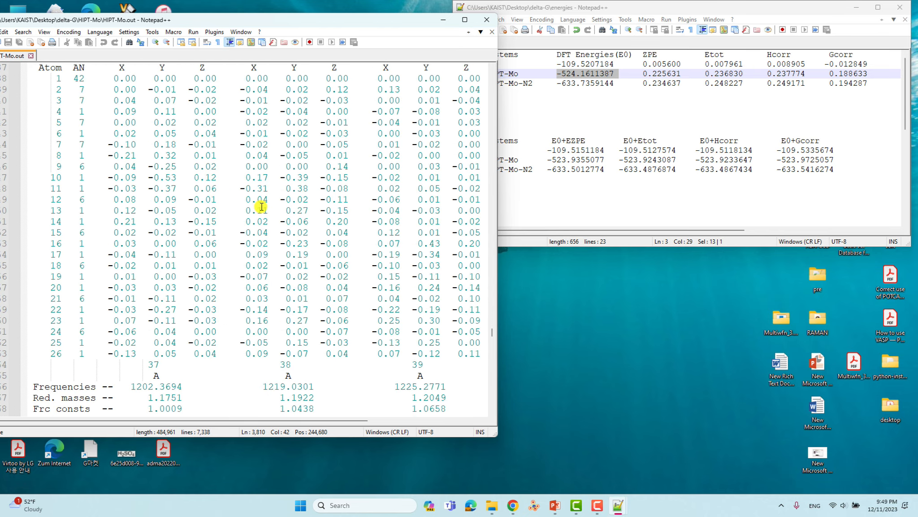
pyautogui.scroll(-20, 262, 207)
pyautogui.scroll(-20, 262, 206)
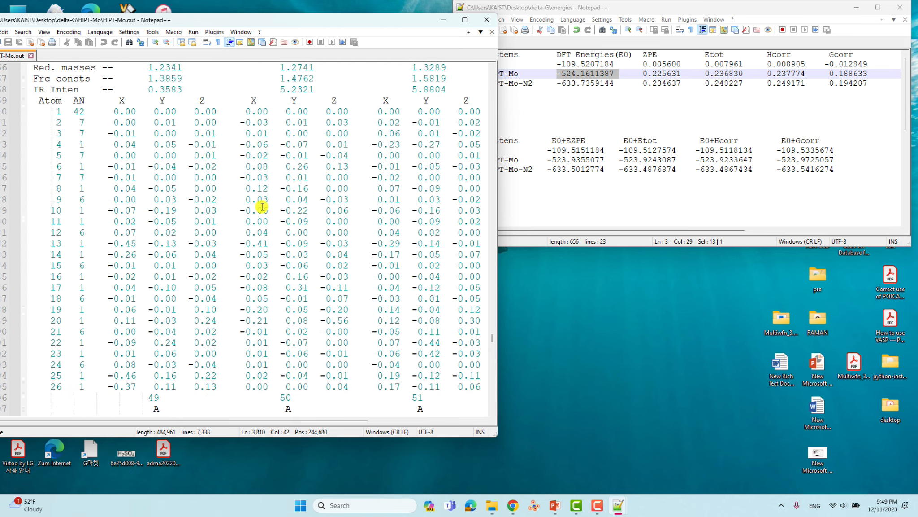
pyautogui.scroll(-20, 263, 207)
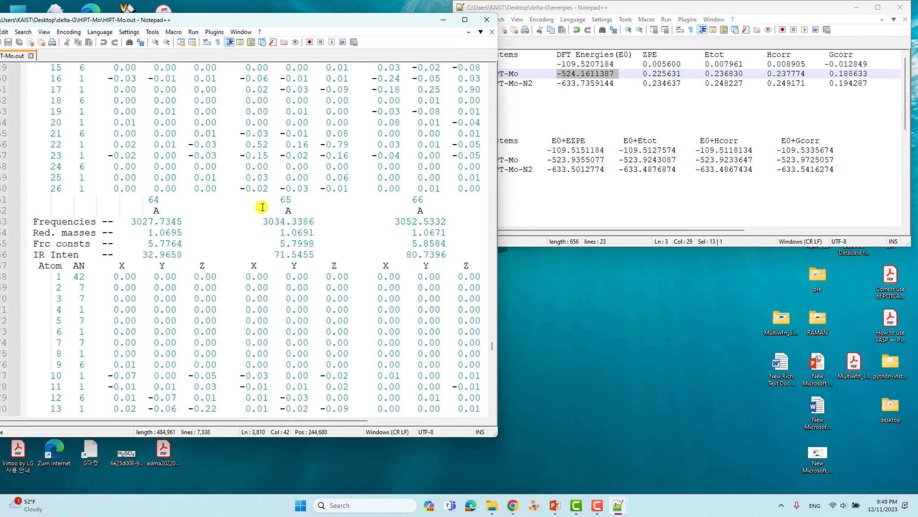
pyautogui.scroll(-10, 262, 207)
pyautogui.scroll(8, 262, 207)
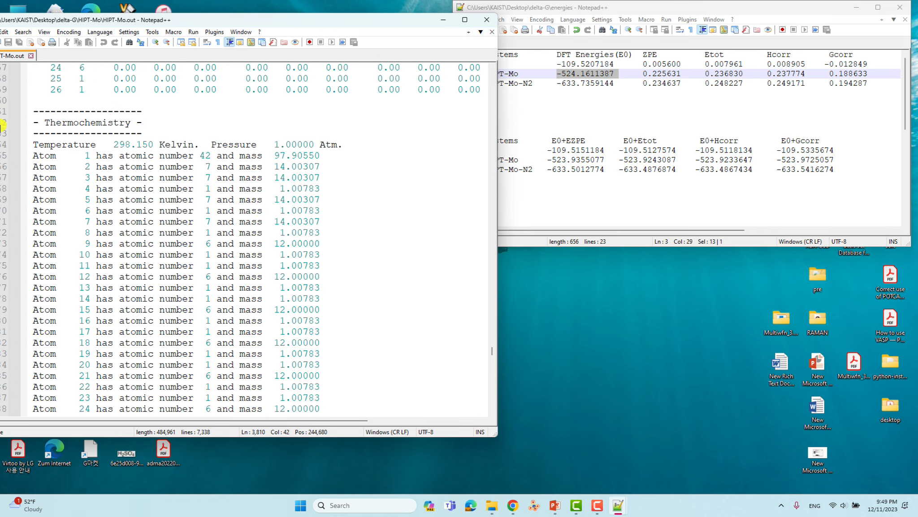
pyautogui.moveTo(32, 122); pyautogui.dragTo(140, 122)
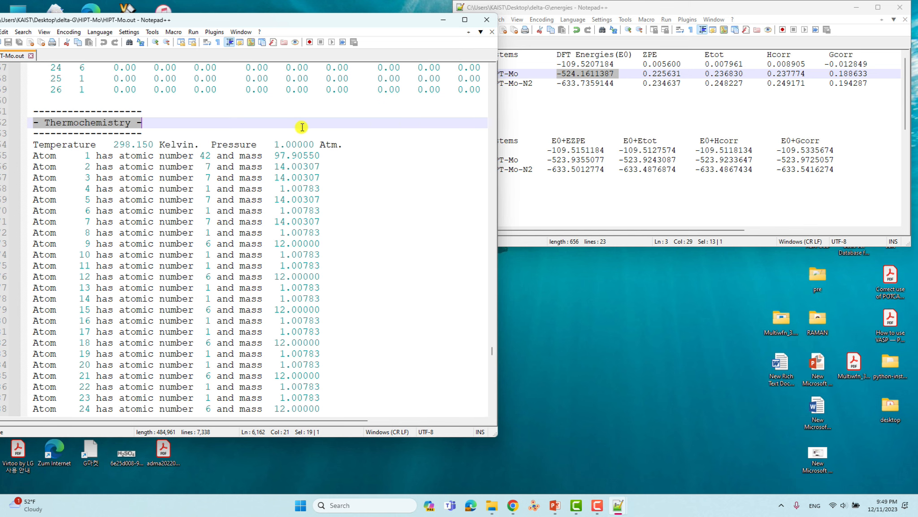
# - Select the four correction lines in HIPT-Mo.out: 0.225631, 0.236830, 0.237774 and 0.188633
pyautogui.scroll(-8, 302, 128)
pyautogui.scroll(-2, 229, 137)
pyautogui.scroll(13, 146, 158)
pyautogui.scroll(-13, 148, 161)
pyautogui.scroll(-8, 148, 165)
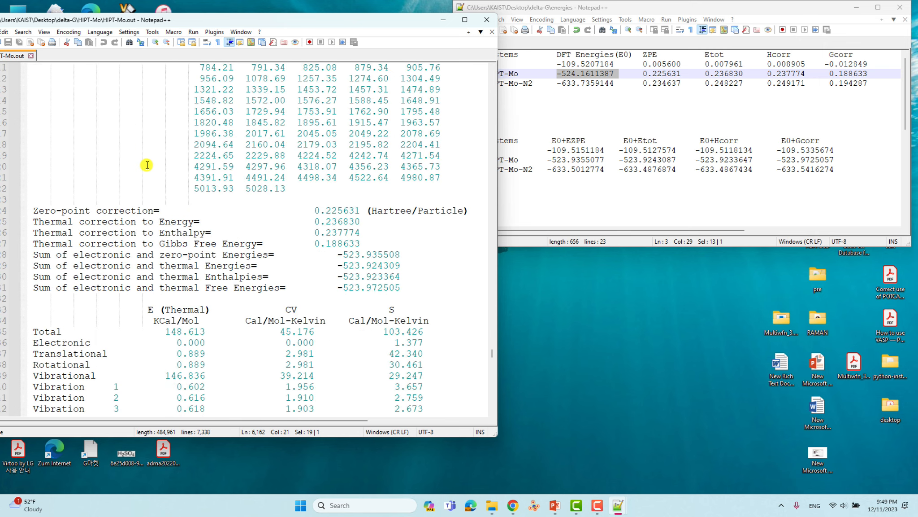
pyautogui.scroll(-3, 147, 165)
pyautogui.scroll(3, 121, 193)
pyautogui.scroll(7, 107, 228)
pyautogui.scroll(-6, 119, 179)
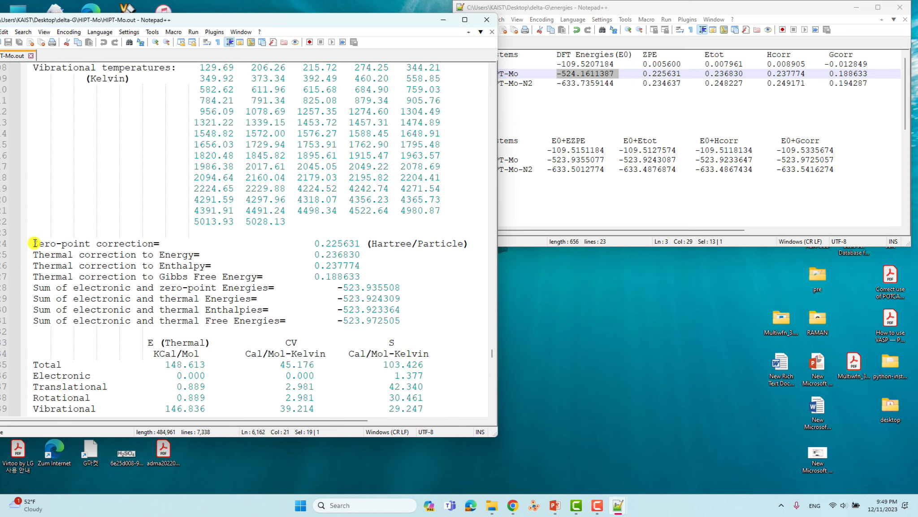
pyautogui.moveTo(35, 243); pyautogui.dragTo(360, 274)
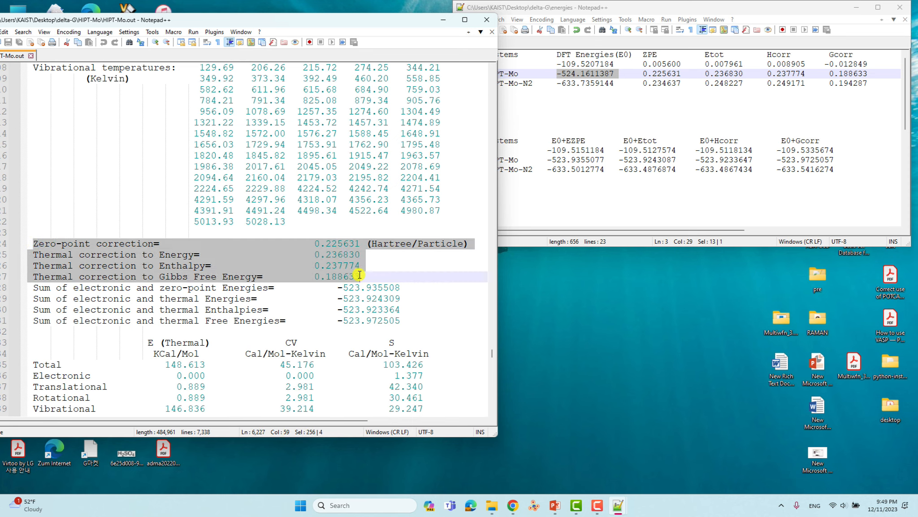
pyautogui.moveTo(30, 243); pyautogui.dragTo(374, 275)
pyautogui.click(336, 255)
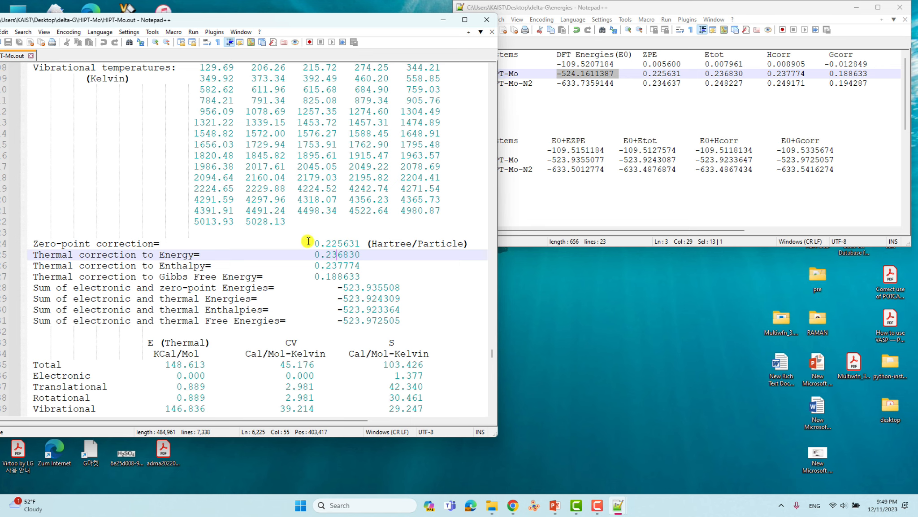
# - Compare HIPT-Mo.out's ZPE 0.225631 and energy correction 0.236830 with the table's ZPE and Etot
pyautogui.moveTo(314, 243); pyautogui.dragTo(361, 244)
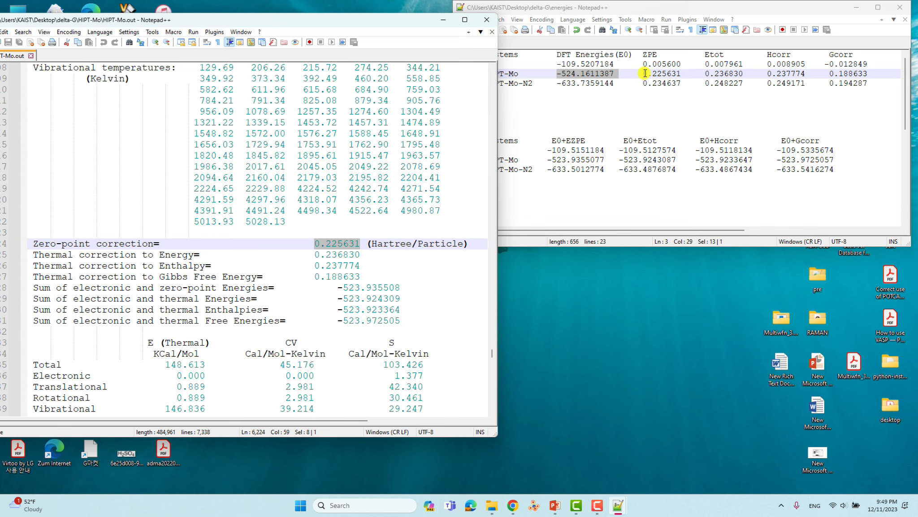
pyautogui.moveTo(645, 74); pyautogui.dragTo(672, 74)
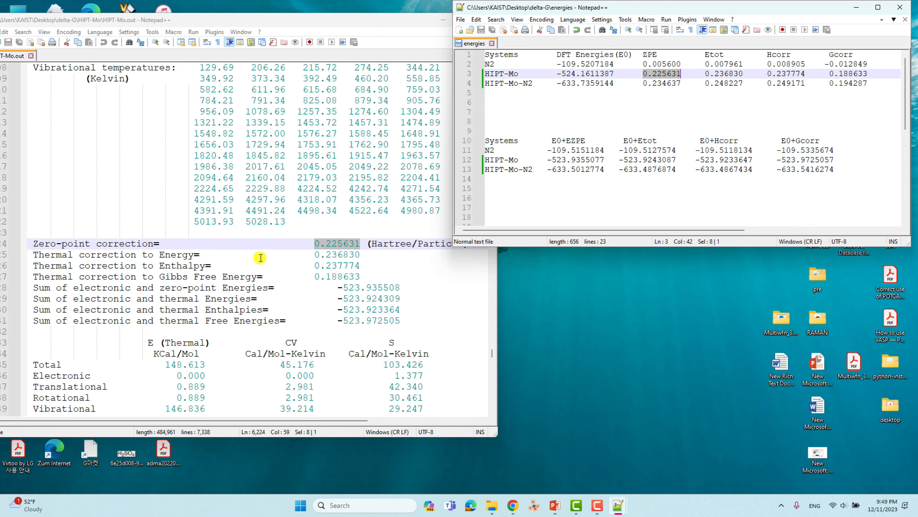
pyautogui.moveTo(314, 255); pyautogui.dragTo(360, 254)
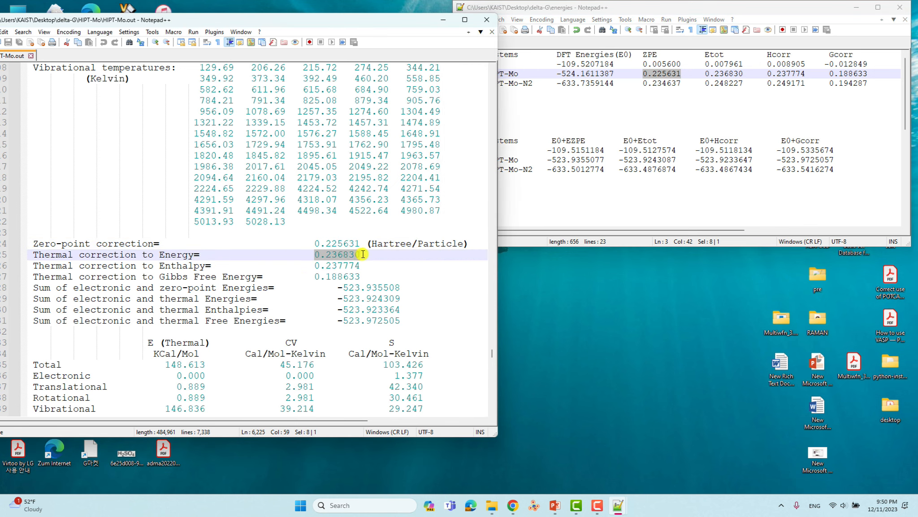
pyautogui.click(742, 76)
pyautogui.moveTo(742, 76); pyautogui.dragTo(705, 75)
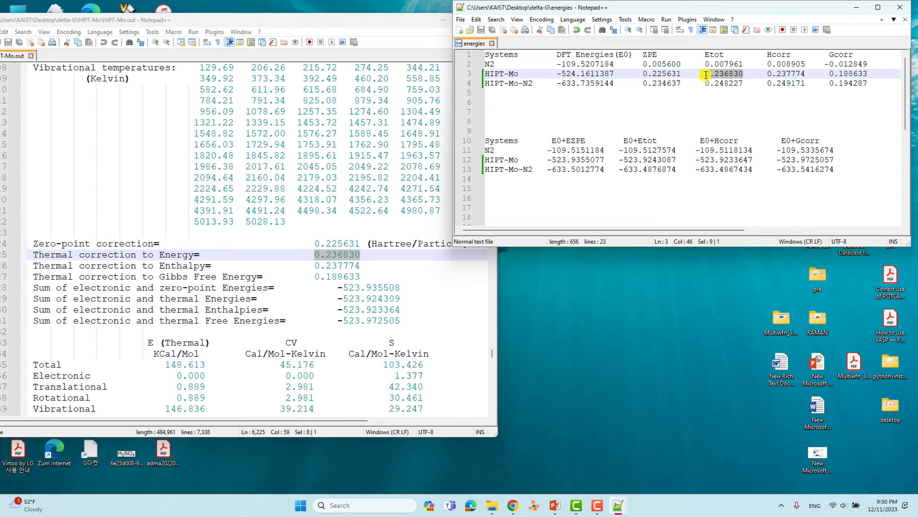
# - Compare the enthalpy 0.237774 and Gibbs 0.188633 corrections with the table's Hcorr and Gcorr
pyautogui.moveTo(317, 265); pyautogui.dragTo(363, 265)
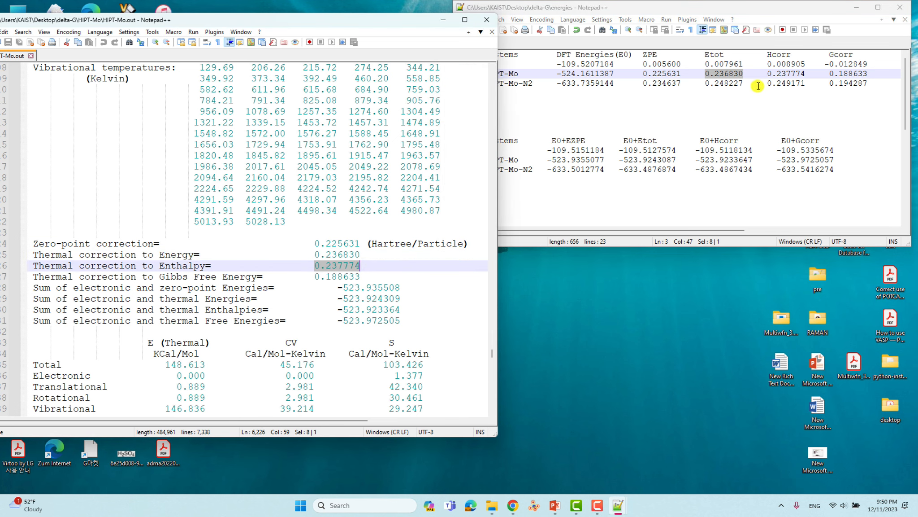
pyautogui.click(769, 74)
pyautogui.moveTo(769, 73); pyautogui.dragTo(807, 74)
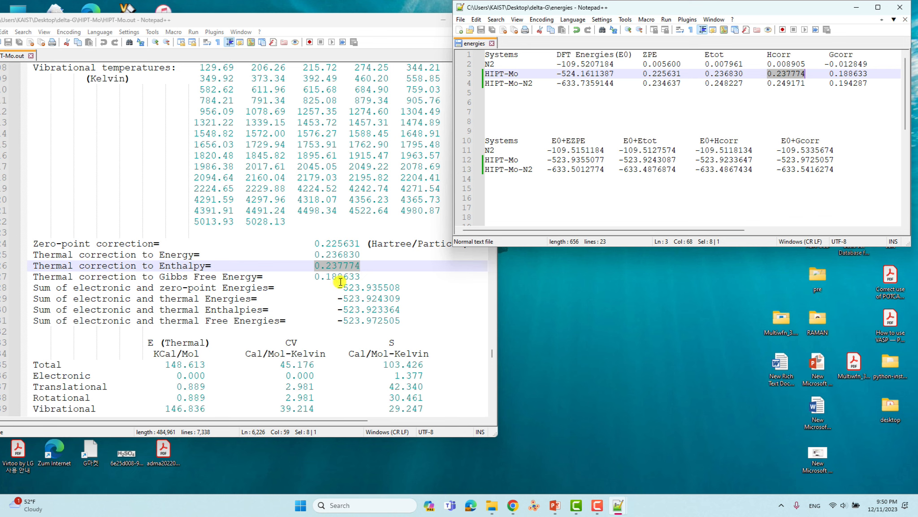
pyautogui.click(317, 278)
pyautogui.moveTo(317, 277); pyautogui.dragTo(357, 277)
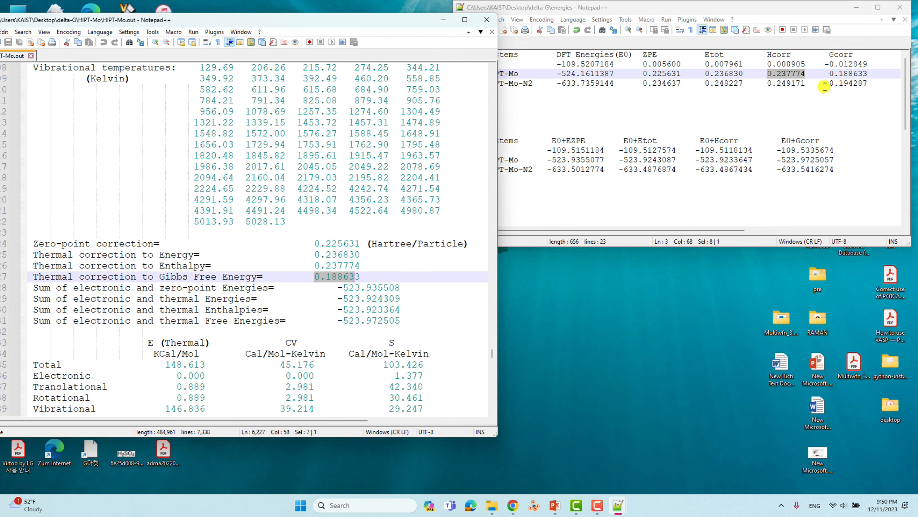
pyautogui.click(829, 73)
pyautogui.moveTo(829, 73); pyautogui.dragTo(868, 74)
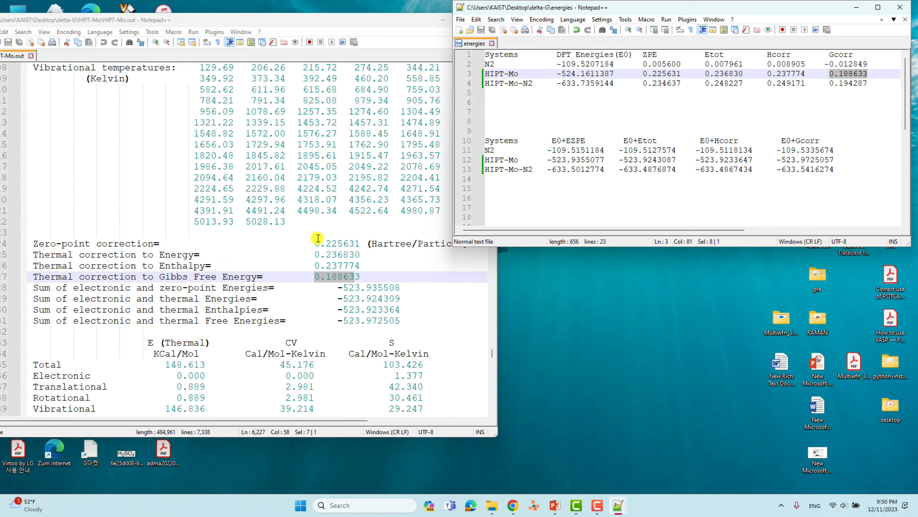
pyautogui.click(737, 131)
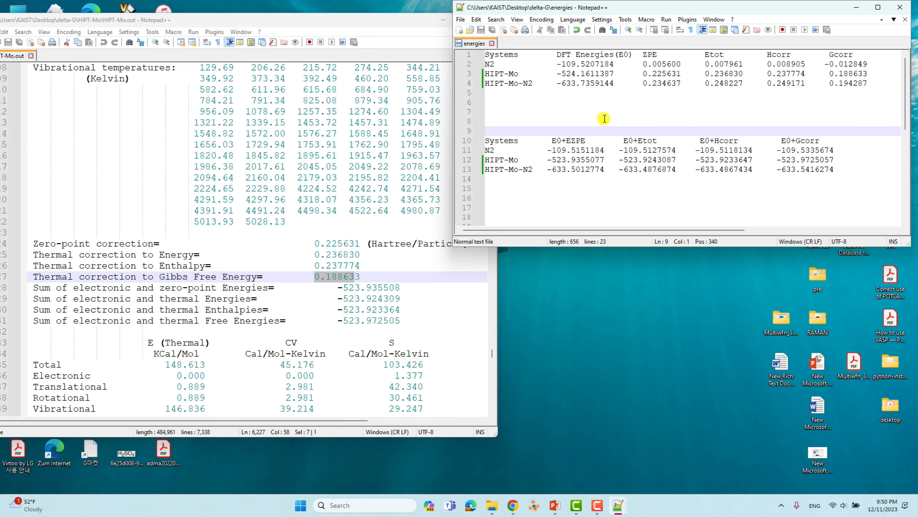
pyautogui.moveTo(534, 85); pyautogui.dragTo(483, 84)
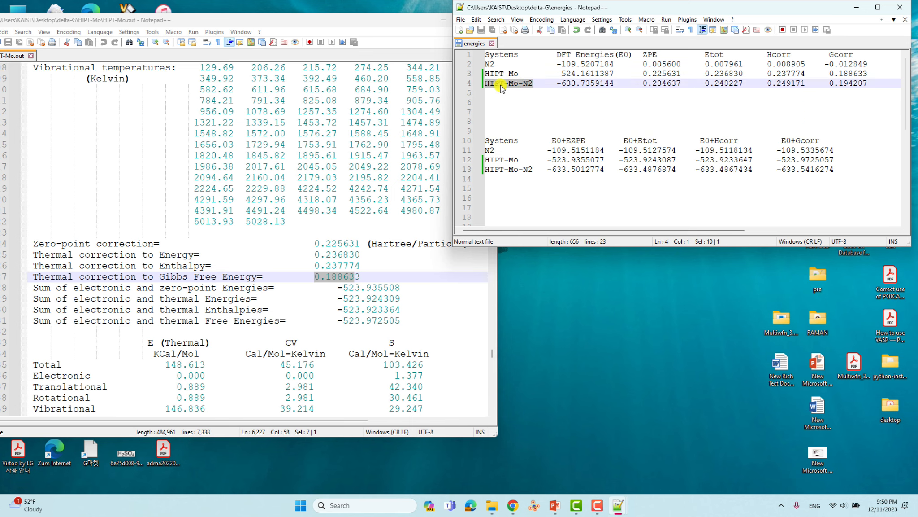
pyautogui.moveTo(552, 84); pyautogui.dragTo(624, 85)
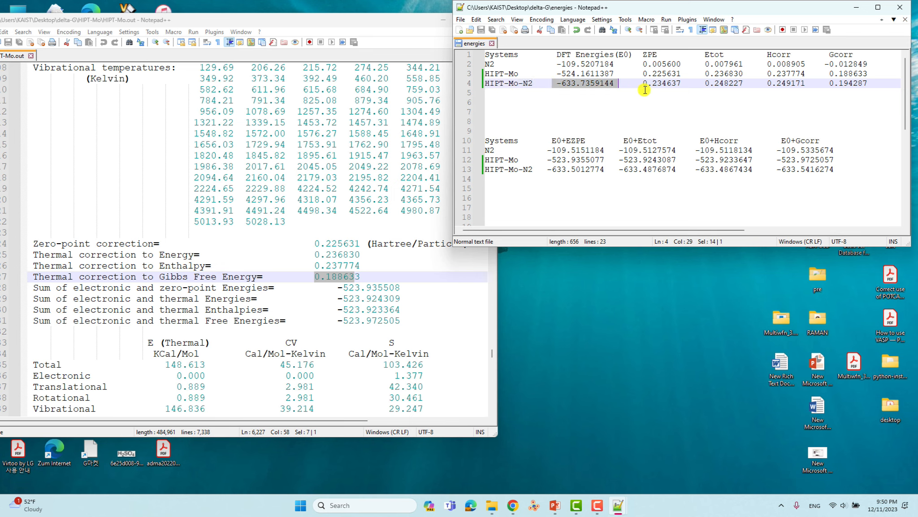
pyautogui.click(720, 85)
pyautogui.click(777, 85)
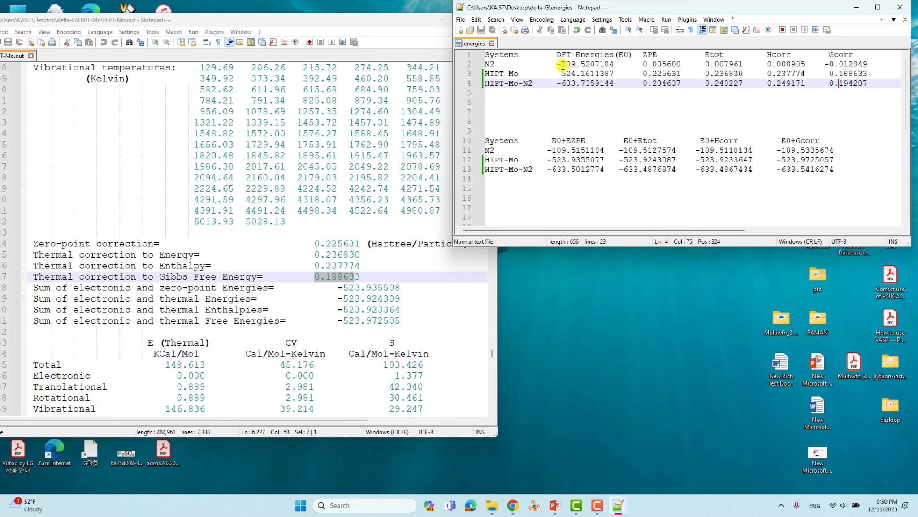
pyautogui.moveTo(557, 63); pyautogui.dragTo(614, 64)
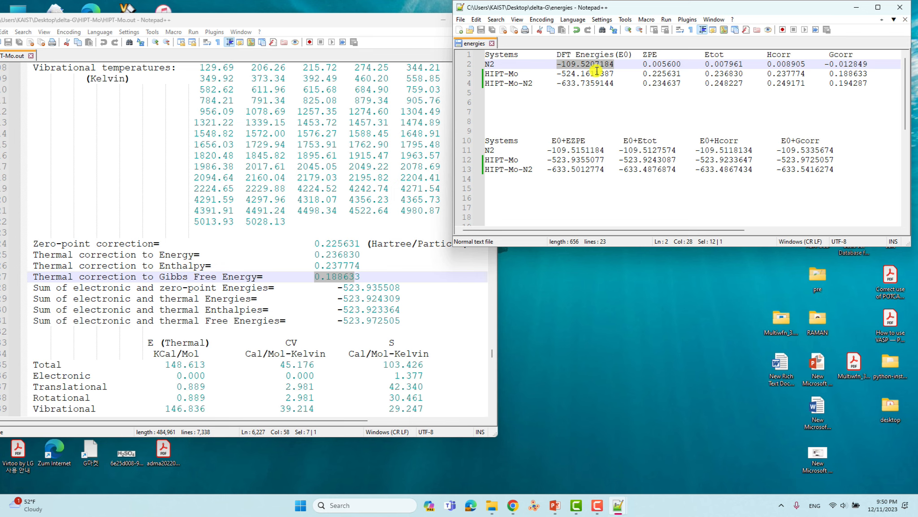
pyautogui.click(659, 65)
pyautogui.click(714, 65)
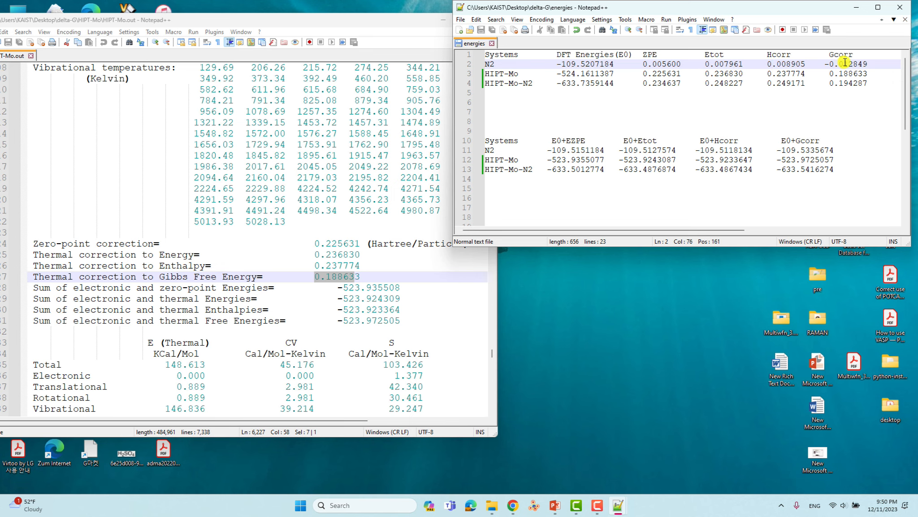
pyautogui.moveTo(870, 63); pyautogui.dragTo(828, 63)
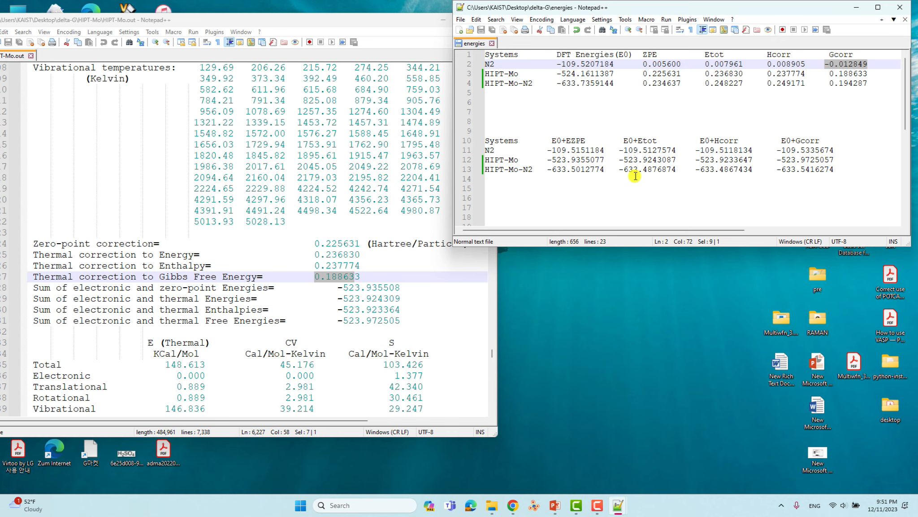
# - Maximize the energies window and select the HIPT-Mo row and its E0+EZPE value -523.9355077
pyautogui.click(877, 7)
pyautogui.click(432, 119)
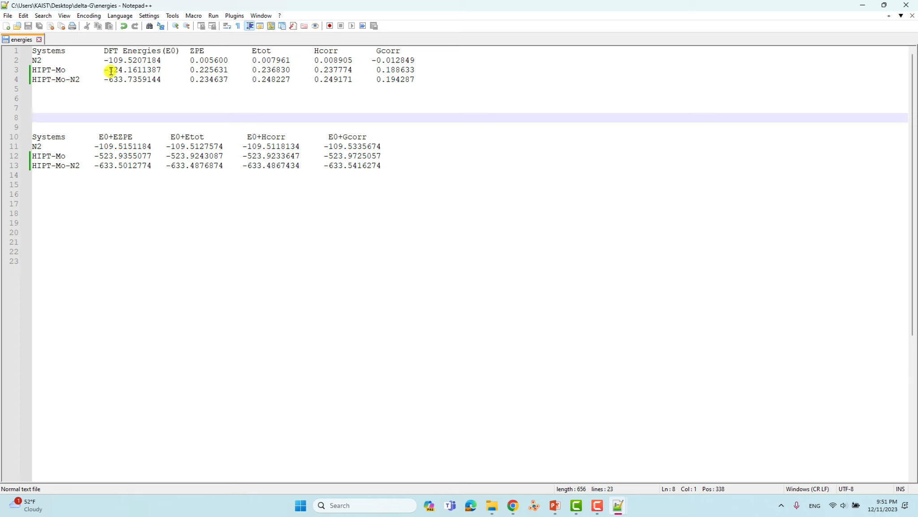
pyautogui.click(41, 70)
pyautogui.moveTo(41, 70); pyautogui.dragTo(451, 69)
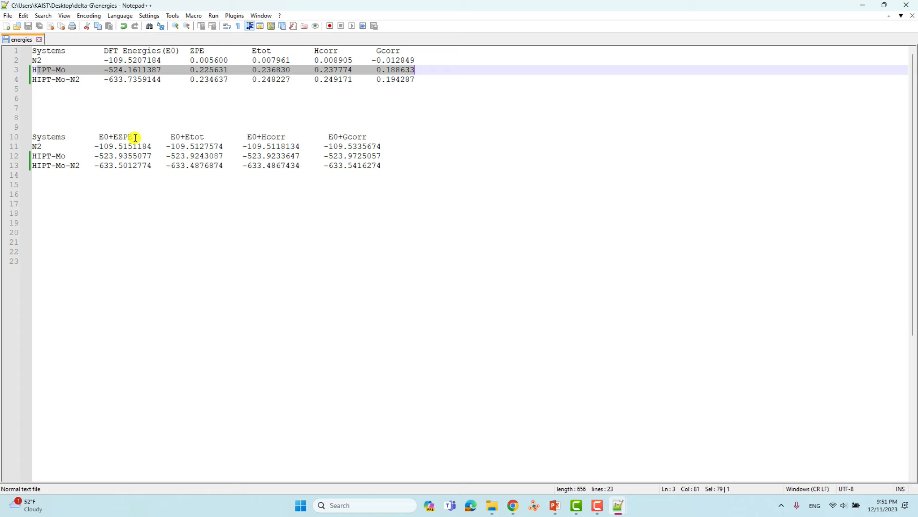
pyautogui.moveTo(157, 156); pyautogui.dragTo(96, 158)
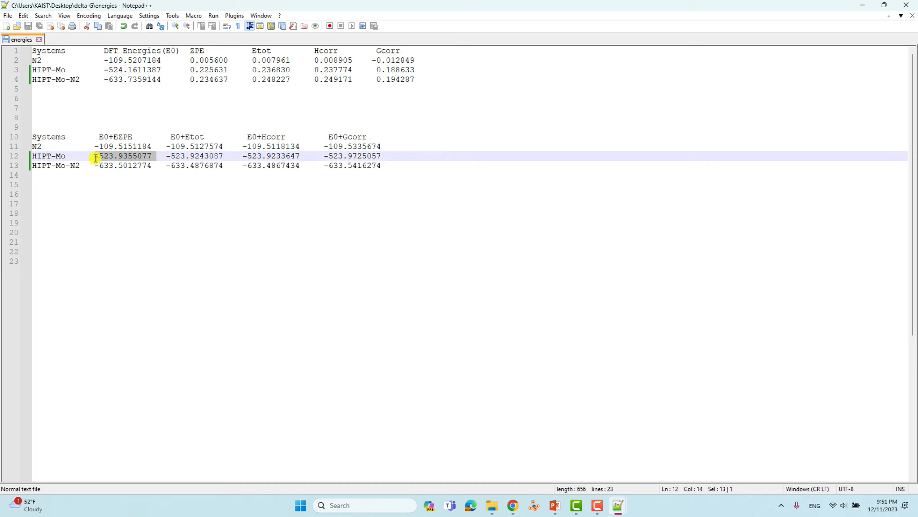
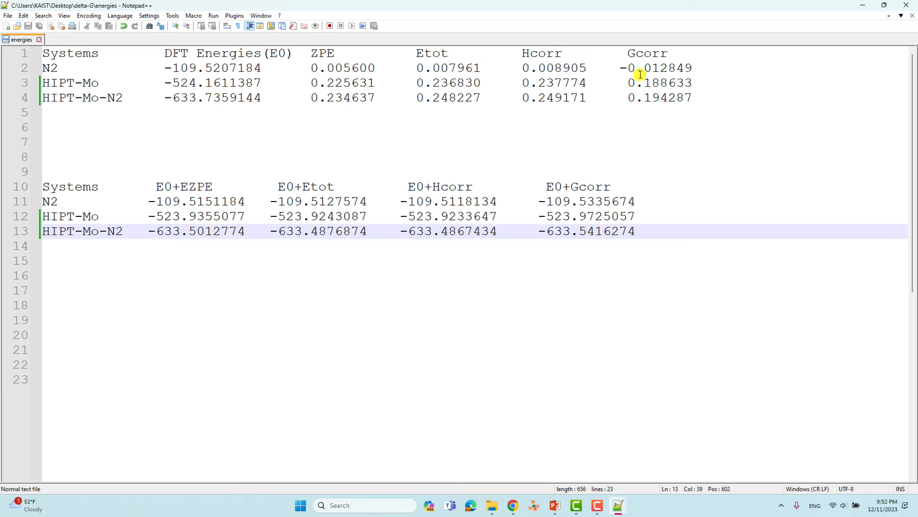
# - Select the N2 Gcorr and E0+Gcorr values, then minimize Notepad++ and the output window
pyautogui.moveTo(619, 68); pyautogui.dragTo(680, 66)
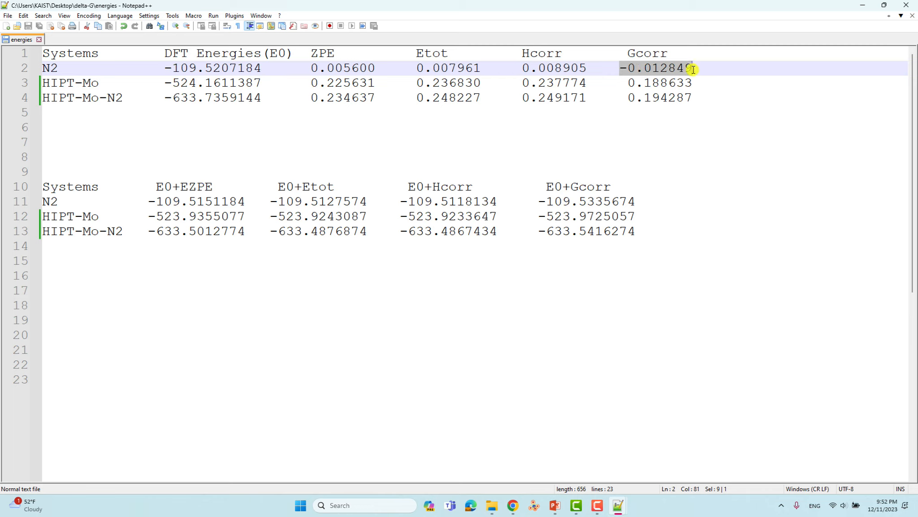
pyautogui.moveTo(531, 201); pyautogui.dragTo(637, 200)
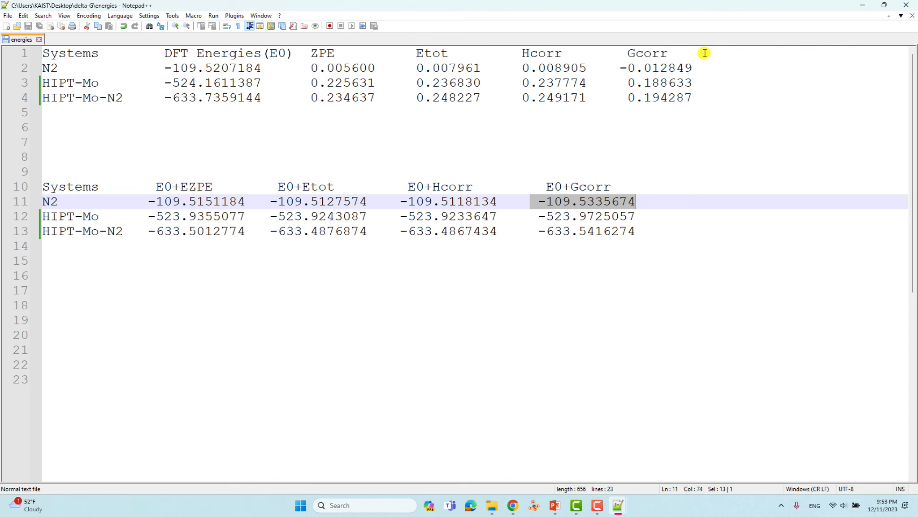
pyautogui.click(871, 5)
pyautogui.click(443, 18)
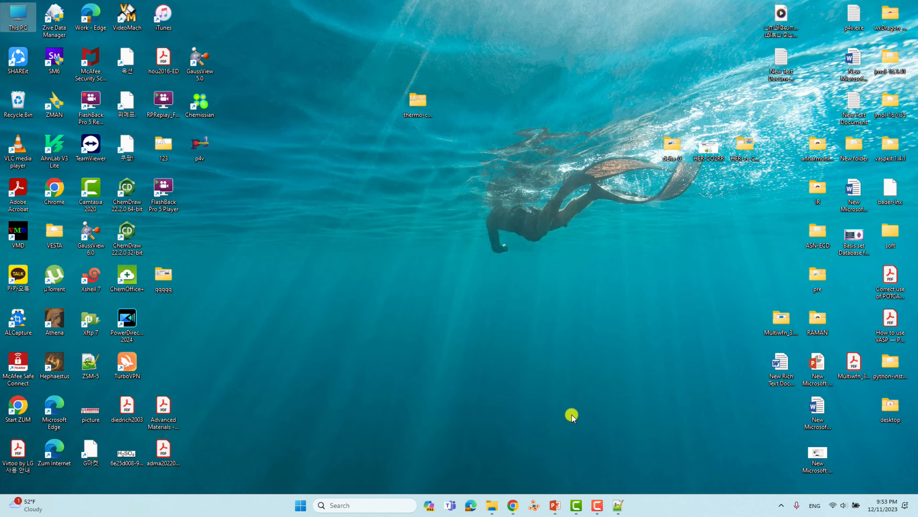
# - Open delta-G.docx, dismiss the recovery pane, and show it maximized and zoomed in
pyautogui.click(492, 505)
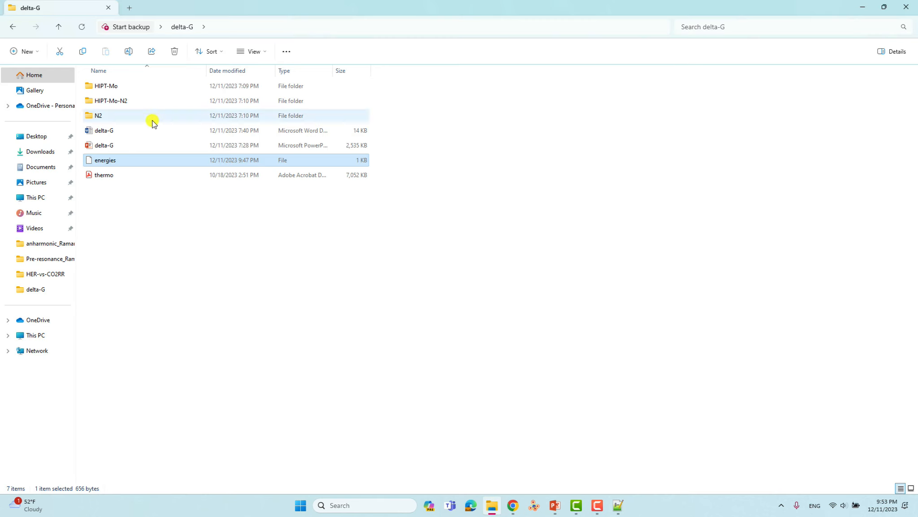
pyautogui.doubleClick(105, 130)
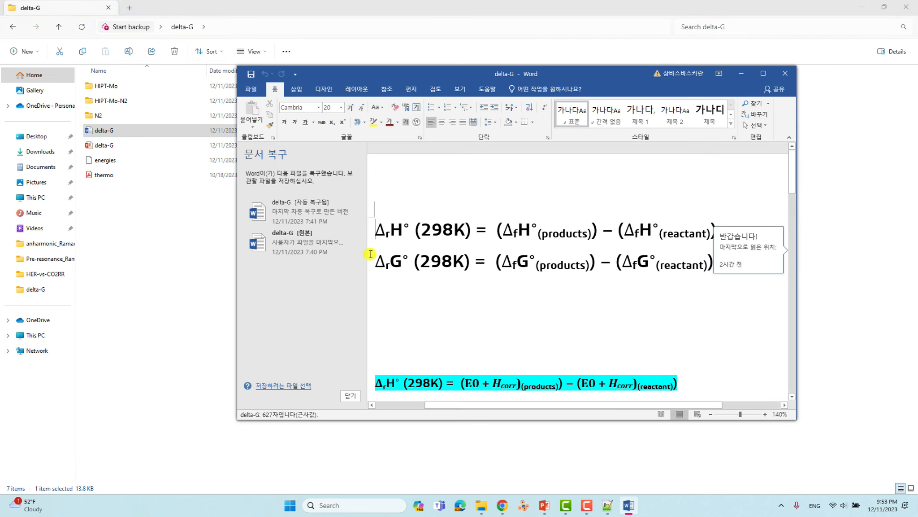
pyautogui.click(350, 395)
pyautogui.click(541, 240)
pyautogui.click(763, 73)
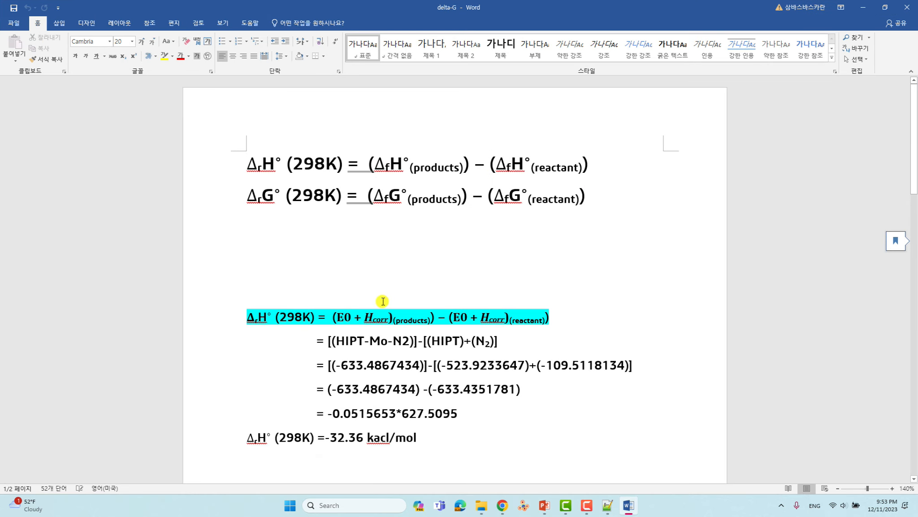
pyautogui.keyDown('ctrl'); pyautogui.scroll(3, 383, 301); pyautogui.keyUp('ctrl')
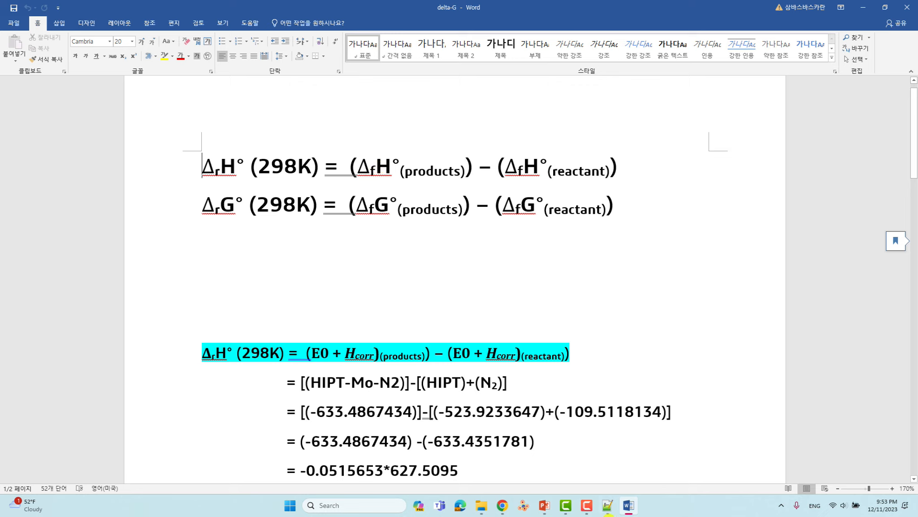
# - Bring up the energies file and try selecting the E0+Hcorr entries on lines 10–12
pyautogui.moveTo(608, 507)
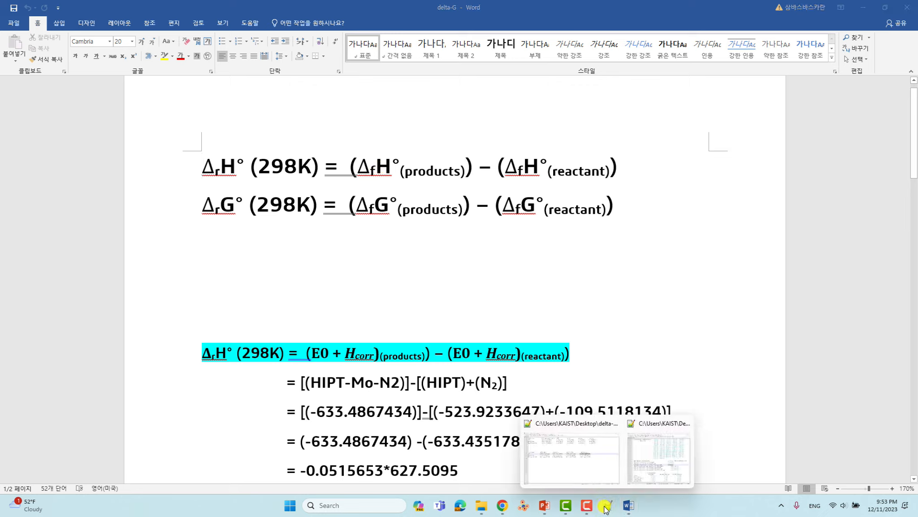
pyautogui.click(592, 461)
pyautogui.click(407, 185)
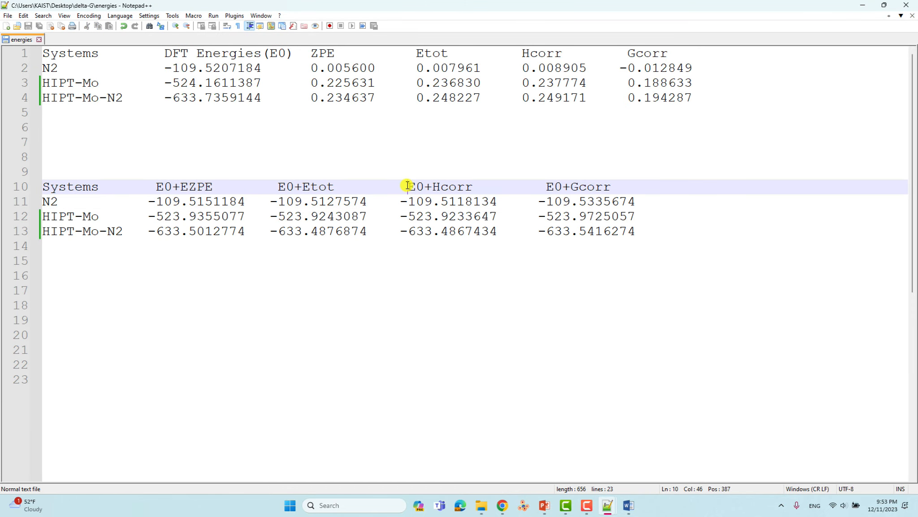
pyautogui.moveTo(408, 185); pyautogui.dragTo(408, 216)
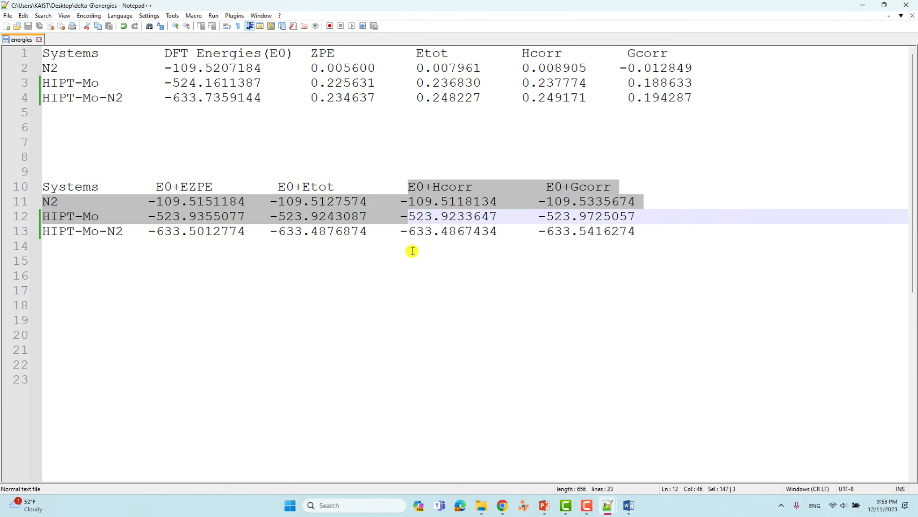
pyautogui.click(412, 255)
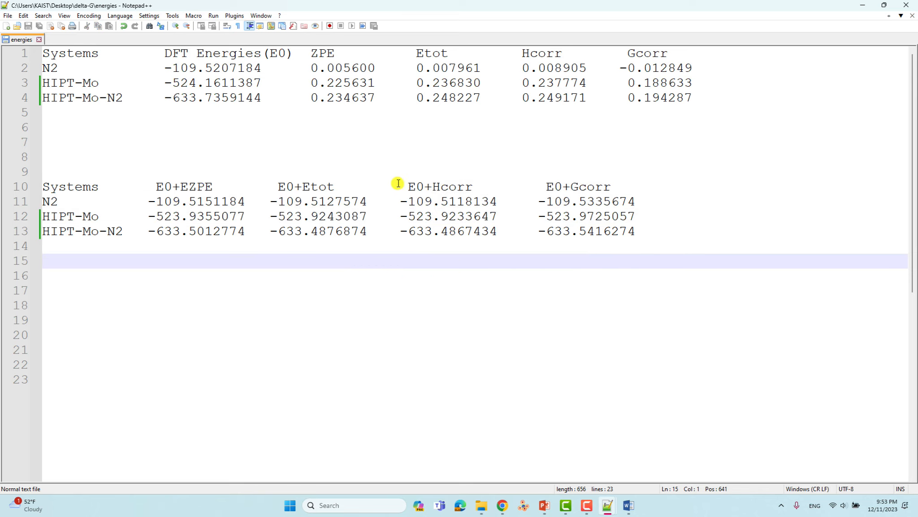
pyautogui.moveTo(404, 185); pyautogui.dragTo(430, 216)
pyautogui.click(430, 192)
# - Block-select the E0+Hcorr and E0+Gcorr columns, then restore the editor window down
pyautogui.click(402, 178)
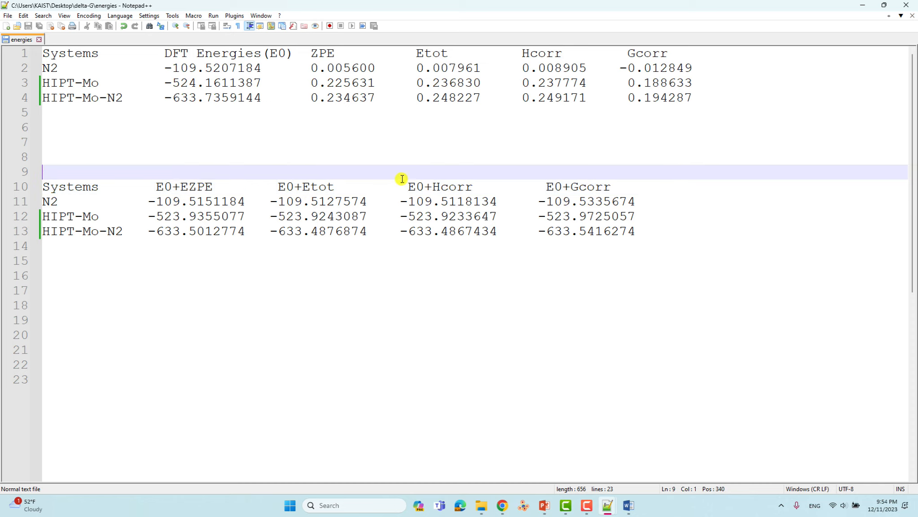
pyautogui.click(398, 184)
pyautogui.keyDown('alt'); pyautogui.moveTo(398, 183); pyautogui.dragTo(498, 232); pyautogui.keyUp('alt')
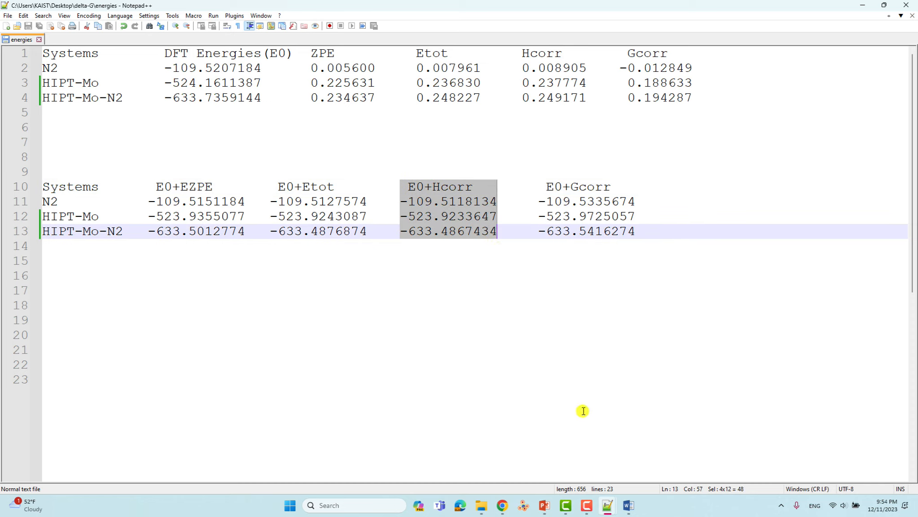
pyautogui.click(541, 184)
pyautogui.keyDown('alt'); pyautogui.moveTo(537, 180); pyautogui.dragTo(648, 243); pyautogui.keyUp('alt')
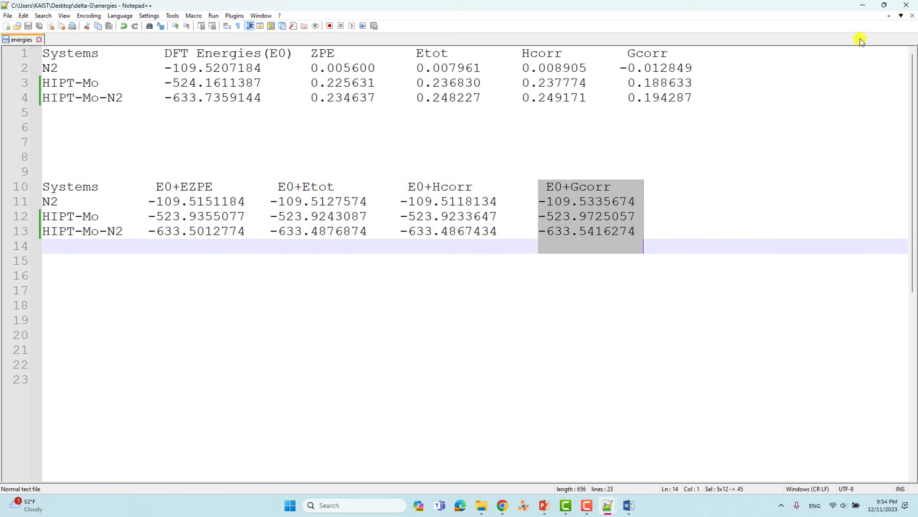
pyautogui.click(885, 8)
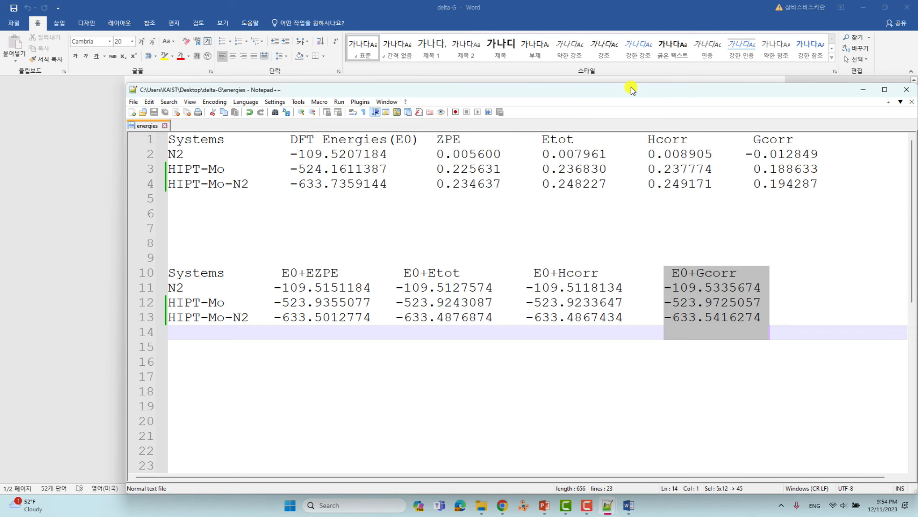
# - Rearrange the energies and Word windows, then delete the blank line above the ΔrH° block
pyautogui.moveTo(631, 86); pyautogui.dragTo(747, 221)
pyautogui.moveTo(685, 14); pyautogui.dragTo(395, 29)
pyautogui.click(641, 30)
pyautogui.scroll(-3, 519, 192)
pyautogui.scroll(3, 519, 192)
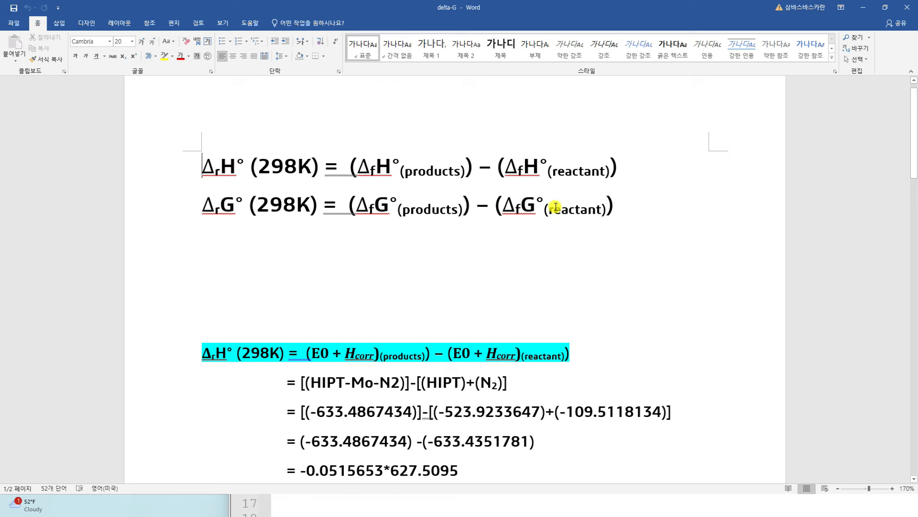
pyautogui.scroll(-3, 509, 262)
pyautogui.scroll(3, 282, 262)
pyautogui.click(283, 262)
pyautogui.press('Delete')
# - Change the ΔrH° reactant term from (HIPT) to (HIPT-Mo) and take Word out of full screen
pyautogui.scroll(-3, 285, 267)
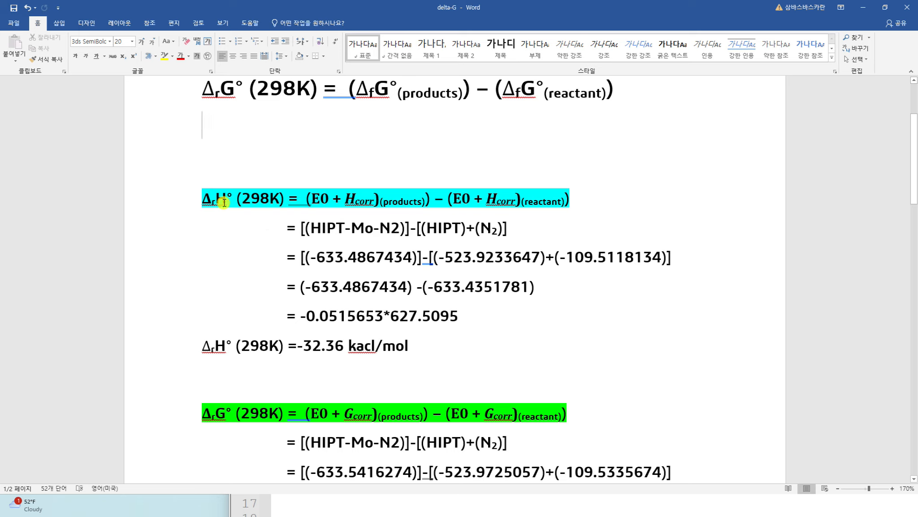
pyautogui.click(328, 201)
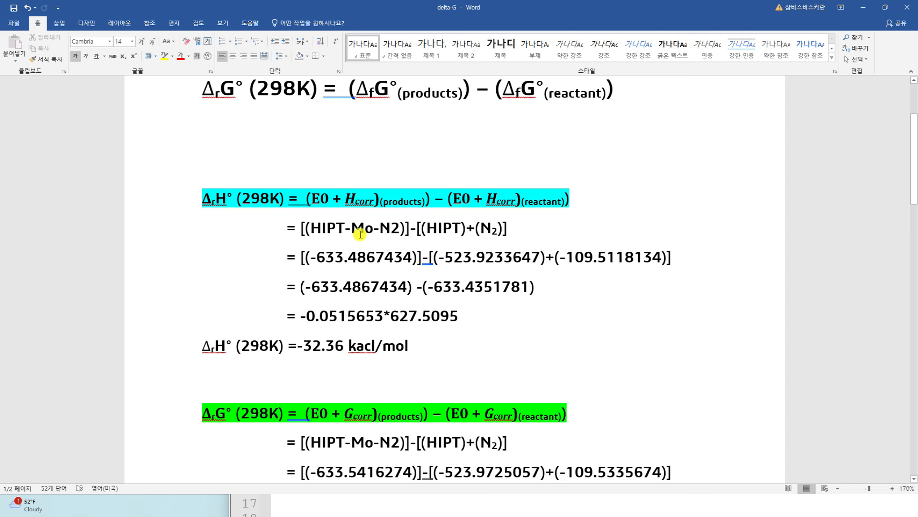
pyautogui.keyDown('ctrl'); pyautogui.scroll(3, 350, 232); pyautogui.keyUp('ctrl')
pyautogui.keyDown('ctrl'); pyautogui.scroll(2, 347, 236); pyautogui.keyUp('ctrl')
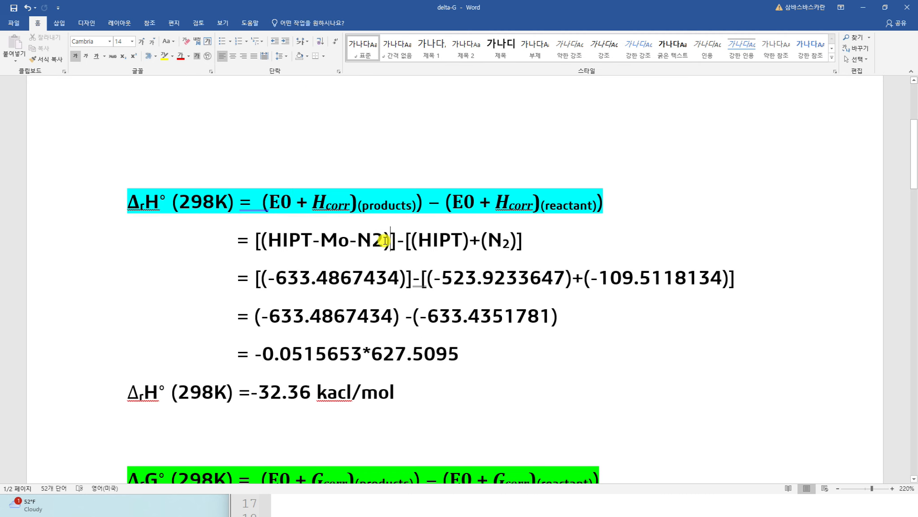
pyautogui.moveTo(385, 241); pyautogui.dragTo(289, 241)
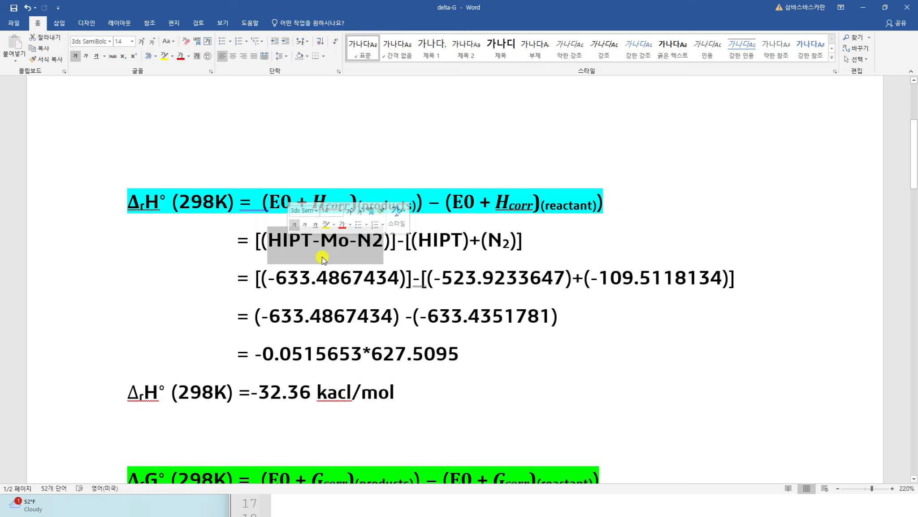
pyautogui.click(422, 241)
pyautogui.click(461, 239)
pyautogui.write('-Mo')
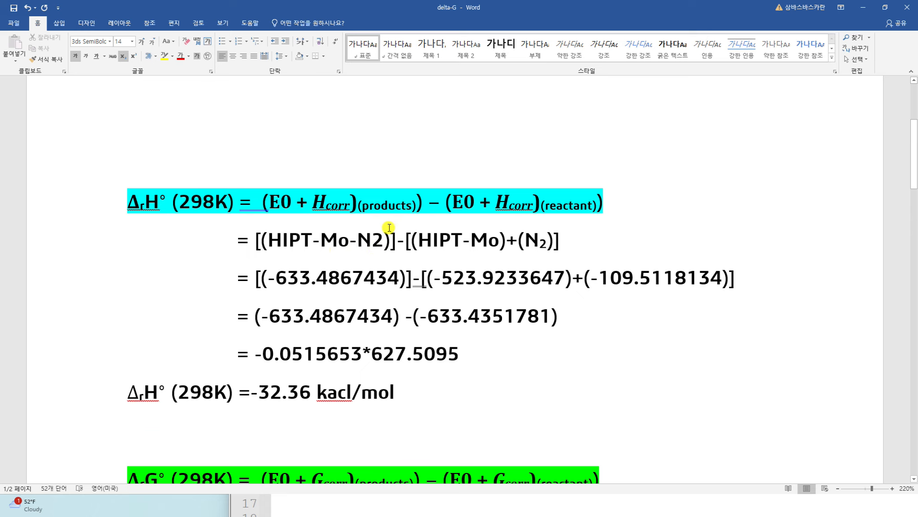
pyautogui.scroll(-3, 403, 231)
pyautogui.scroll(1, 417, 229)
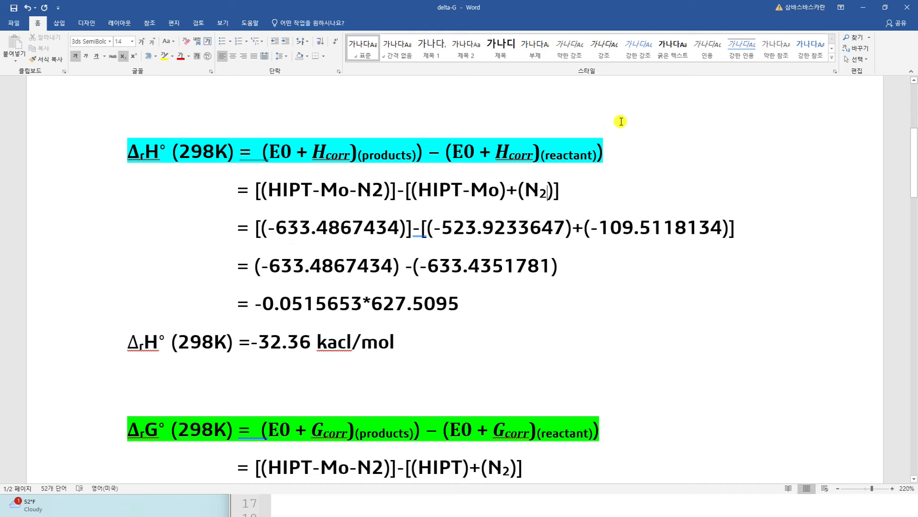
pyautogui.moveTo(617, 12); pyautogui.dragTo(302, 89)
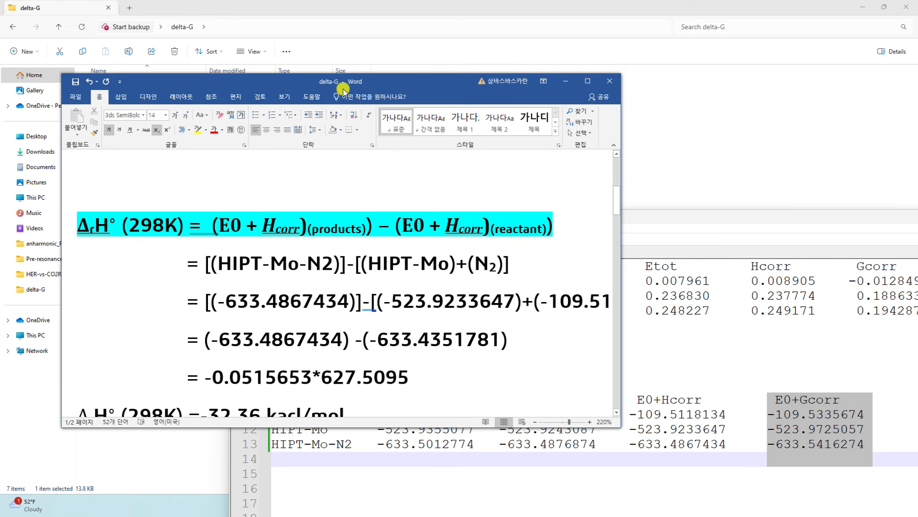
# - Place the Word derivation on the left and the energies table on the right
pyautogui.click(701, 219)
pyautogui.click(402, 85)
pyautogui.moveTo(403, 85); pyautogui.dragTo(297, 79)
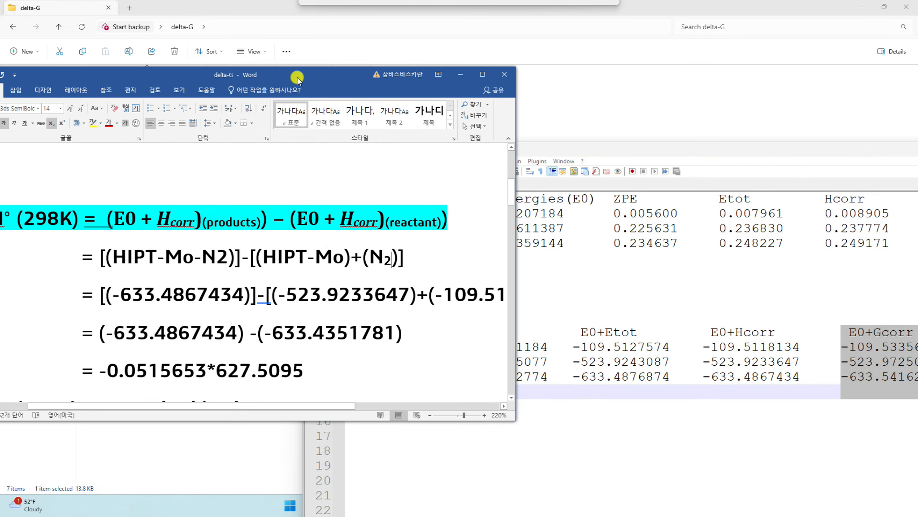
pyautogui.keyDown('ctrl'); pyautogui.scroll(-4, 254, 311); pyautogui.keyUp('ctrl')
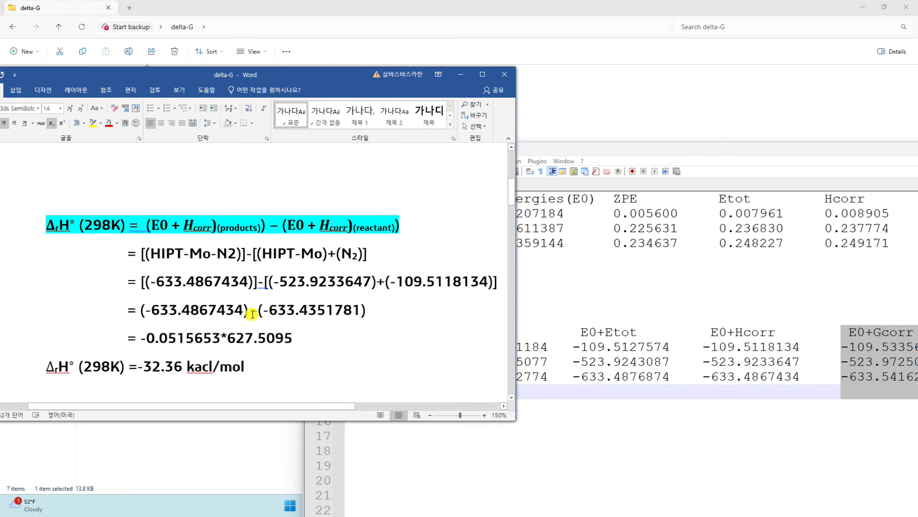
pyautogui.moveTo(602, 154); pyautogui.dragTo(650, 118)
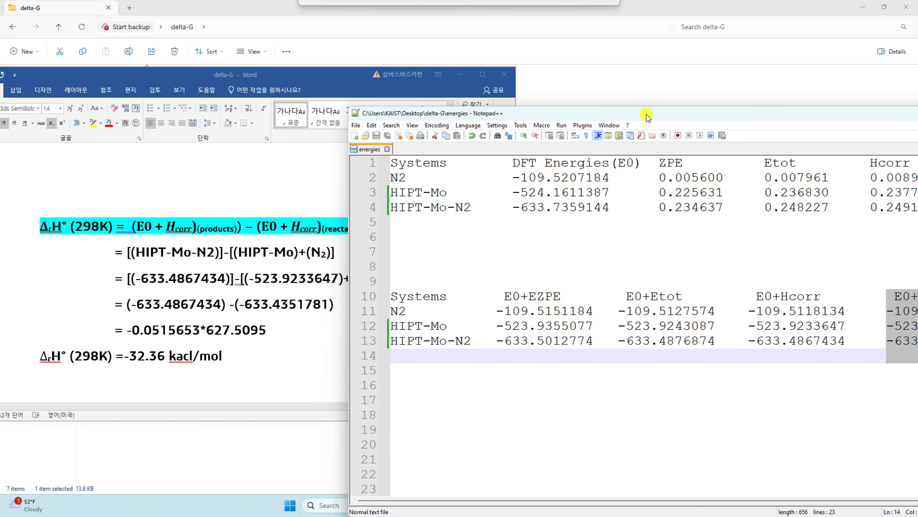
pyautogui.keyDown('ctrl'); pyautogui.scroll(-1, 649, 266); pyautogui.keyUp('ctrl')
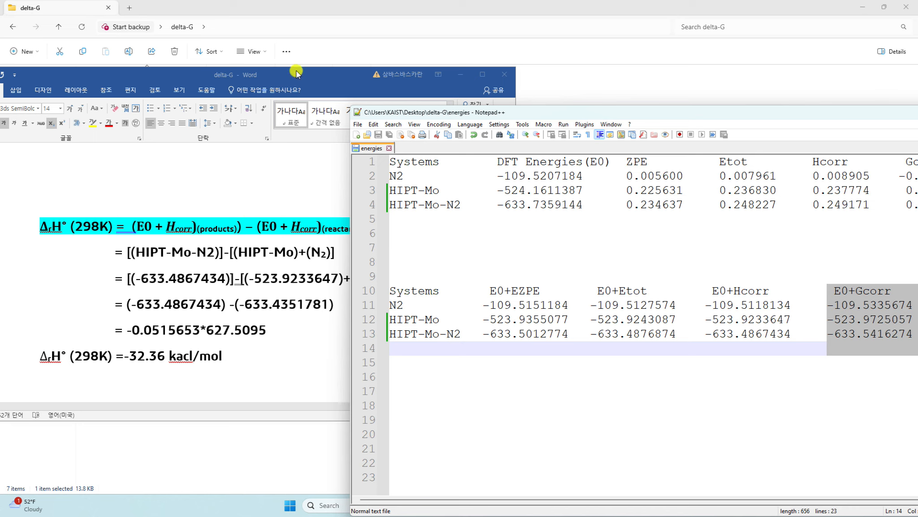
pyautogui.moveTo(296, 75); pyautogui.dragTo(281, 75)
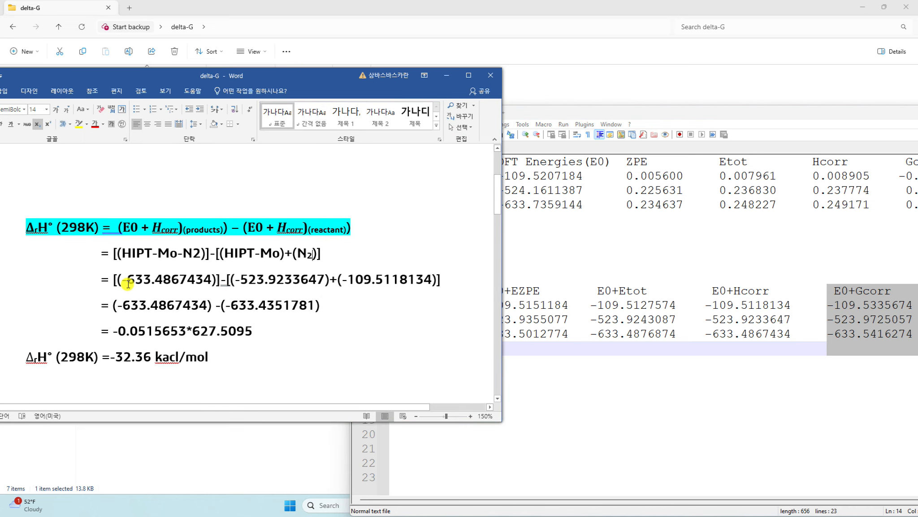
# - Check the ΔrH terms, including -523.9233647 and -109.5118134, against the table's E0+Hcorr energies
pyautogui.click(719, 307)
pyautogui.moveTo(705, 334); pyautogui.dragTo(792, 335)
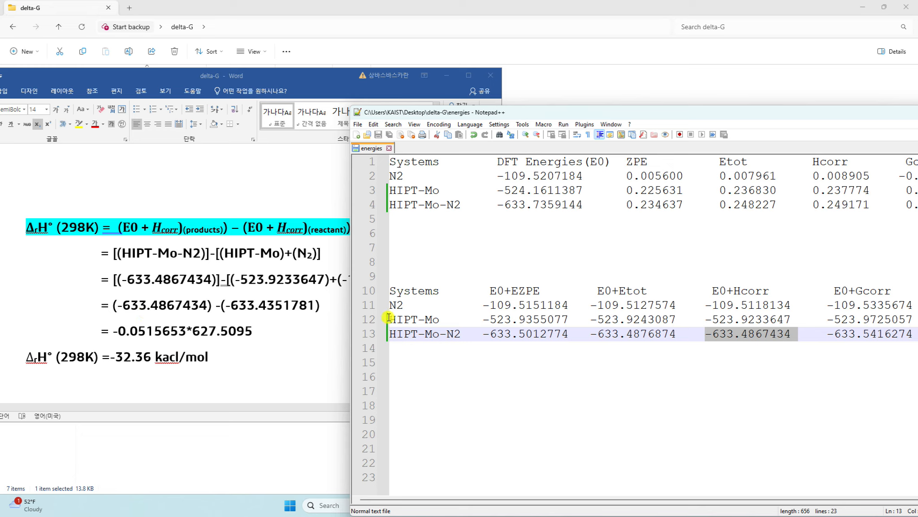
pyautogui.click(198, 279)
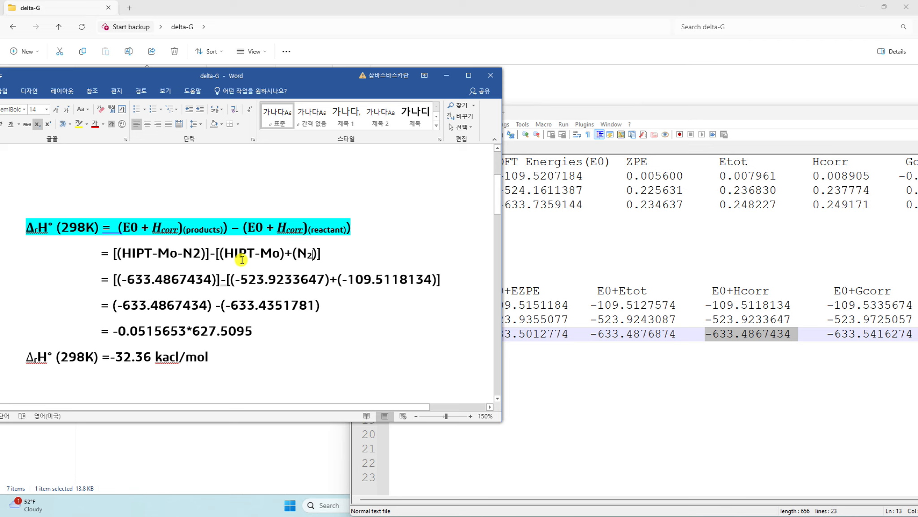
pyautogui.click(713, 321)
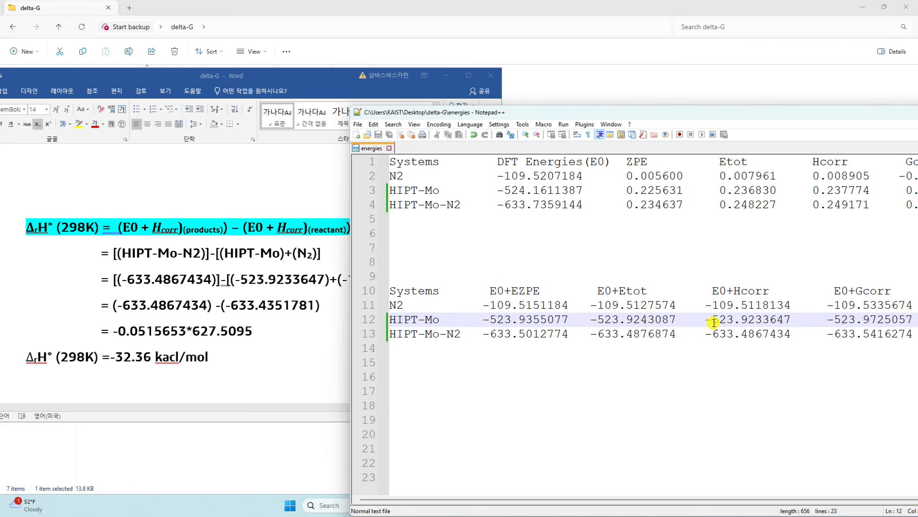
pyautogui.moveTo(706, 321); pyautogui.dragTo(791, 321)
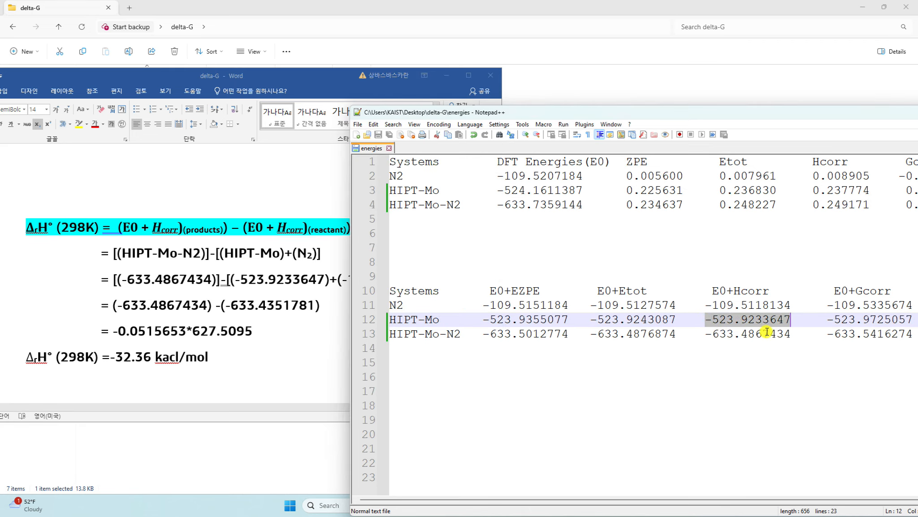
pyautogui.click(308, 279)
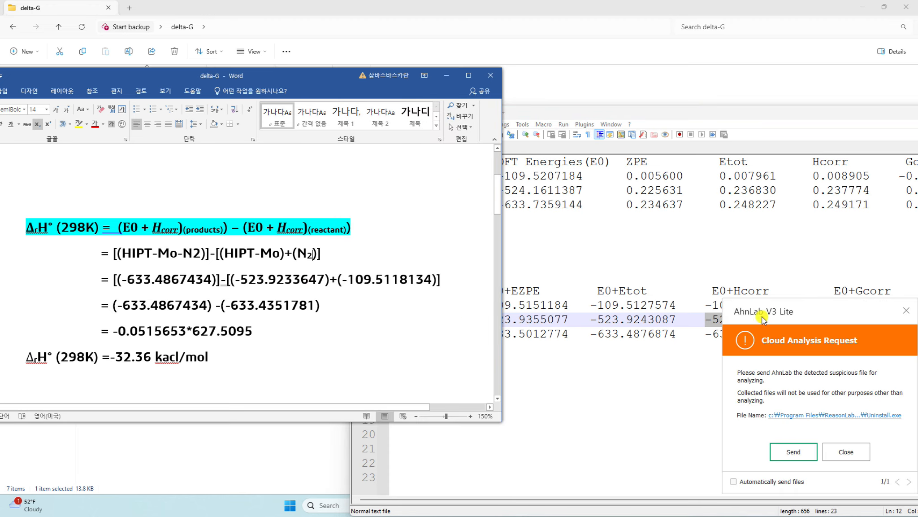
pyautogui.click(906, 314)
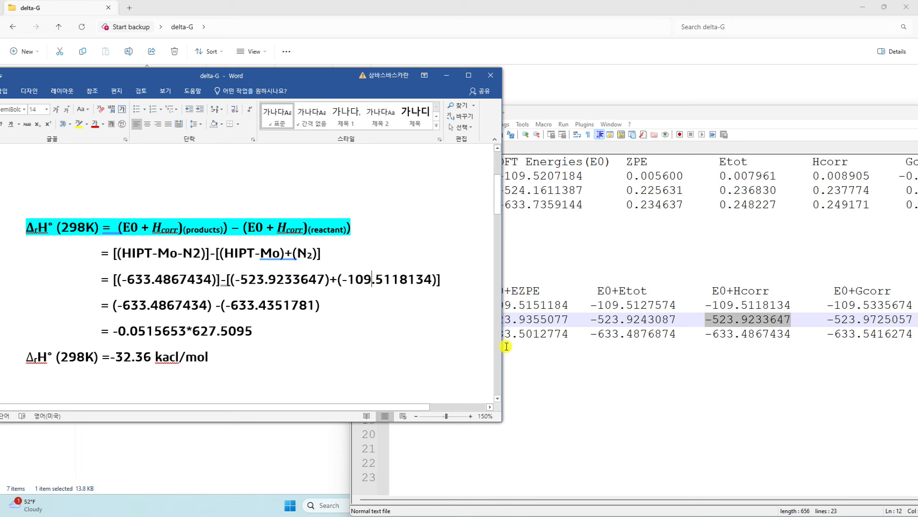
pyautogui.click(704, 304)
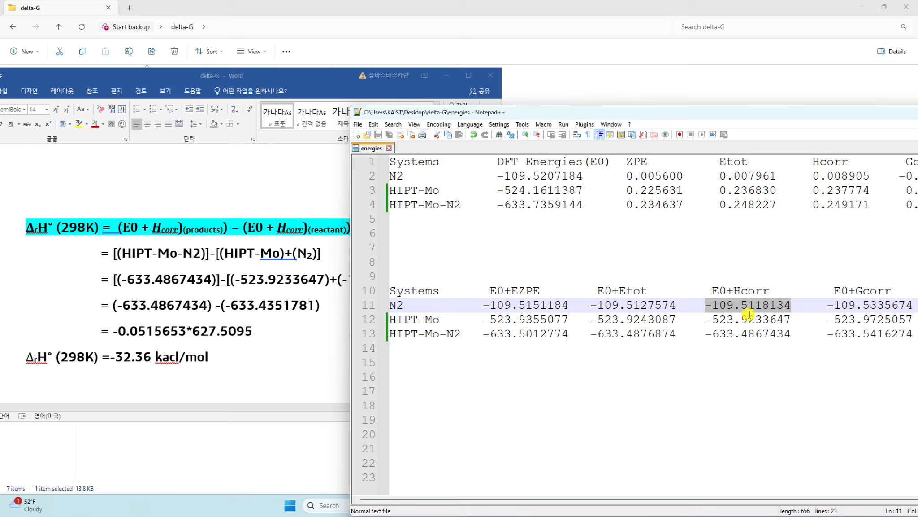
pyautogui.click(372, 279)
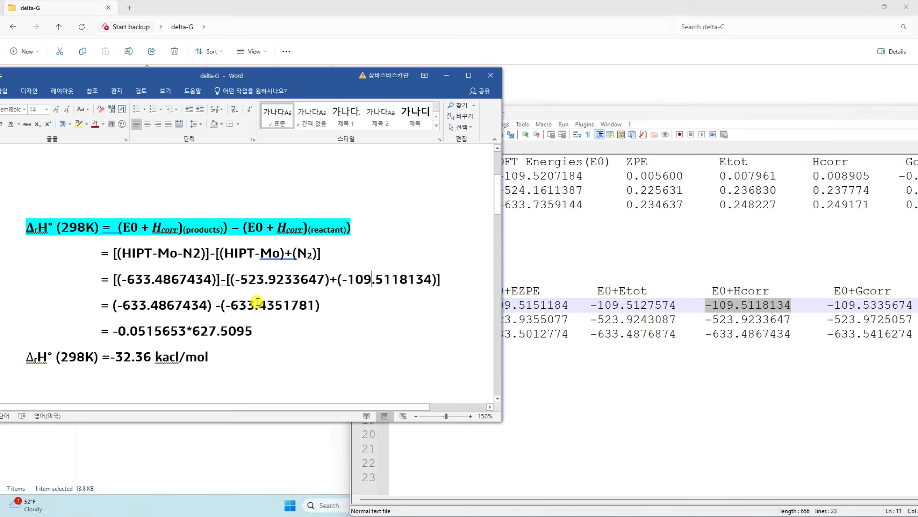
# - Maximize Word, delete the space before '-(' on line four, and select that expression
pyautogui.click(232, 305)
pyautogui.click(468, 76)
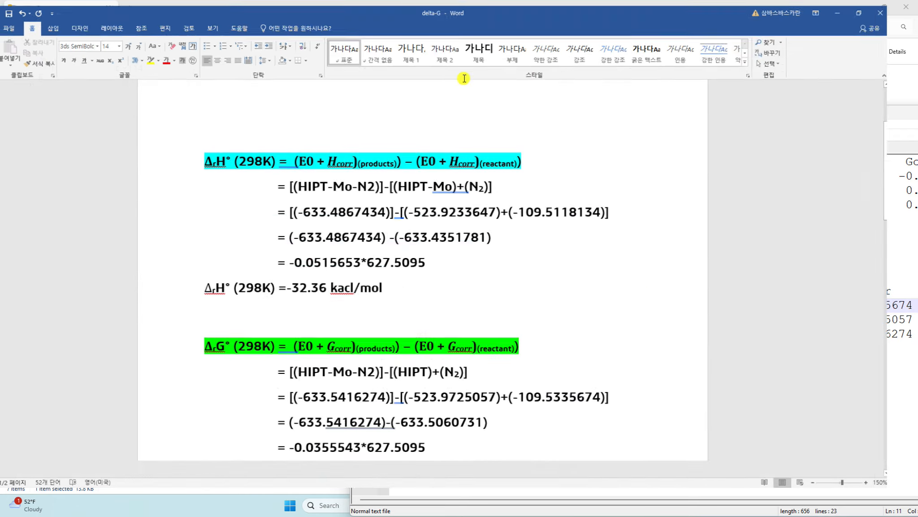
pyautogui.keyDown('ctrl'); pyautogui.scroll(5, 477, 297); pyautogui.keyUp('ctrl')
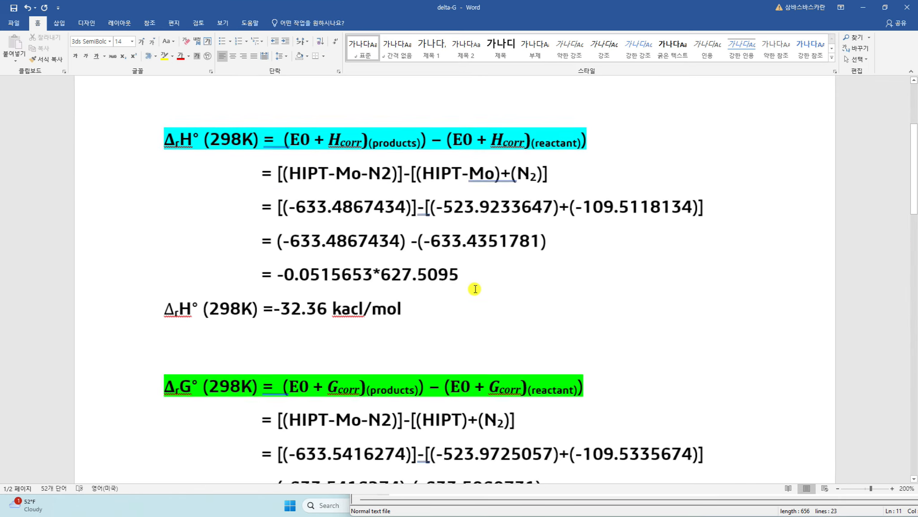
pyautogui.click(416, 248)
pyautogui.press('BackSpace')
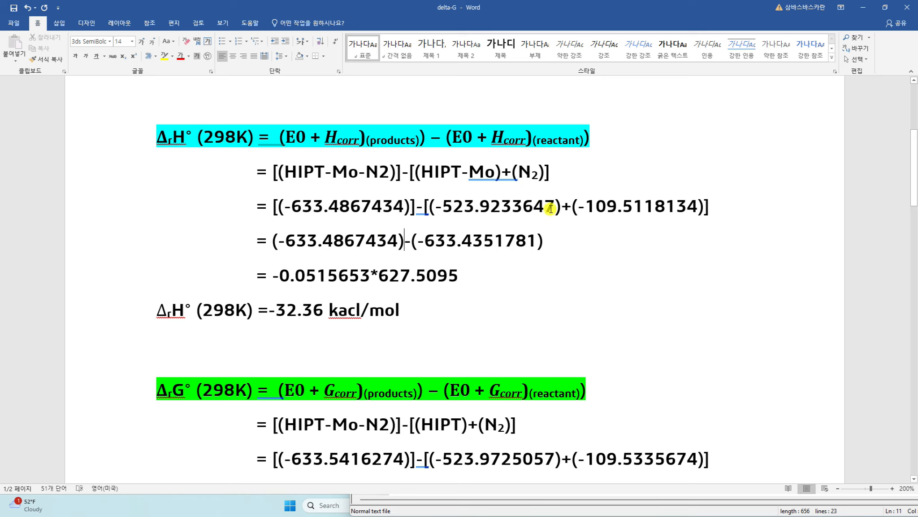
pyautogui.moveTo(543, 241); pyautogui.dragTo(278, 234)
pyautogui.hotkey('ctrl', 'c')
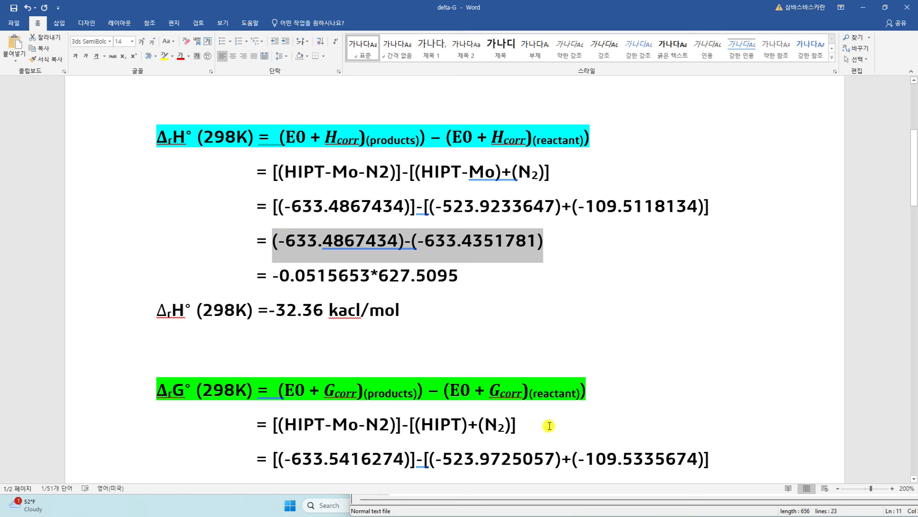
# - Evaluate (-633.4867434)-(-633.4351781) in Calculator, giving -0.0515653
pyautogui.click(325, 505)
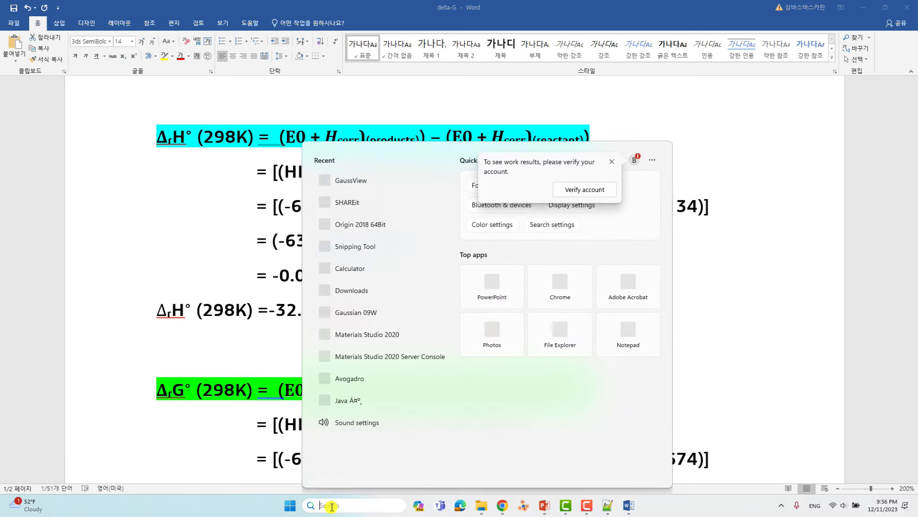
pyautogui.write('cal')
pyautogui.press('Return')
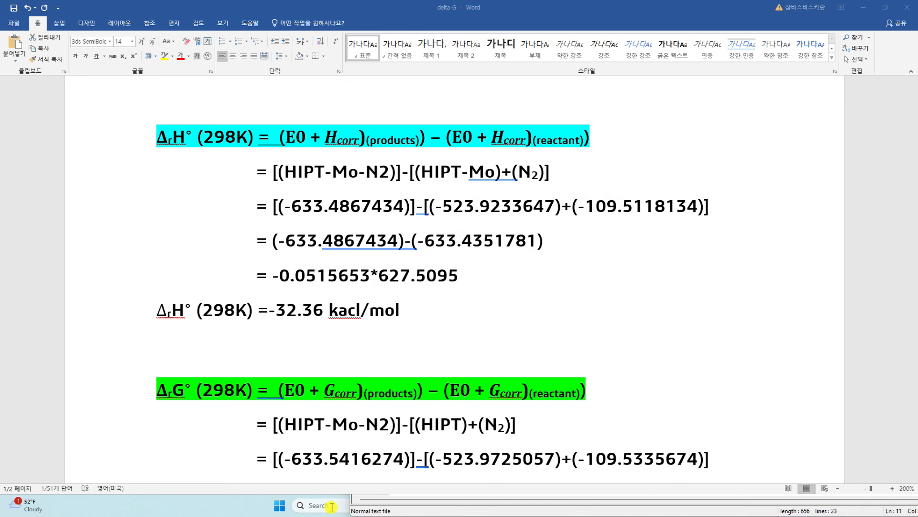
pyautogui.hotkey('ctrl', 'v')
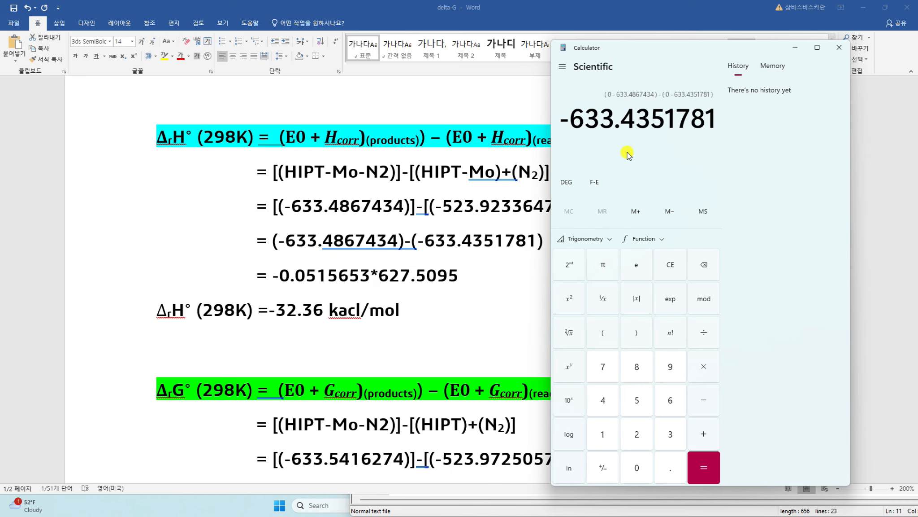
pyautogui.click(704, 468)
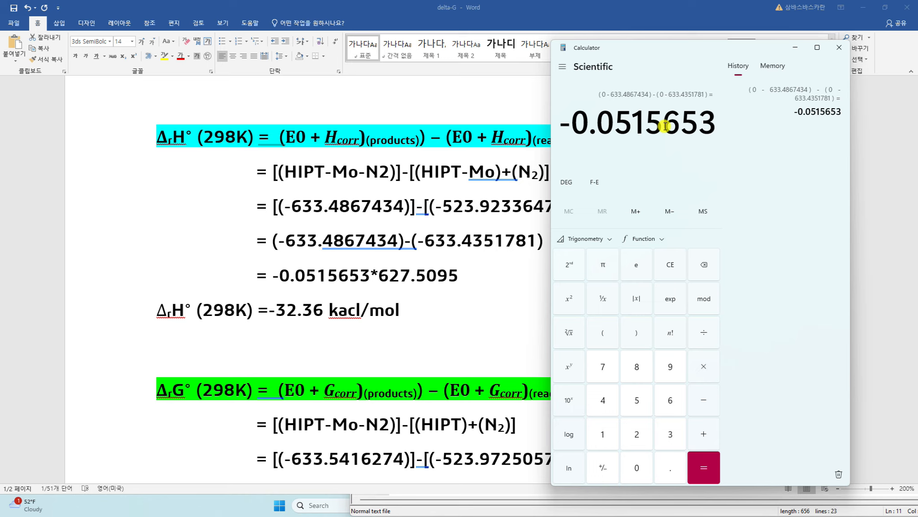
# - Return Word to full screen and select the conversion factor 627.5095
pyautogui.click(370, 275)
pyautogui.moveTo(720, 17); pyautogui.dragTo(482, 39)
pyautogui.click(769, 194)
pyautogui.click(400, 294)
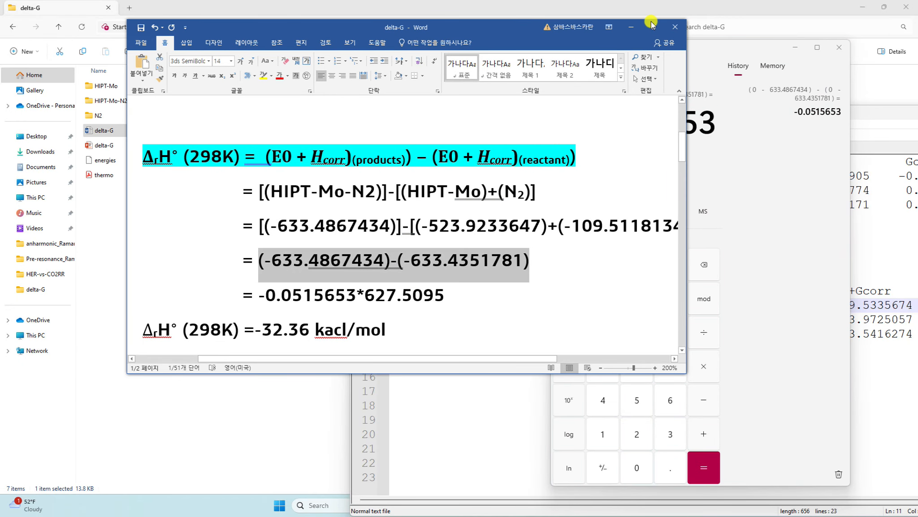
pyautogui.click(653, 26)
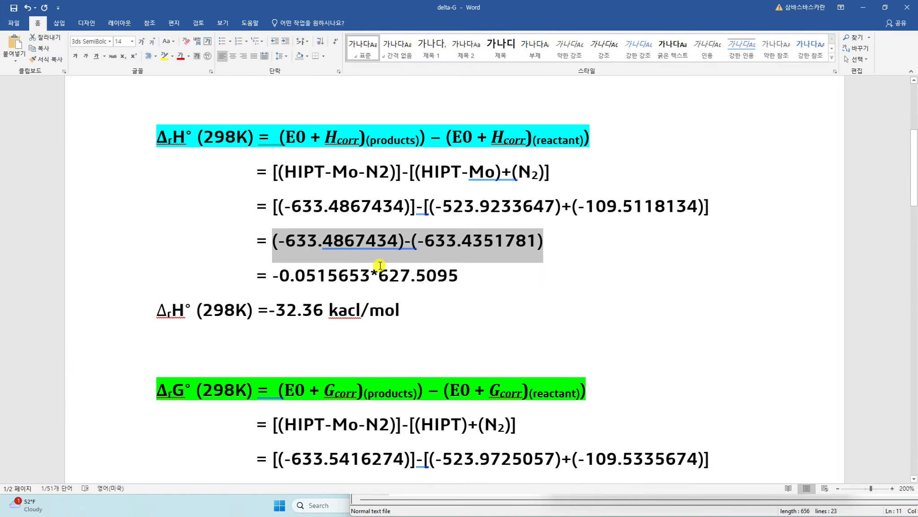
pyautogui.keyDown('ctrl'); pyautogui.scroll(3, 379, 264); pyautogui.keyUp('ctrl')
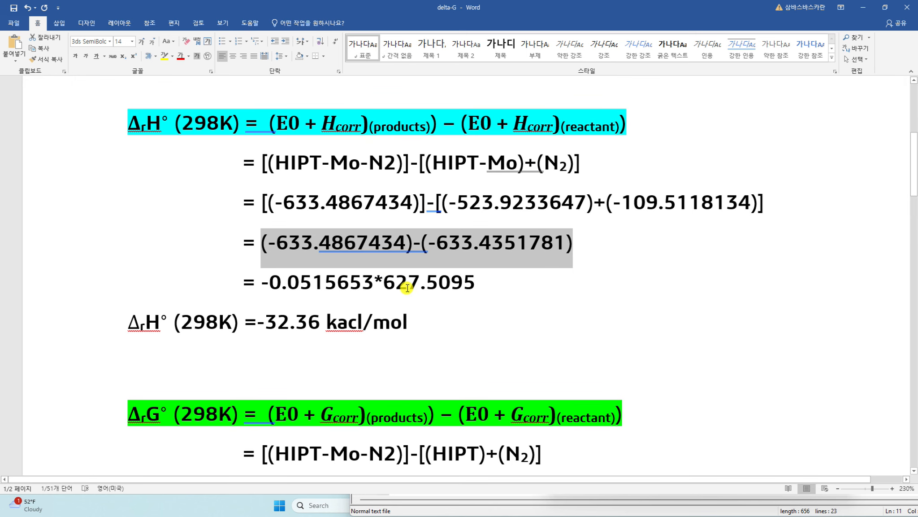
pyautogui.click(451, 283)
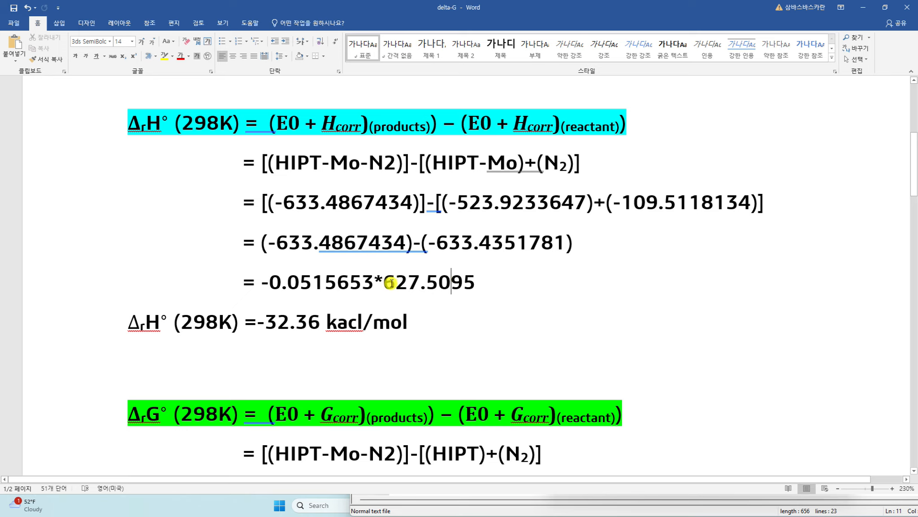
pyautogui.moveTo(388, 282); pyautogui.dragTo(471, 283)
pyautogui.hotkey('ctrl', 'c')
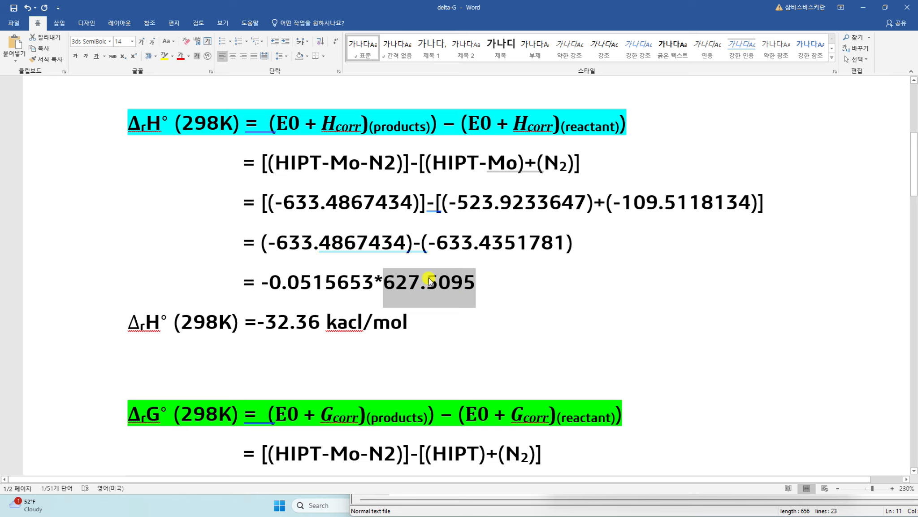
# - Multiply -0.0515653 by 627.5095 in Calculator, getting -32.35771562035
pyautogui.click(863, 7)
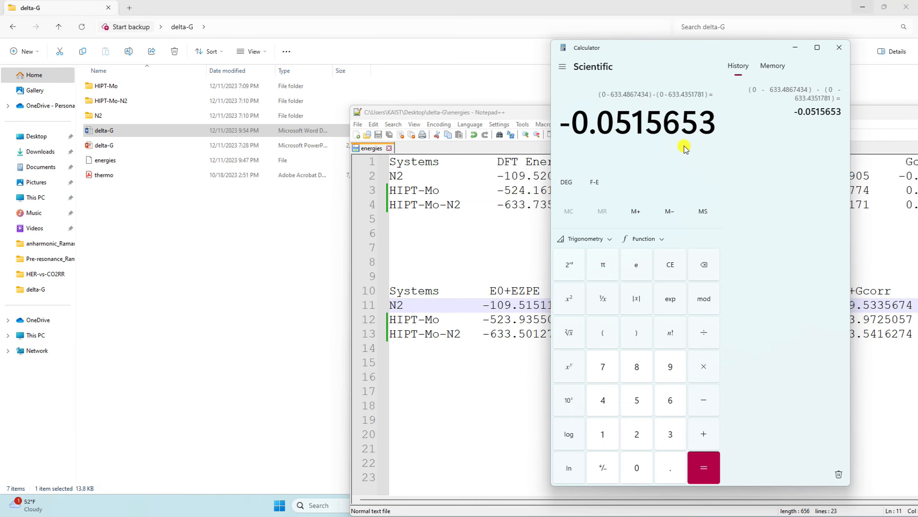
pyautogui.click(704, 366)
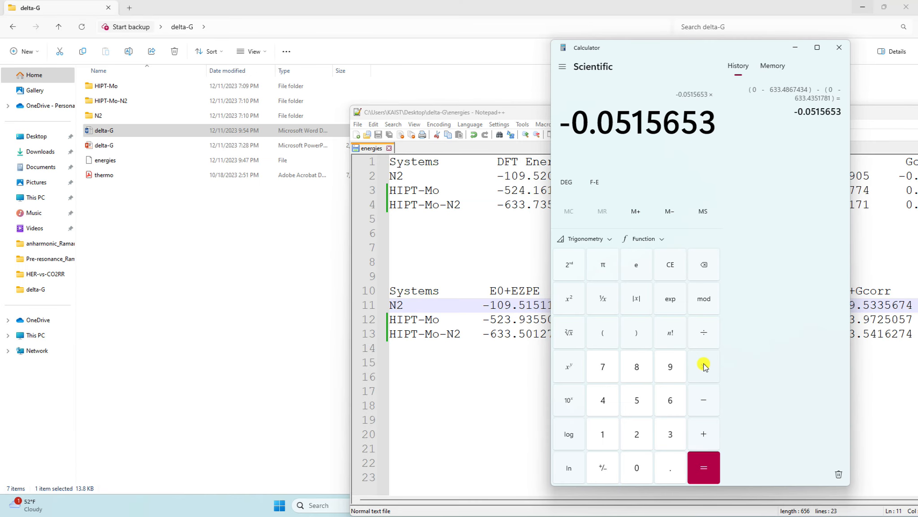
pyautogui.hotkey('ctrl', 'v')
pyautogui.click(704, 466)
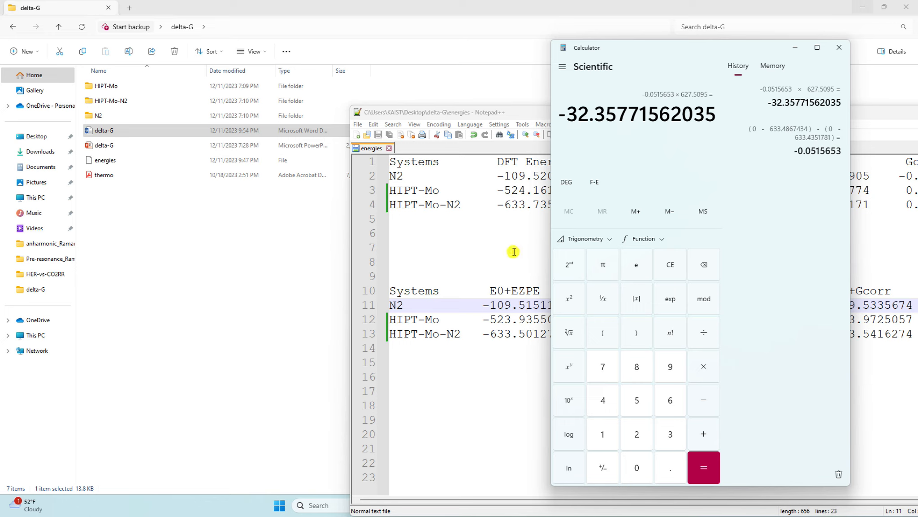
# - Minimize Explorer, reposition the energies table, and bring the delta-G document forward
pyautogui.click(328, 356)
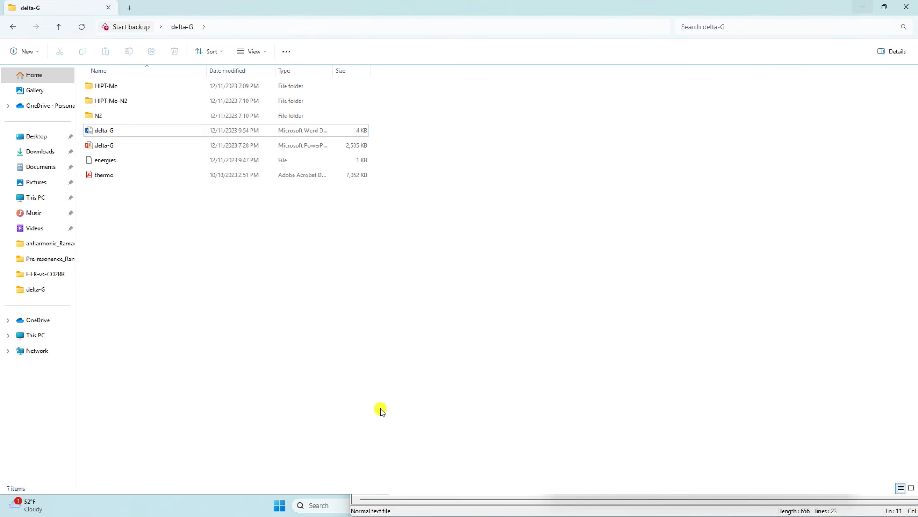
pyautogui.click(863, 7)
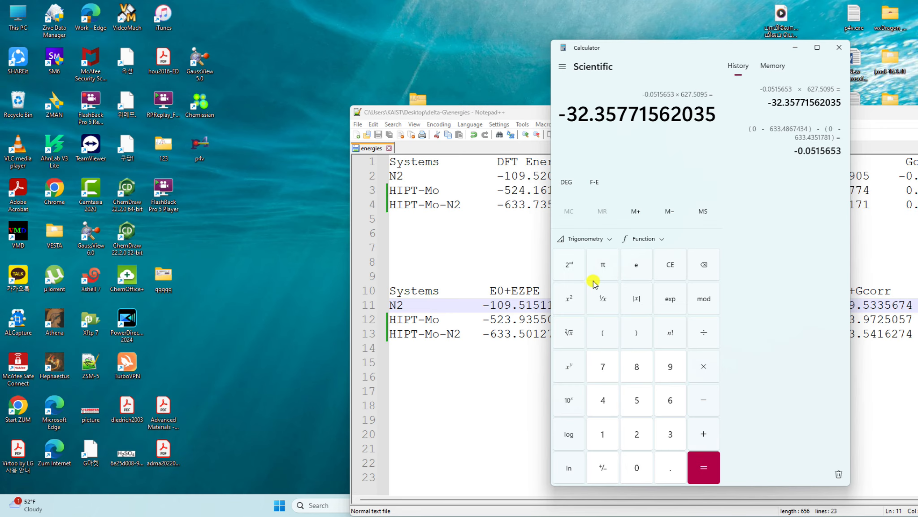
pyautogui.moveTo(503, 114); pyautogui.dragTo(512, 44)
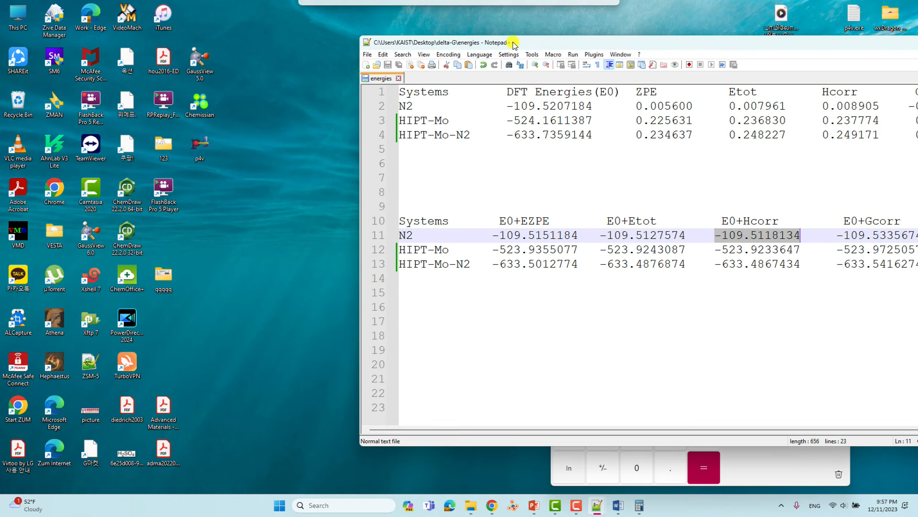
pyautogui.click(618, 505)
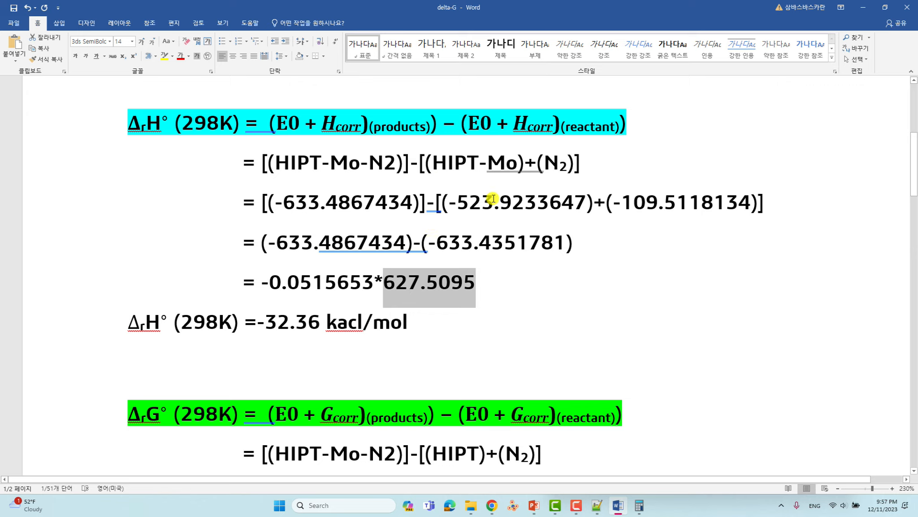
# - Change the ΔrG° reactant term from (HIPT) to (HIPT-Mo) and restore Word's window size
pyautogui.scroll(-5, 493, 198)
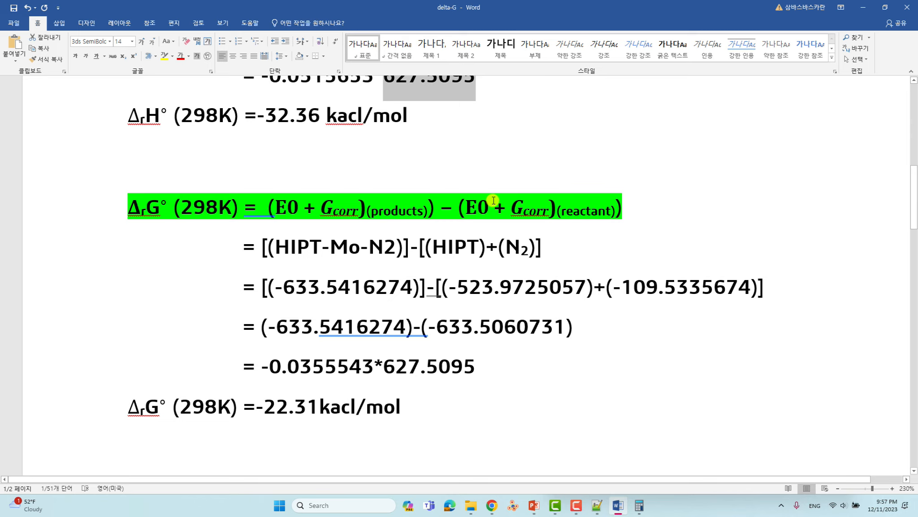
pyautogui.scroll(-1, 494, 197)
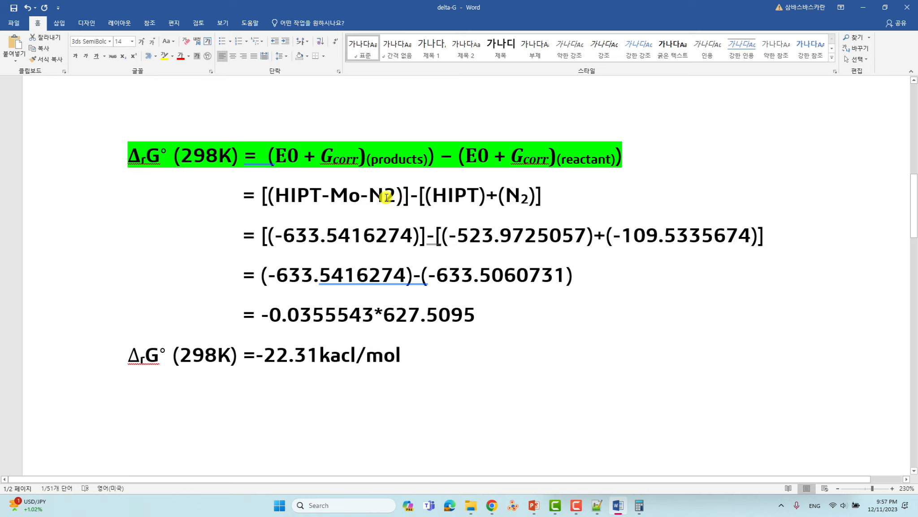
pyautogui.moveTo(387, 197); pyautogui.dragTo(321, 197)
pyautogui.click(480, 196)
pyautogui.write('-Mo')
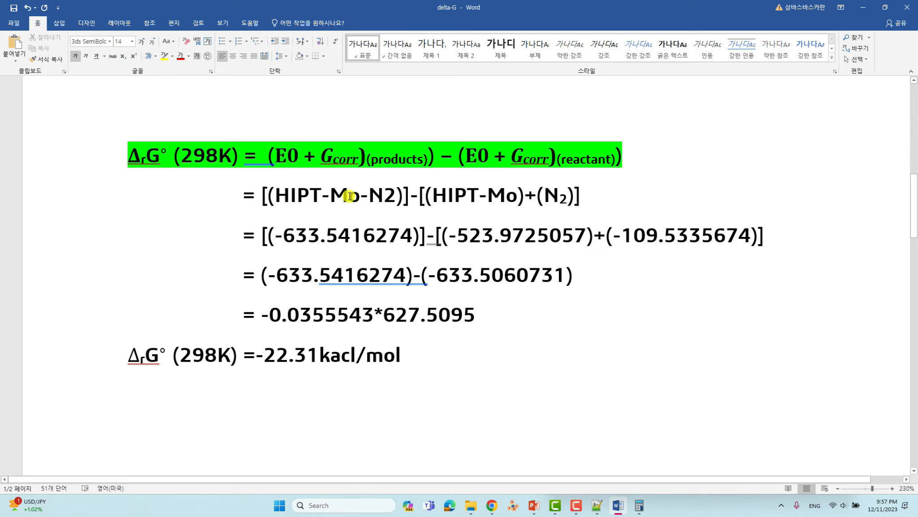
pyautogui.doubleClick(701, 4)
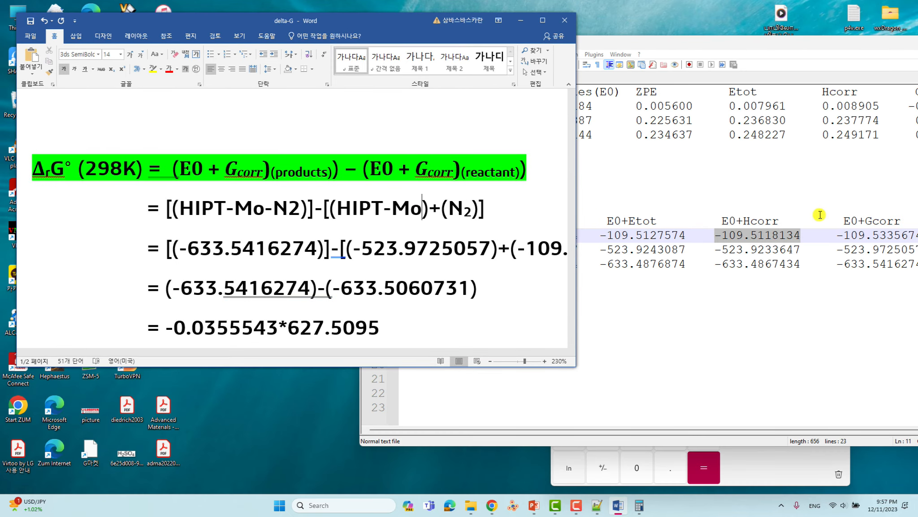
# - Arrange the energies table and the Word document side by side
pyautogui.hscroll(-2, 789, 238)
pyautogui.click(793, 428)
pyautogui.hscroll(1, 793, 431)
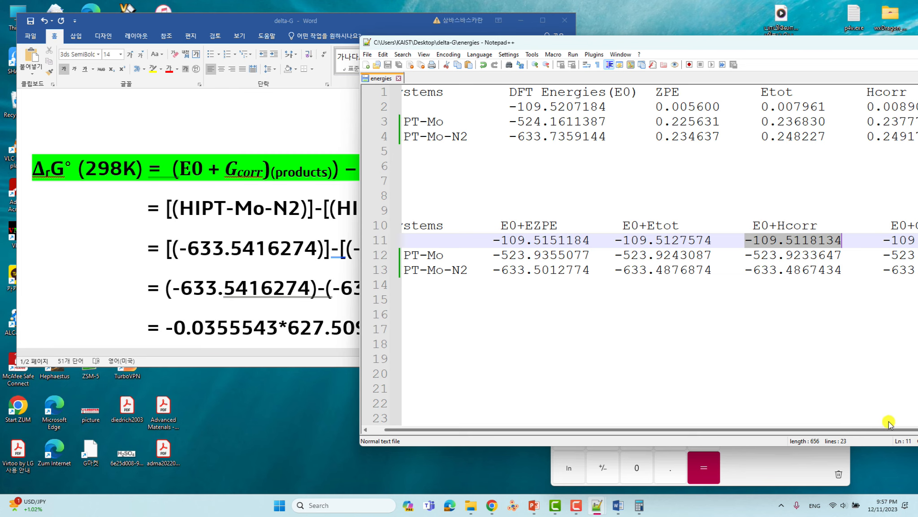
pyautogui.moveTo(845, 50); pyautogui.dragTo(651, 89)
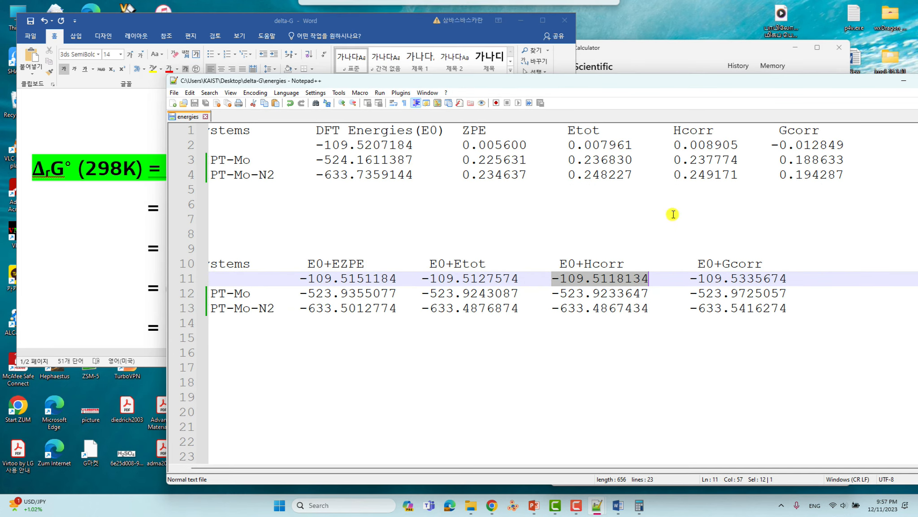
pyautogui.click(698, 265)
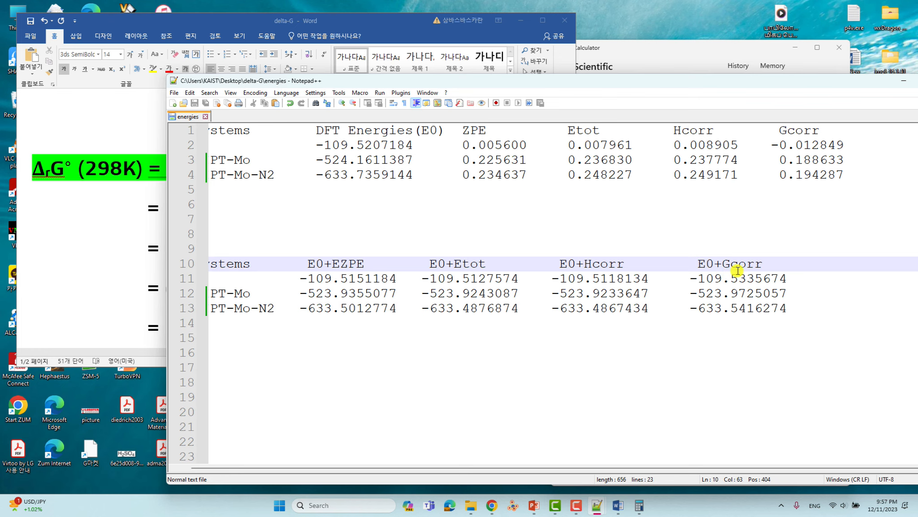
pyautogui.moveTo(669, 85); pyautogui.dragTo(725, 80)
pyautogui.click(341, 84)
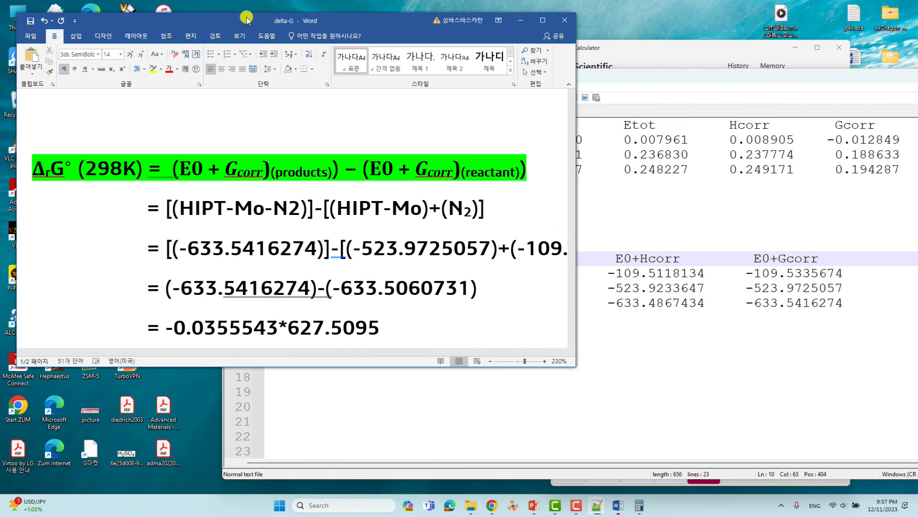
pyautogui.keyDown('ctrl'); pyautogui.scroll(-4, 465, 211); pyautogui.keyUp('ctrl')
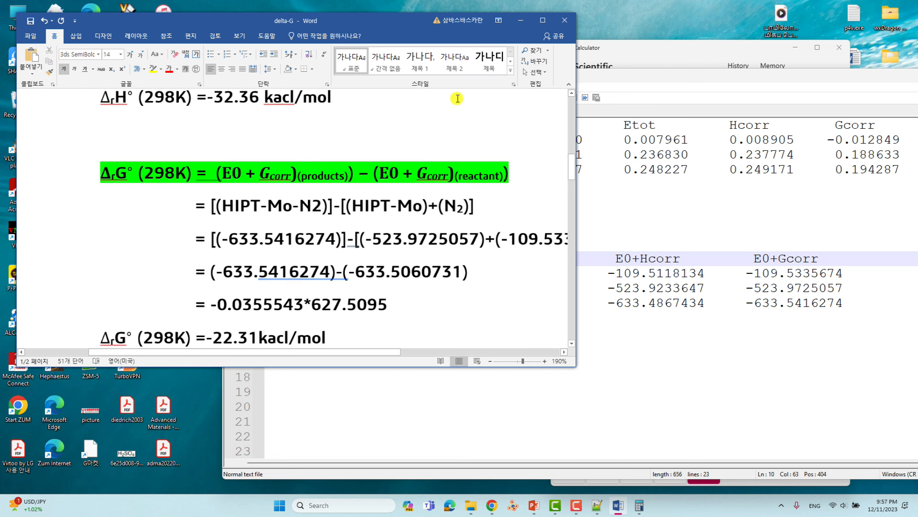
pyautogui.moveTo(391, 28); pyautogui.dragTo(379, 22)
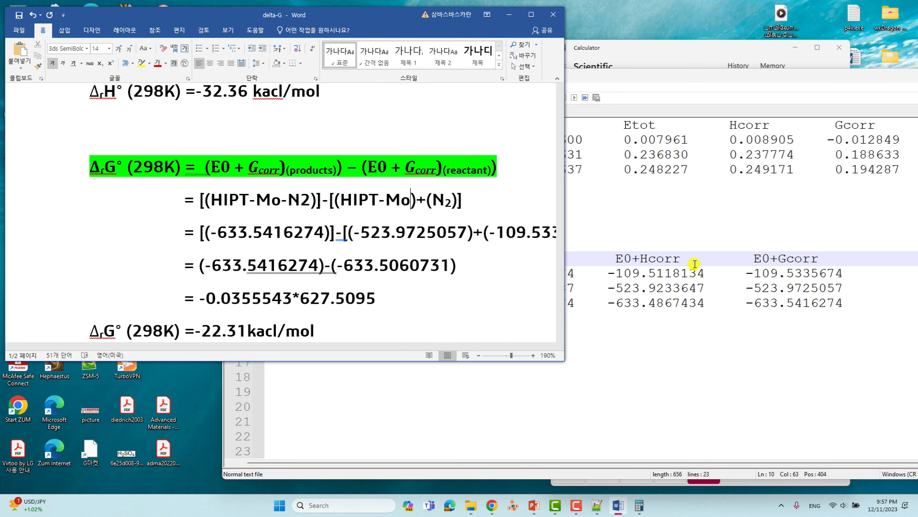
# - Check the ΔrG° values -633.5416274 and -109.5335674 against the table, then widen Word
pyautogui.click(720, 305)
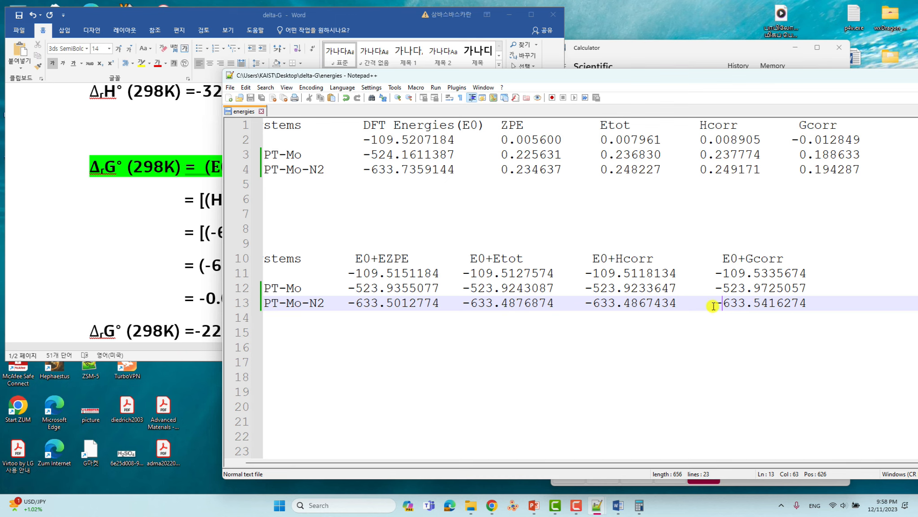
pyautogui.click(148, 31)
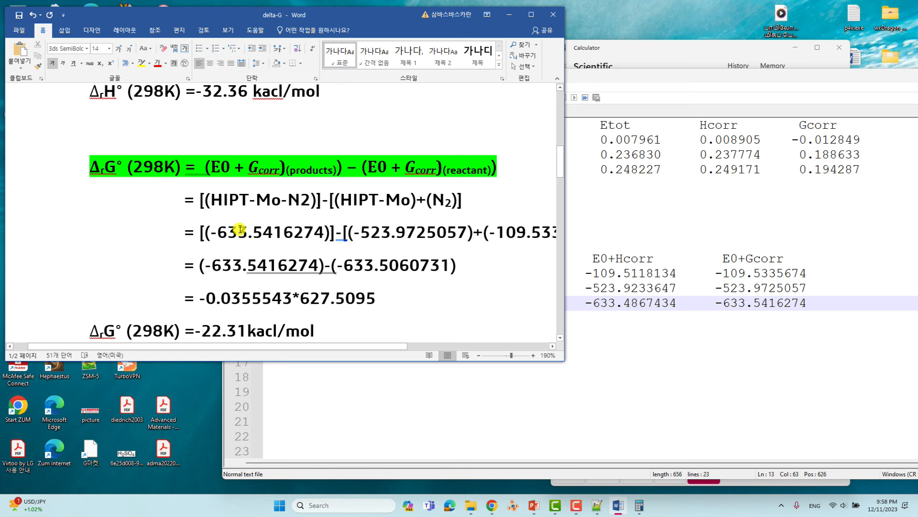
pyautogui.click(262, 231)
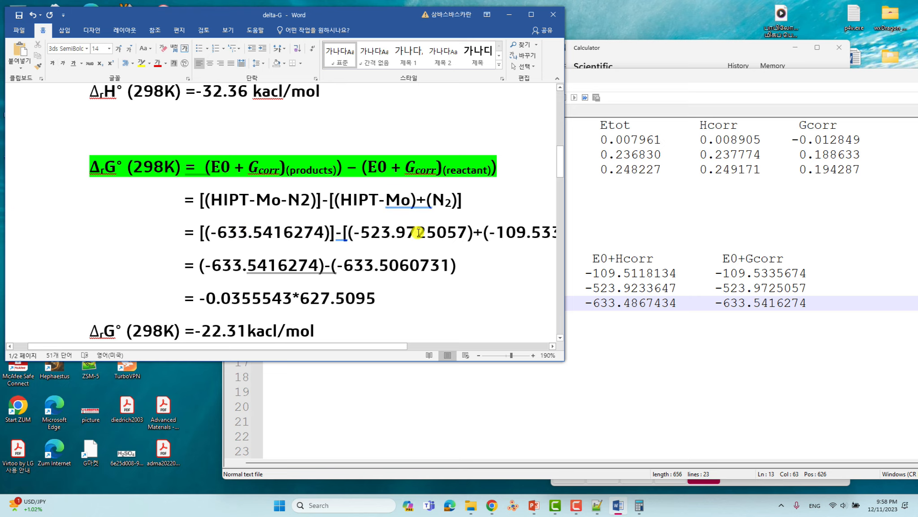
pyautogui.click(506, 232)
pyautogui.moveTo(567, 244); pyautogui.dragTo(738, 245)
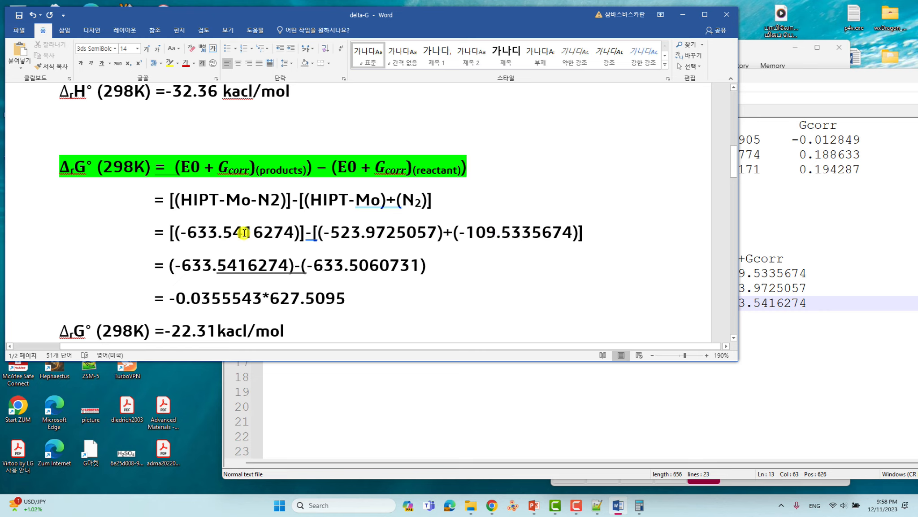
# - Evaluate (-633.5416274)-(-633.5060731) in Calculator, confirming -0.0355543
pyautogui.click(247, 266)
pyautogui.moveTo(435, 267); pyautogui.dragTo(172, 265)
pyautogui.hotkey('ctrl', 'c')
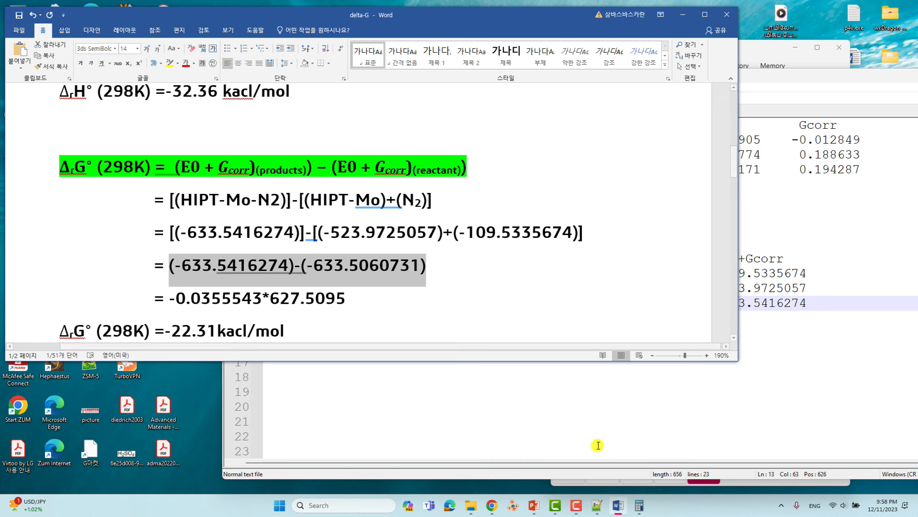
pyautogui.click(639, 506)
pyautogui.click(662, 271)
pyautogui.hotkey('ctrl', 'v')
pyautogui.click(704, 461)
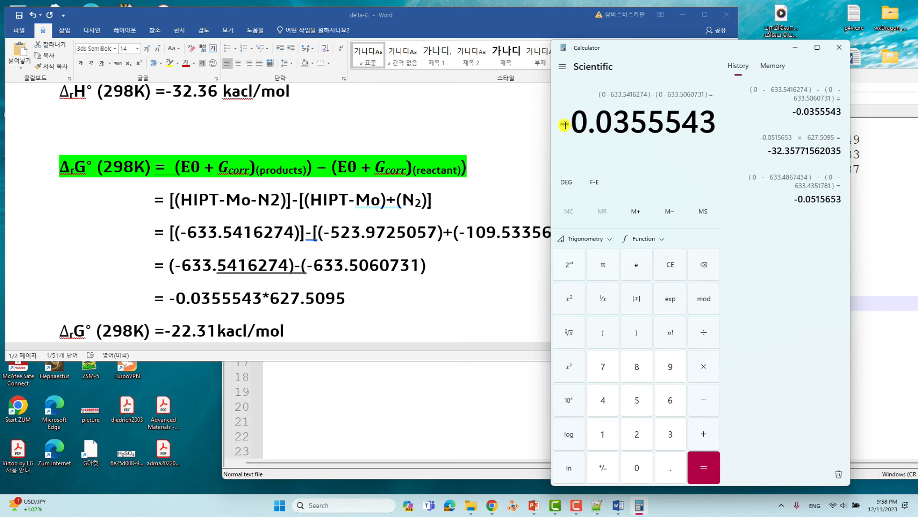
pyautogui.moveTo(560, 124); pyautogui.dragTo(662, 128)
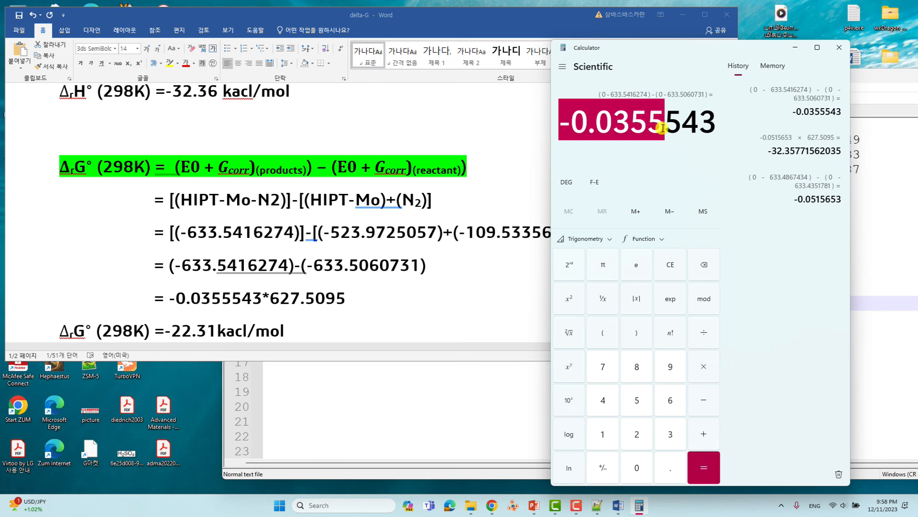
# - Make the ΔrG° result read -22.31 kacl/mol and save the document
pyautogui.click(248, 298)
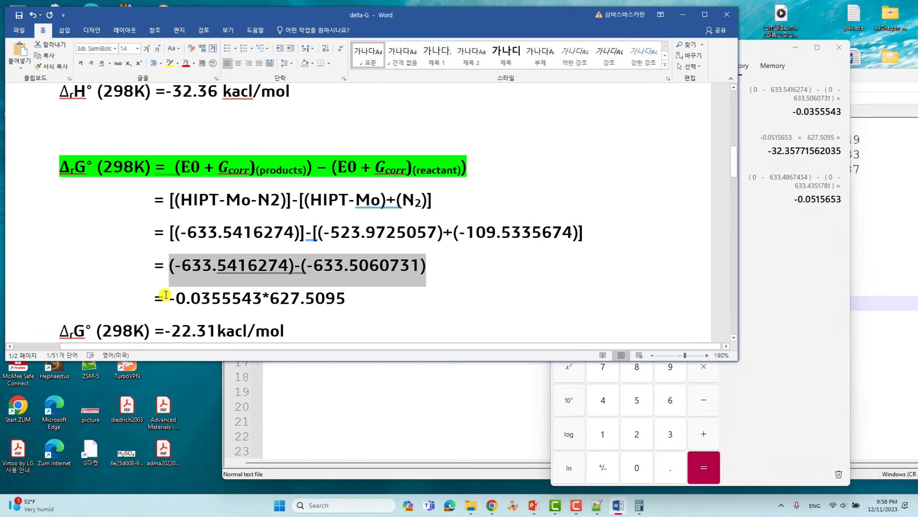
pyautogui.doubleClick(231, 299)
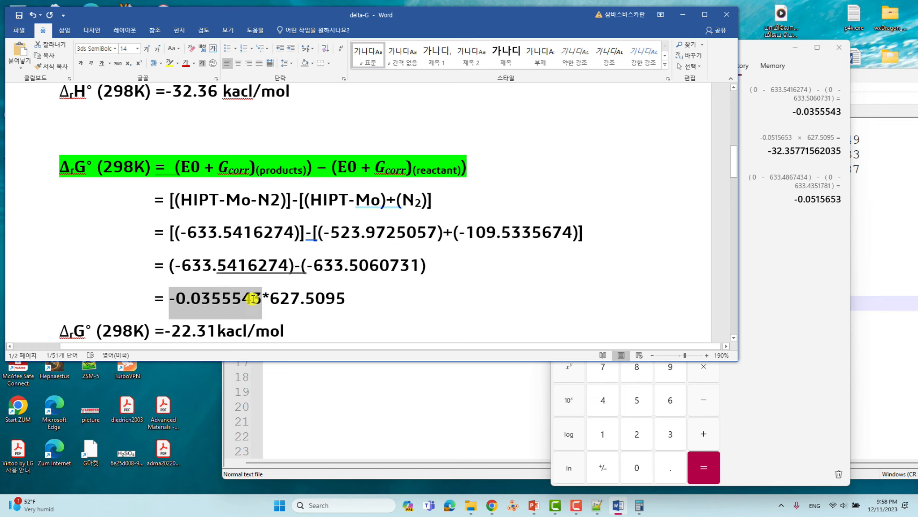
pyautogui.click(305, 302)
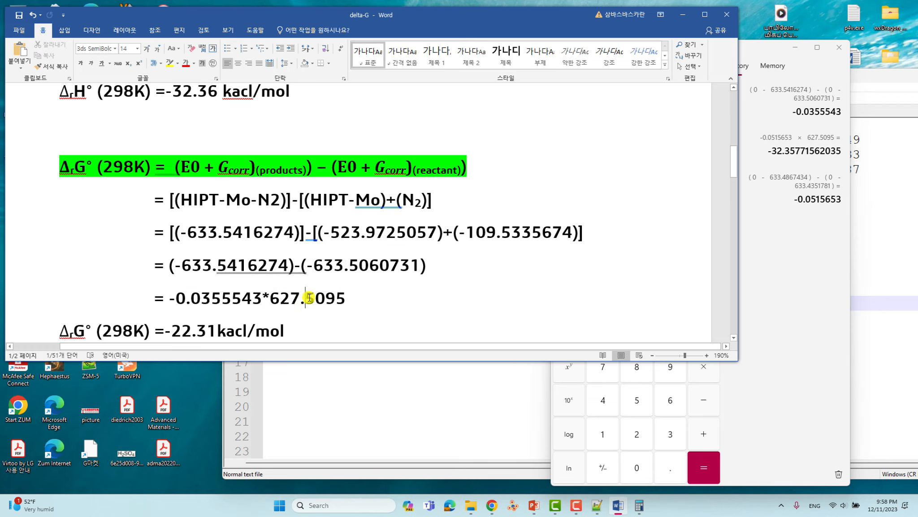
pyautogui.scroll(-2, 314, 281)
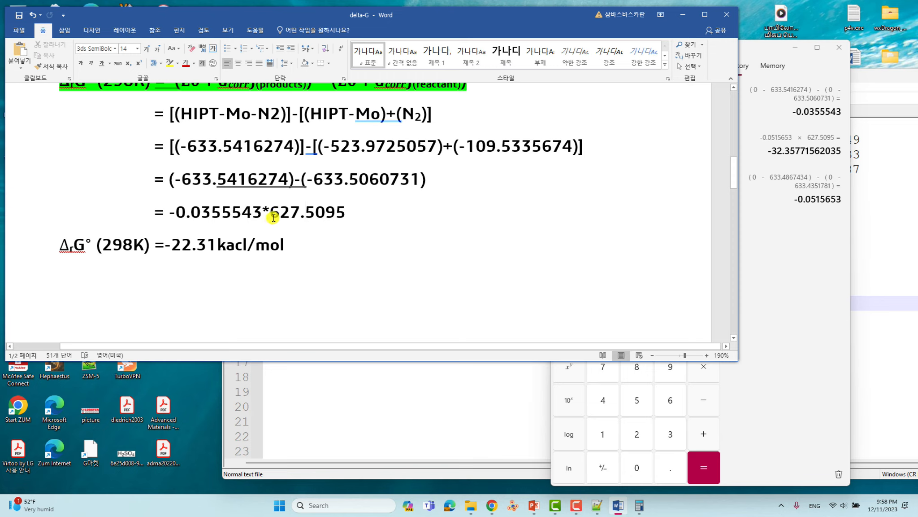
pyautogui.moveTo(273, 214); pyautogui.dragTo(334, 214)
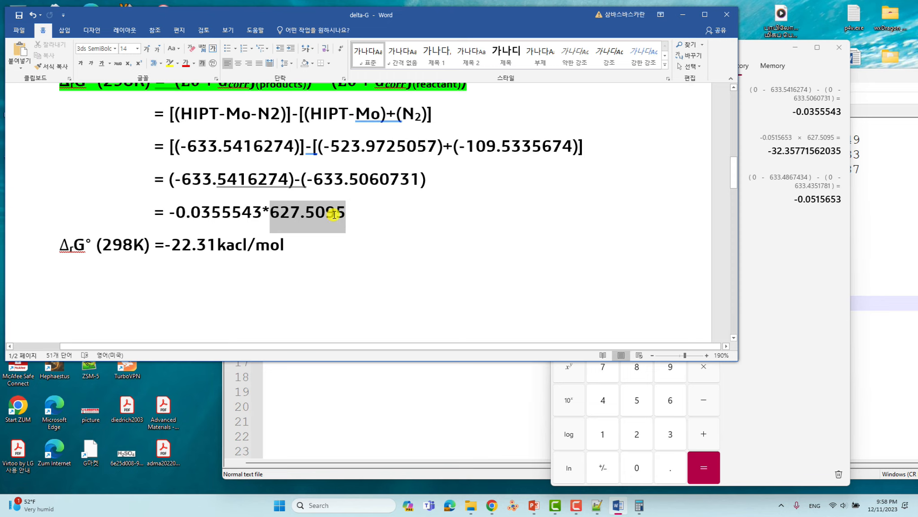
pyautogui.click(169, 245)
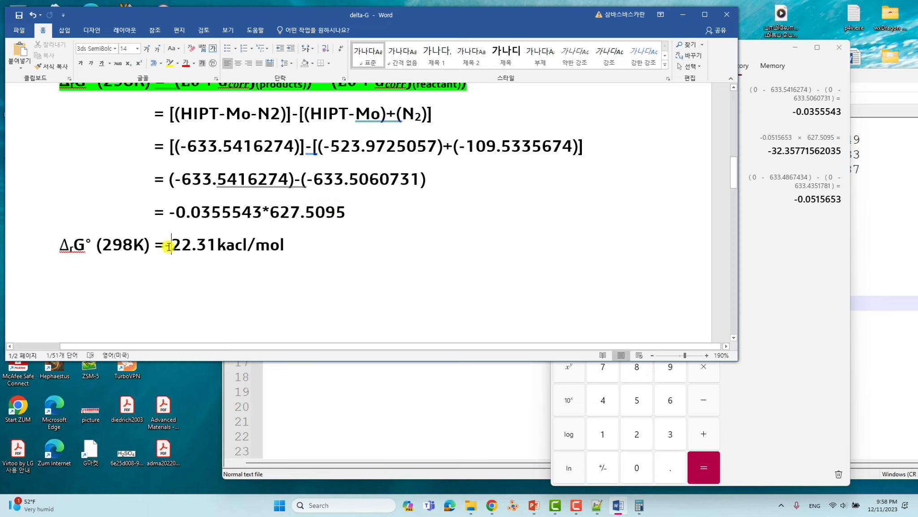
pyautogui.write('-')
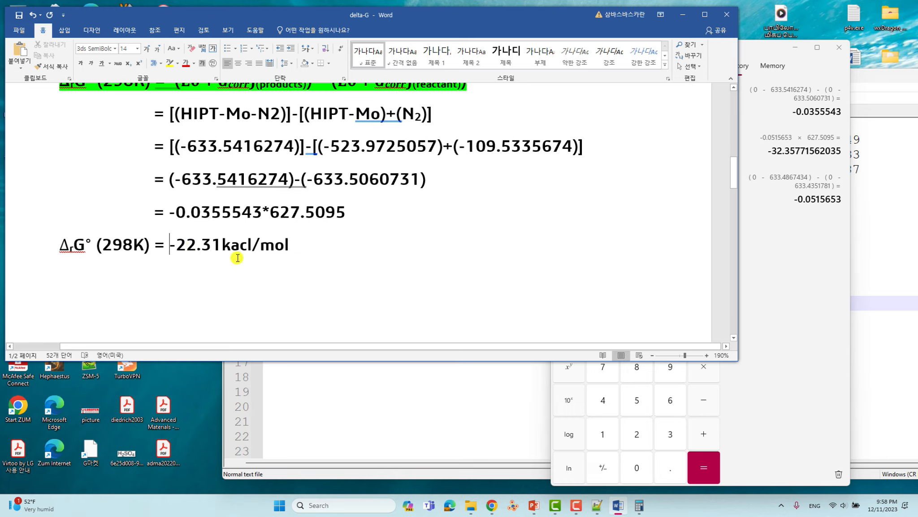
pyautogui.click(21, 15)
pyautogui.scroll(2, 296, 177)
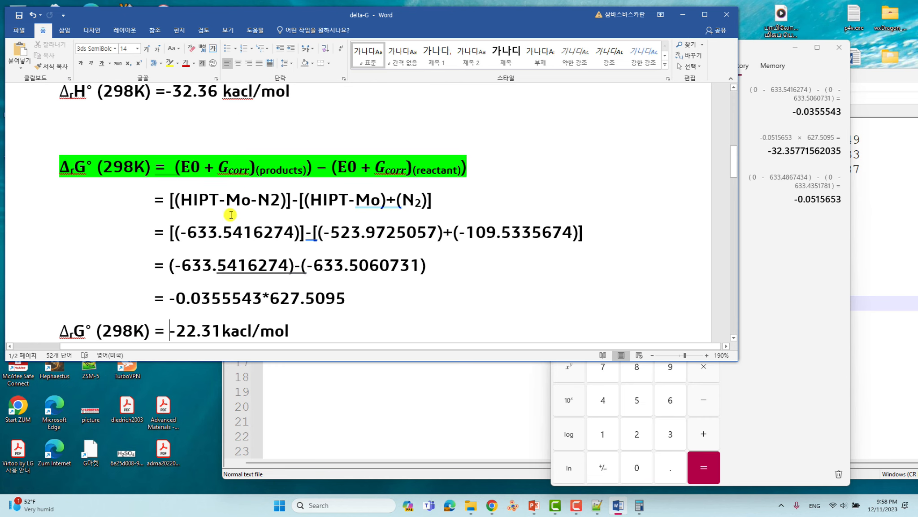
# - Maximize Word to check the ΔrH° and ΔrG° equations, then switch to Chrome
pyautogui.click(704, 21)
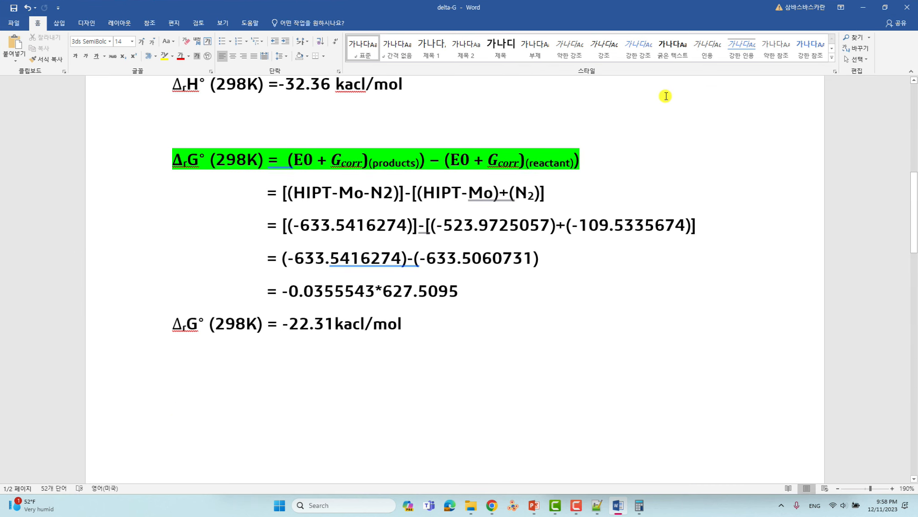
pyautogui.scroll(3, 659, 121)
pyautogui.scroll(2, 516, 230)
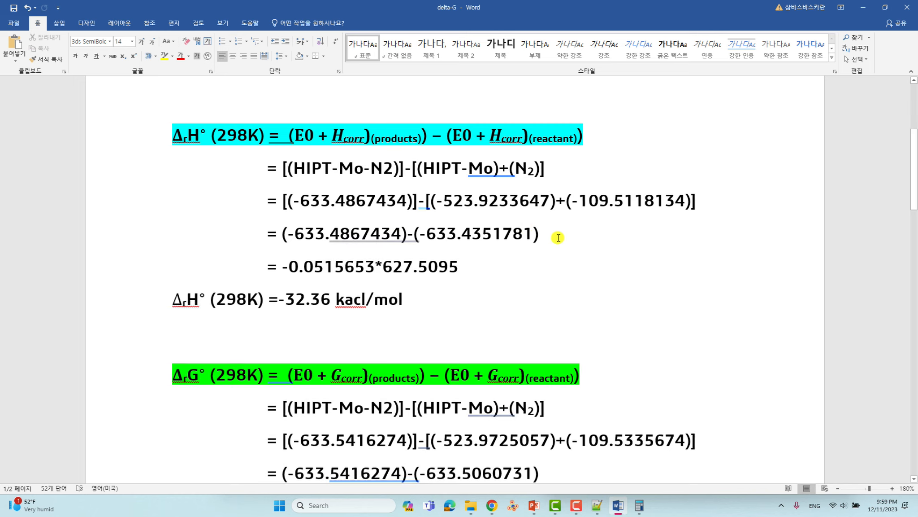
pyautogui.keyDown('ctrl'); pyautogui.scroll(-4, 556, 238); pyautogui.keyUp('ctrl')
pyautogui.keyDown('ctrl'); pyautogui.scroll(-2, 557, 238); pyautogui.keyUp('ctrl')
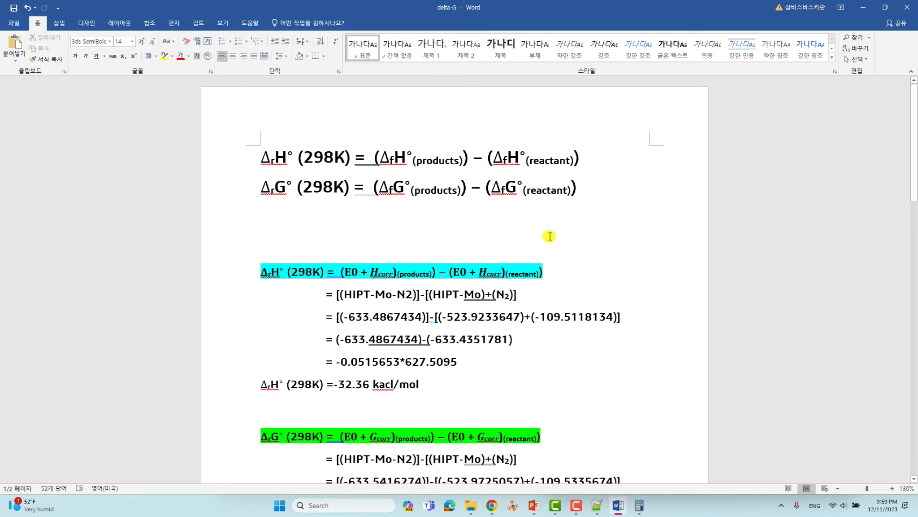
pyautogui.scroll(-3, 549, 249)
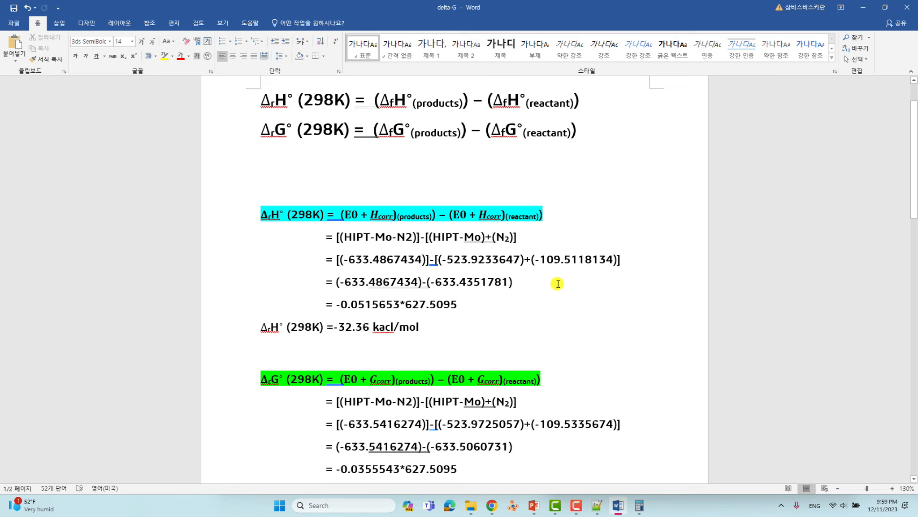
pyautogui.click(492, 506)
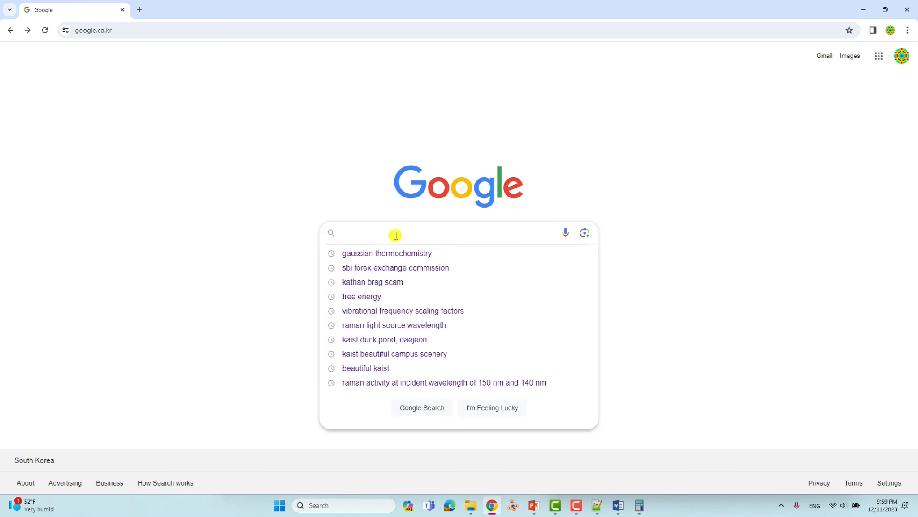
# - Rerun the 'gaussian thermochemistry' search and open the gaussian.com paper as thermo.pdf
pyautogui.click(374, 253)
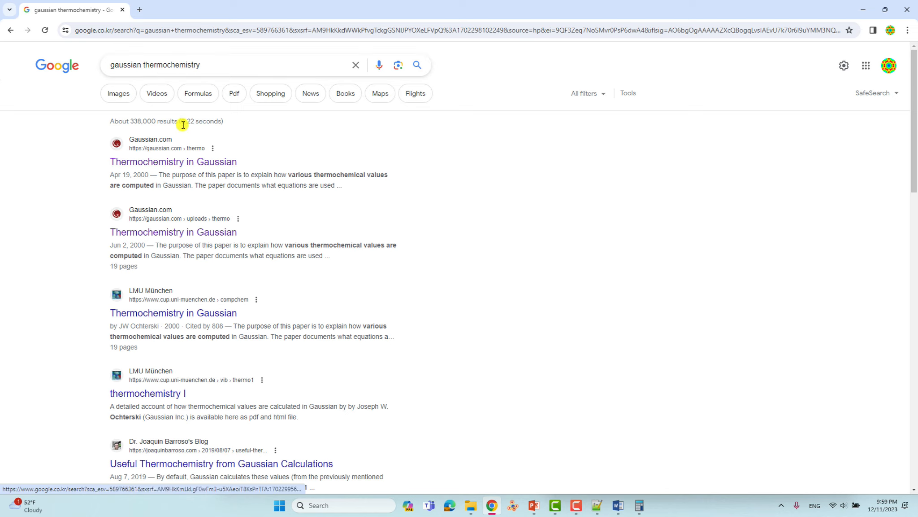
pyautogui.click(169, 166)
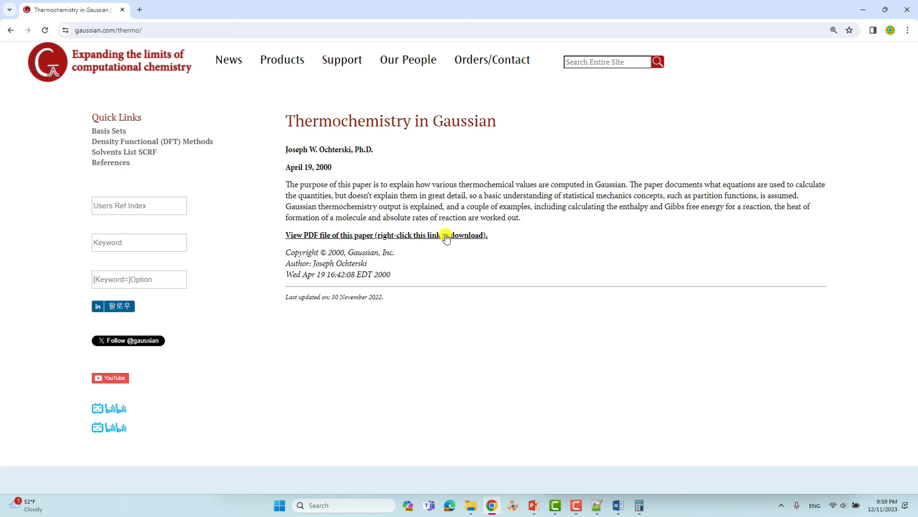
pyautogui.click(397, 239)
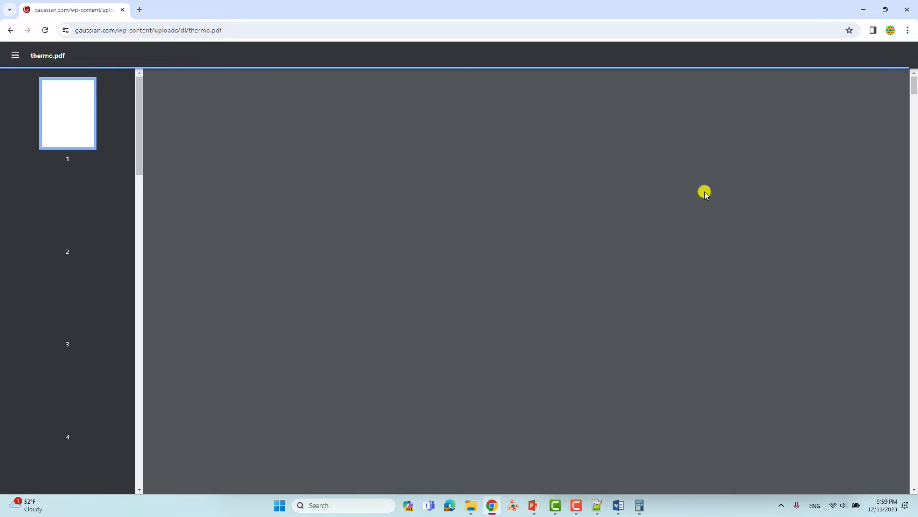
# - Scroll thermo.pdf to the section 4.1 worked ΔrH° and ΔrG° example
pyautogui.scroll(-6, 671, 168)
pyautogui.scroll(7, 666, 172)
pyautogui.scroll(-20, 666, 172)
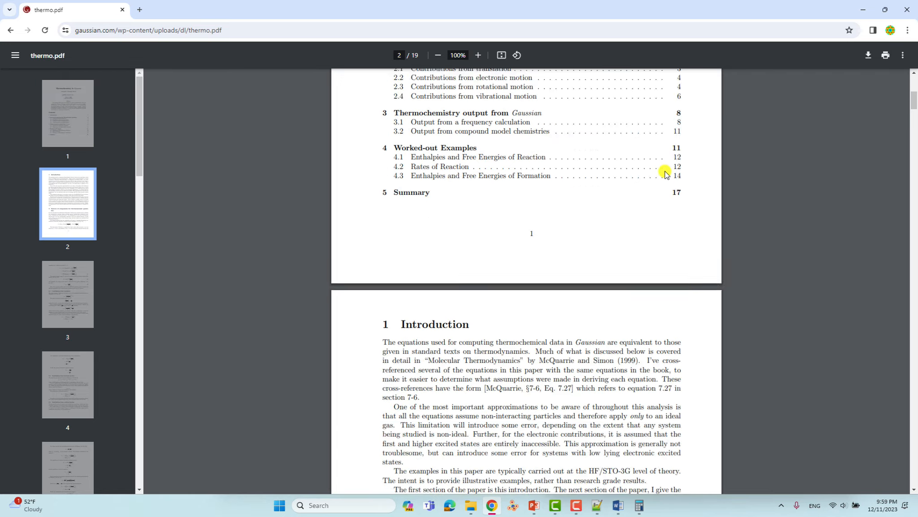
pyautogui.scroll(-20, 665, 172)
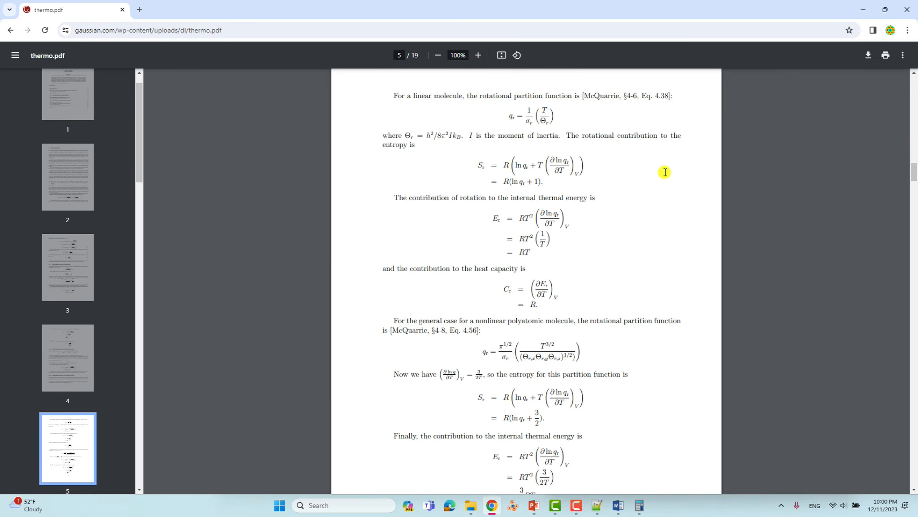
pyautogui.scroll(-20, 665, 172)
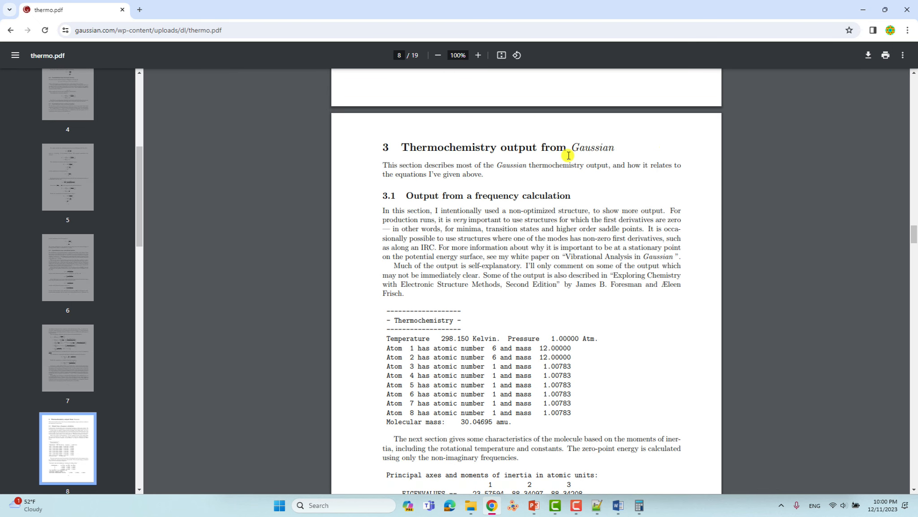
pyautogui.scroll(-1, 510, 189)
pyautogui.scroll(-10, 510, 189)
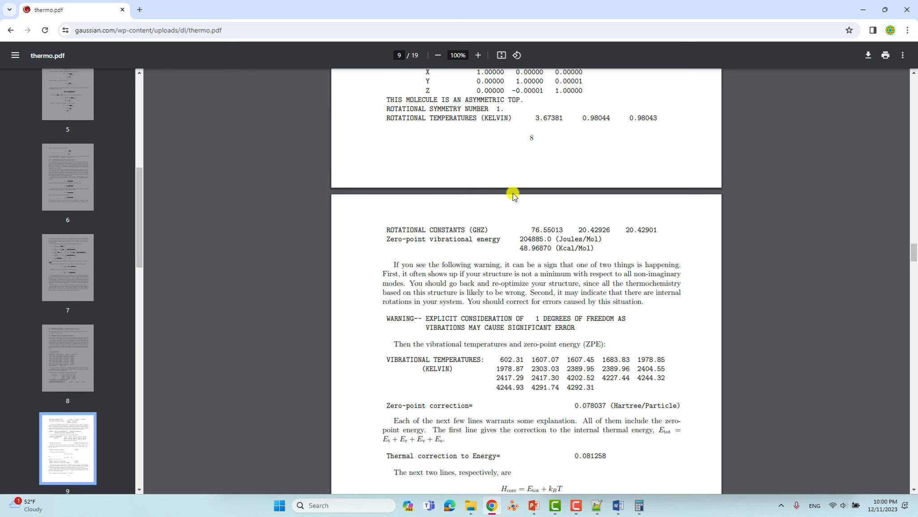
pyautogui.scroll(-5, 514, 195)
pyautogui.scroll(-5, 513, 194)
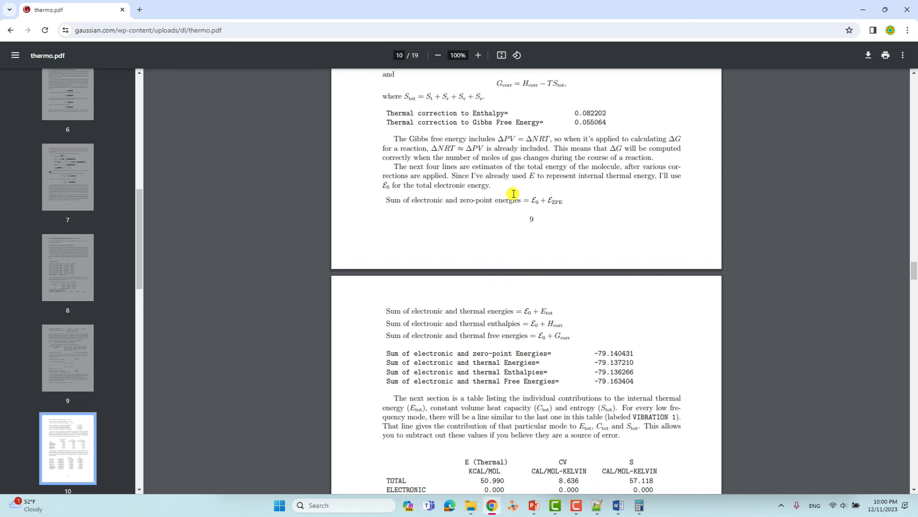
pyautogui.scroll(3, 513, 193)
pyautogui.scroll(-4, 525, 205)
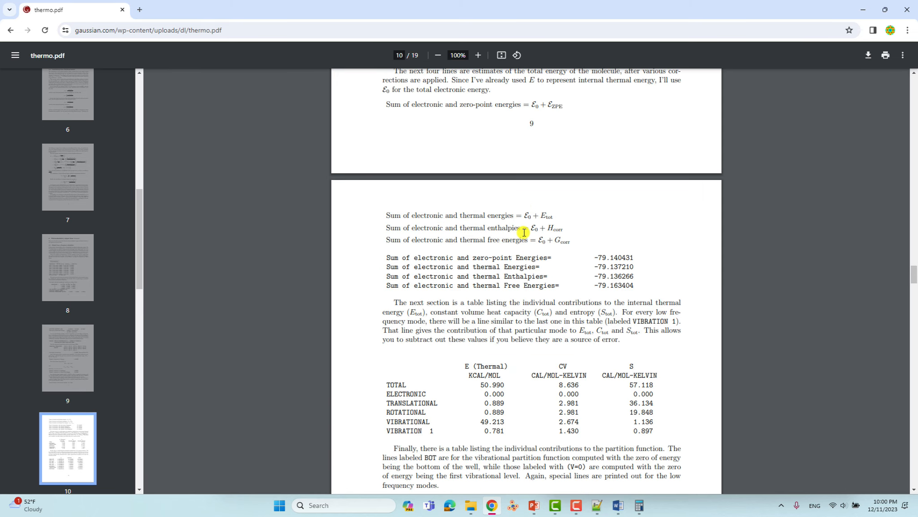
pyautogui.scroll(-6, 525, 235)
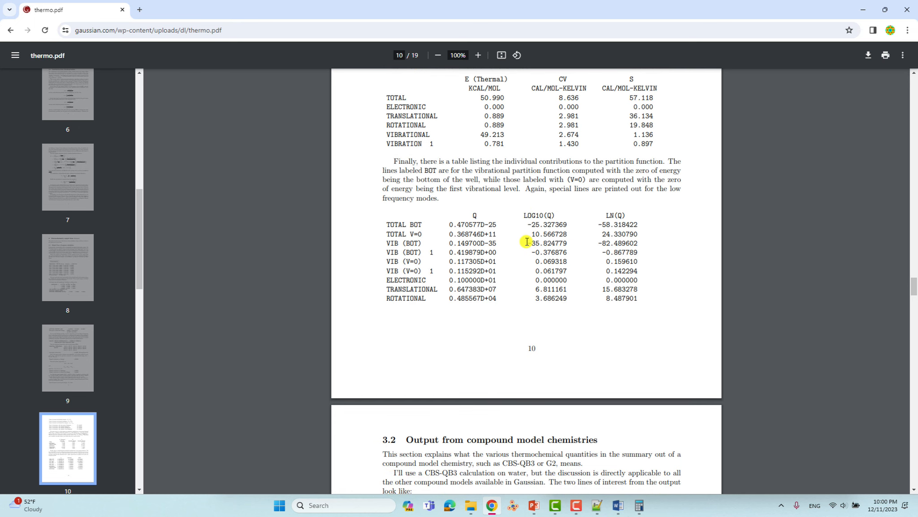
pyautogui.scroll(-6, 527, 242)
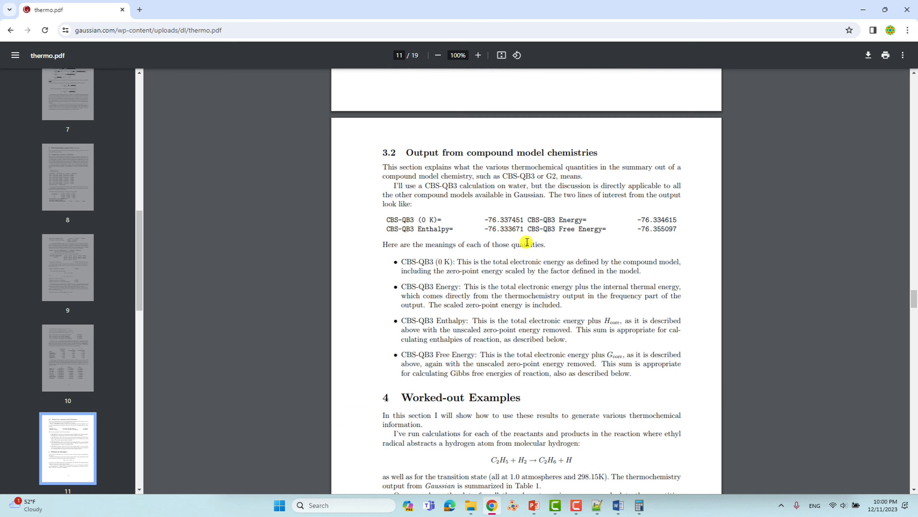
pyautogui.scroll(-10, 527, 241)
pyautogui.scroll(-6, 527, 242)
pyautogui.scroll(-1, 527, 242)
pyautogui.scroll(3, 525, 211)
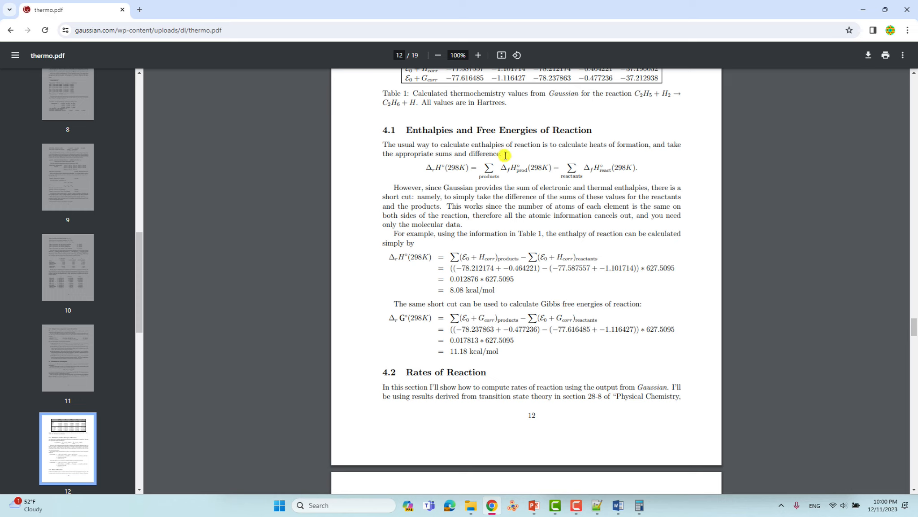
# - Minimize Chrome and Word, close Calculator, and bring up the delta-G deck at slide 2
pyautogui.click(864, 11)
pyautogui.click(861, 8)
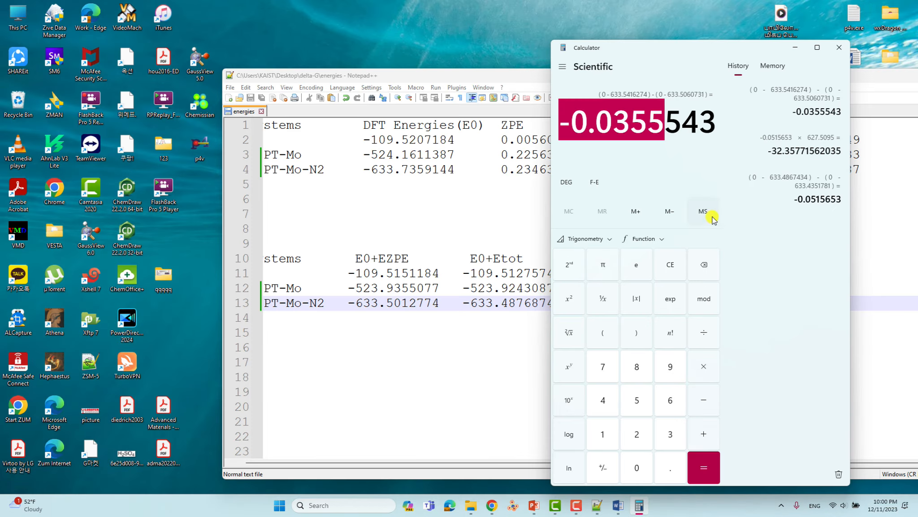
pyautogui.click(834, 45)
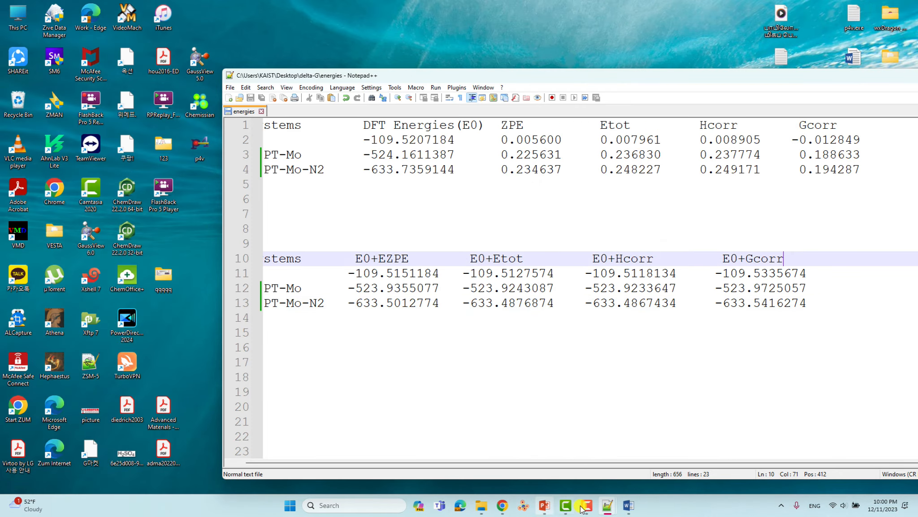
pyautogui.click(545, 506)
pyautogui.scroll(-1, 163, 222)
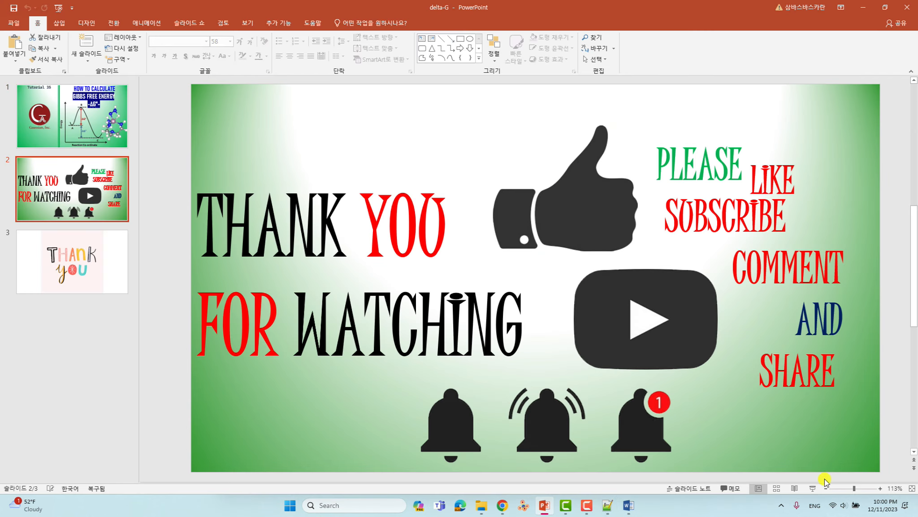
# - Present the delta-G deck from slide 2 to the slide 3 'Thank you' image, then end the show
pyautogui.click(813, 488)
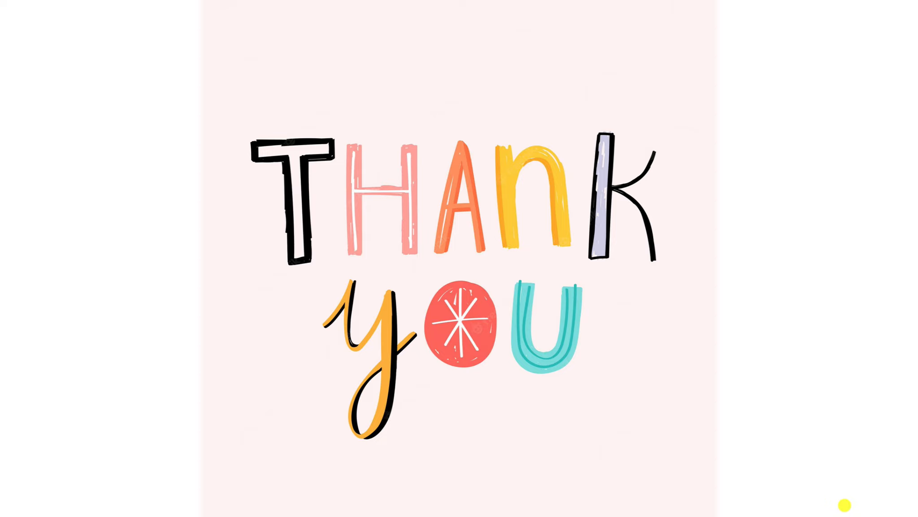
pyautogui.press('Escape')
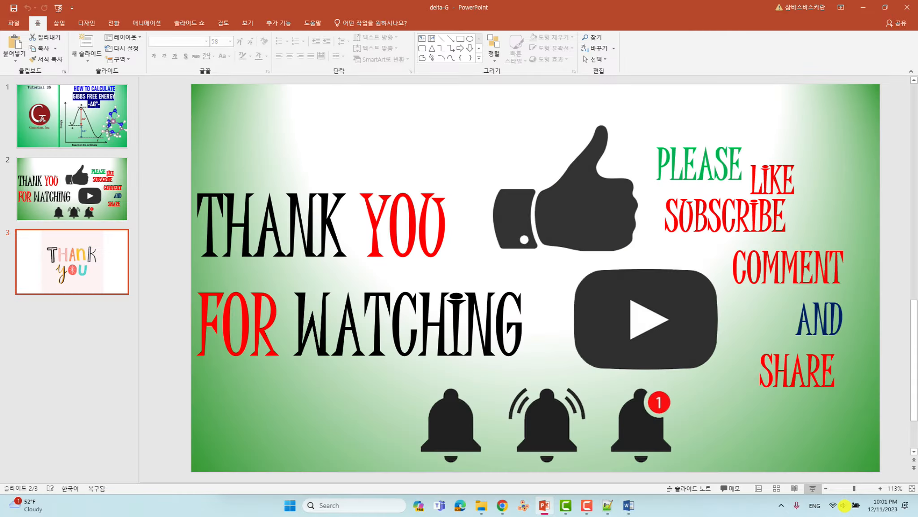
pyautogui.click(606, 505)
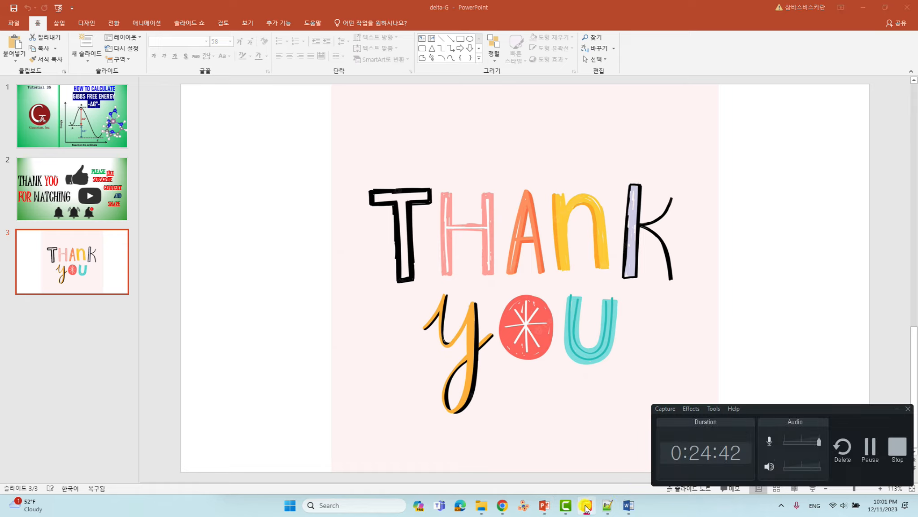